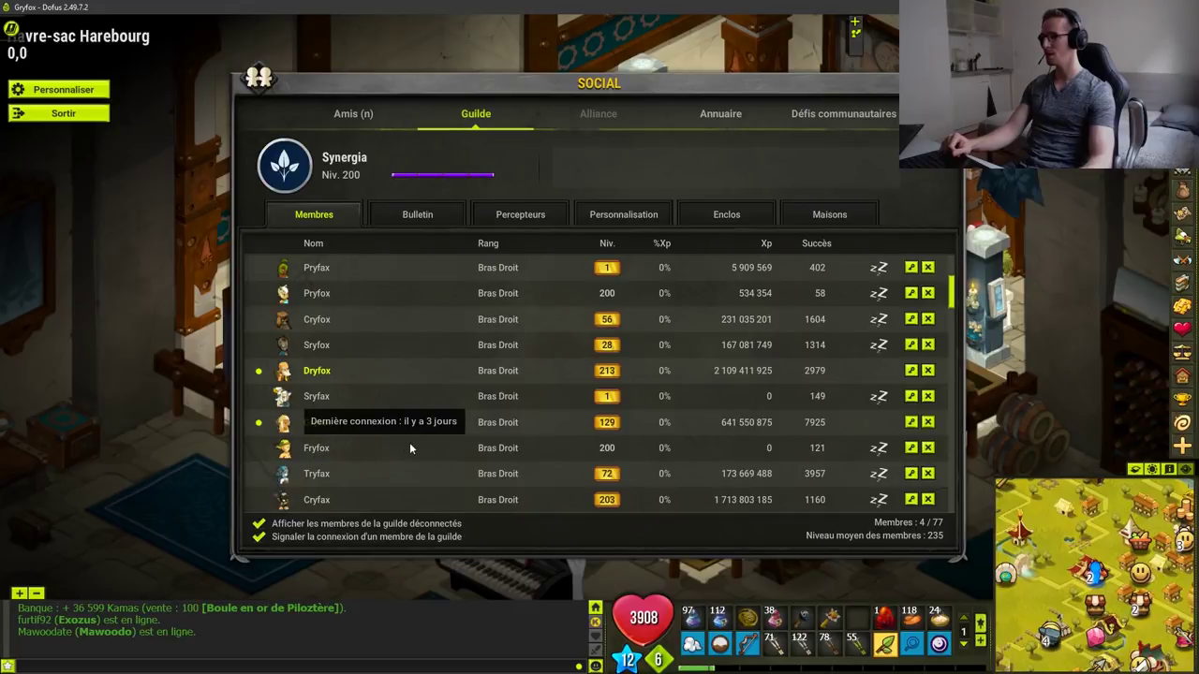
# - Look through the Synergia guild's member list, comparing the characters' ranks and levels
pyautogui.scroll(3, 330, 278)
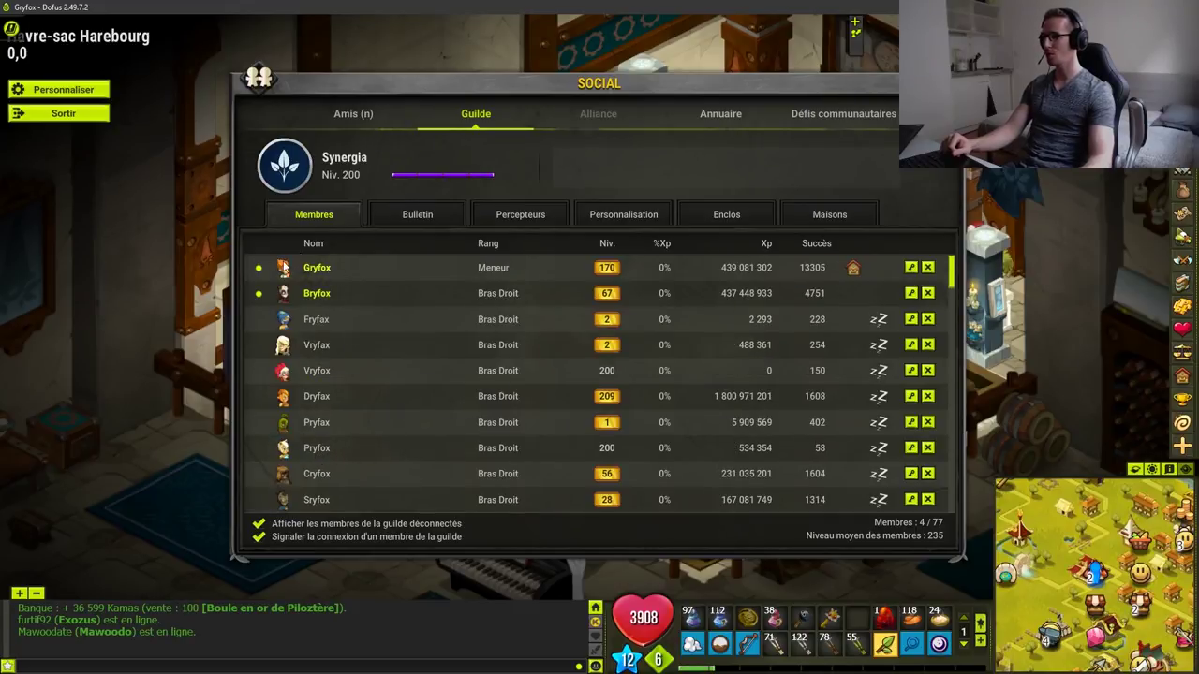
pyautogui.scroll(-3, 422, 335)
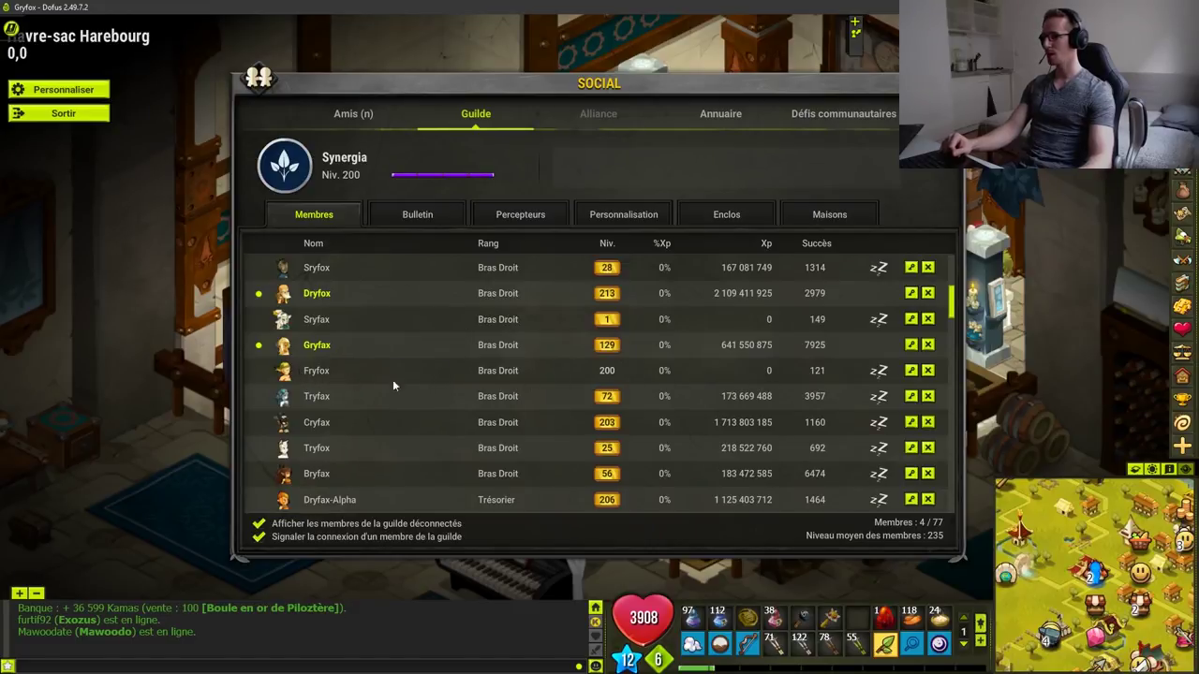
pyautogui.scroll(-1, 442, 379)
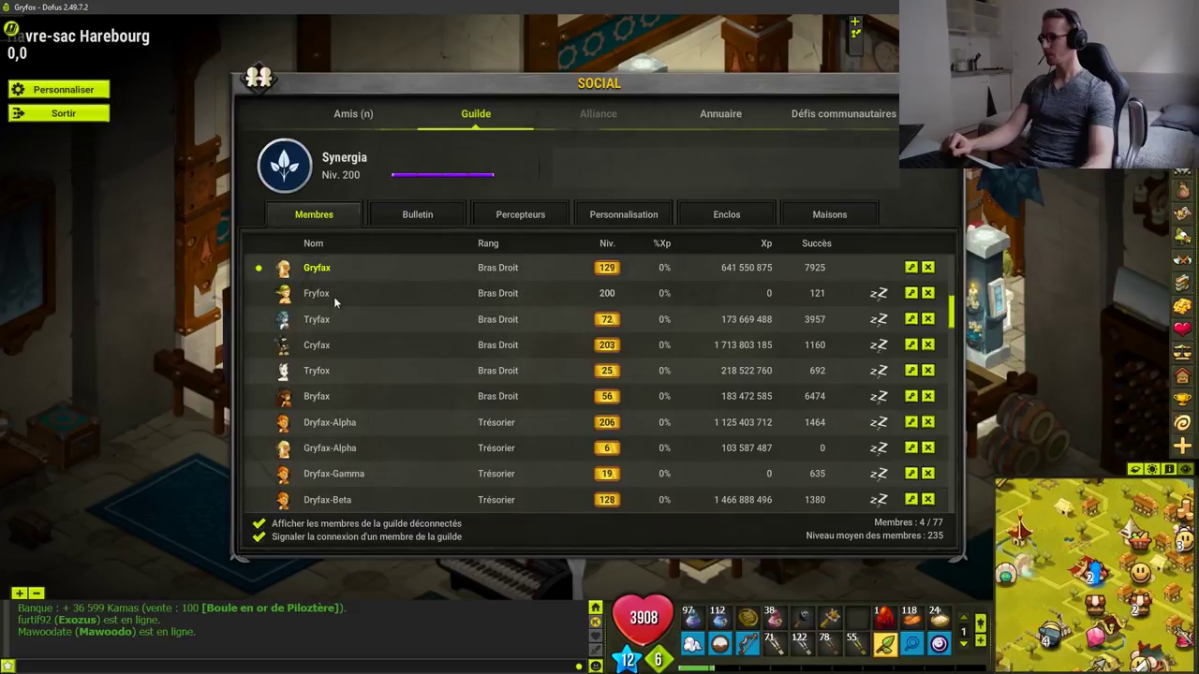
pyautogui.scroll(-2, 415, 405)
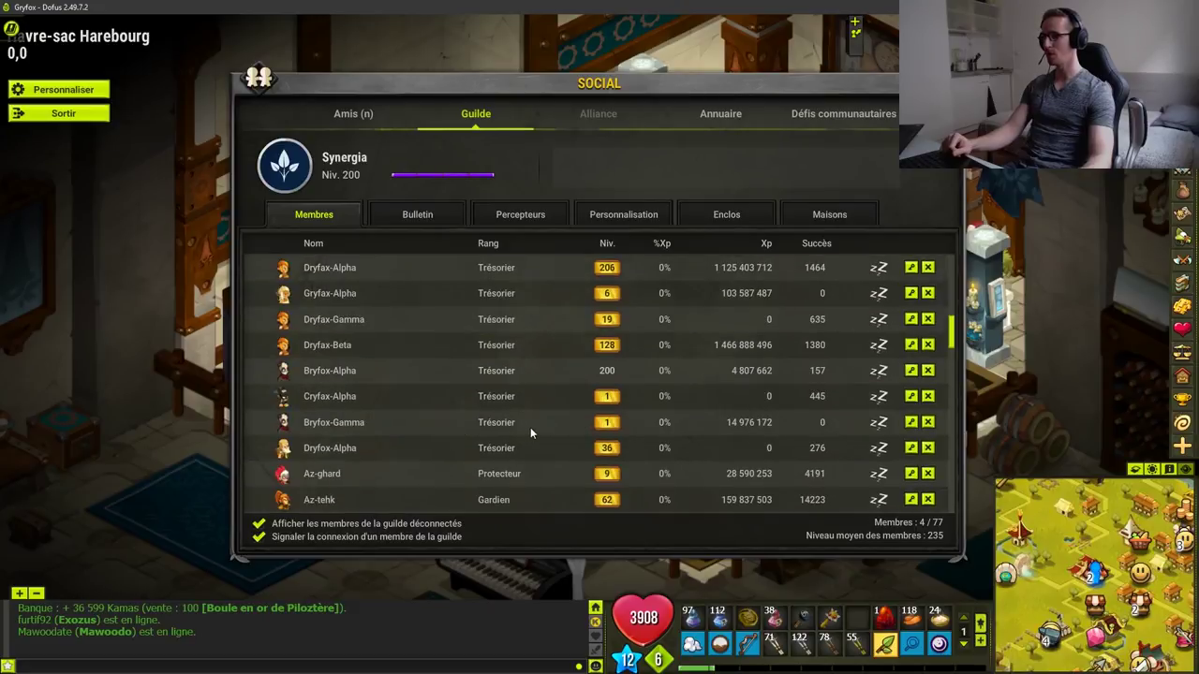
pyautogui.scroll(3, 466, 398)
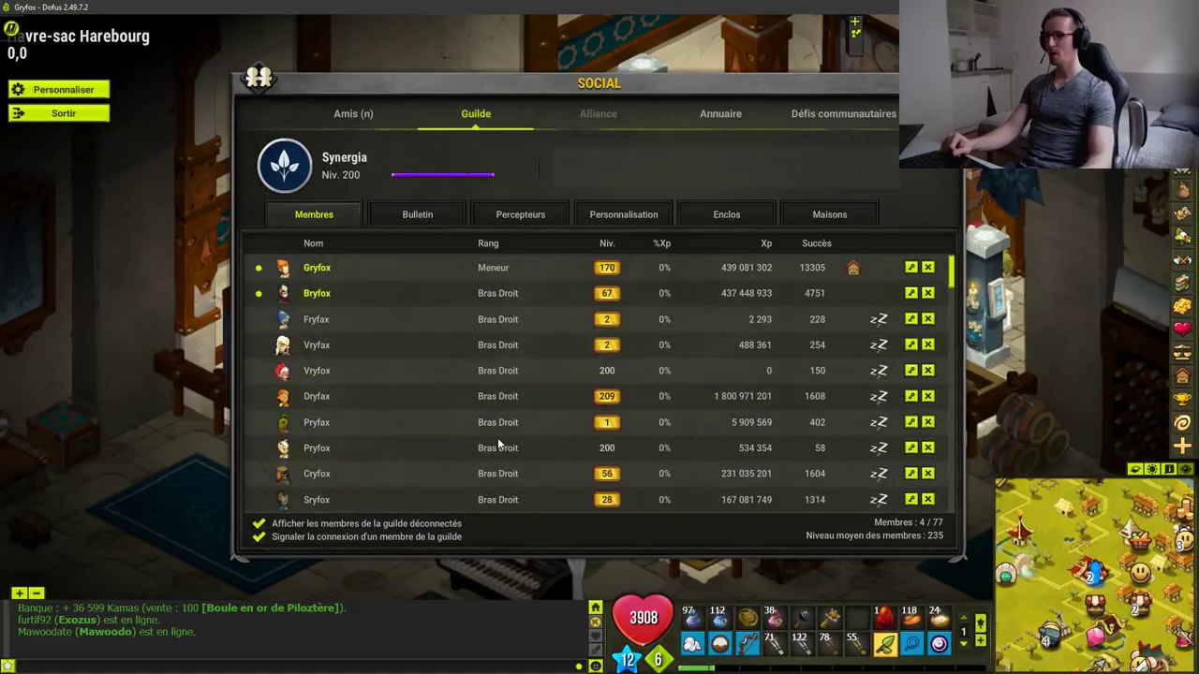
# - Sort the guild members by XP and look through the highest entries
pyautogui.click(763, 243)
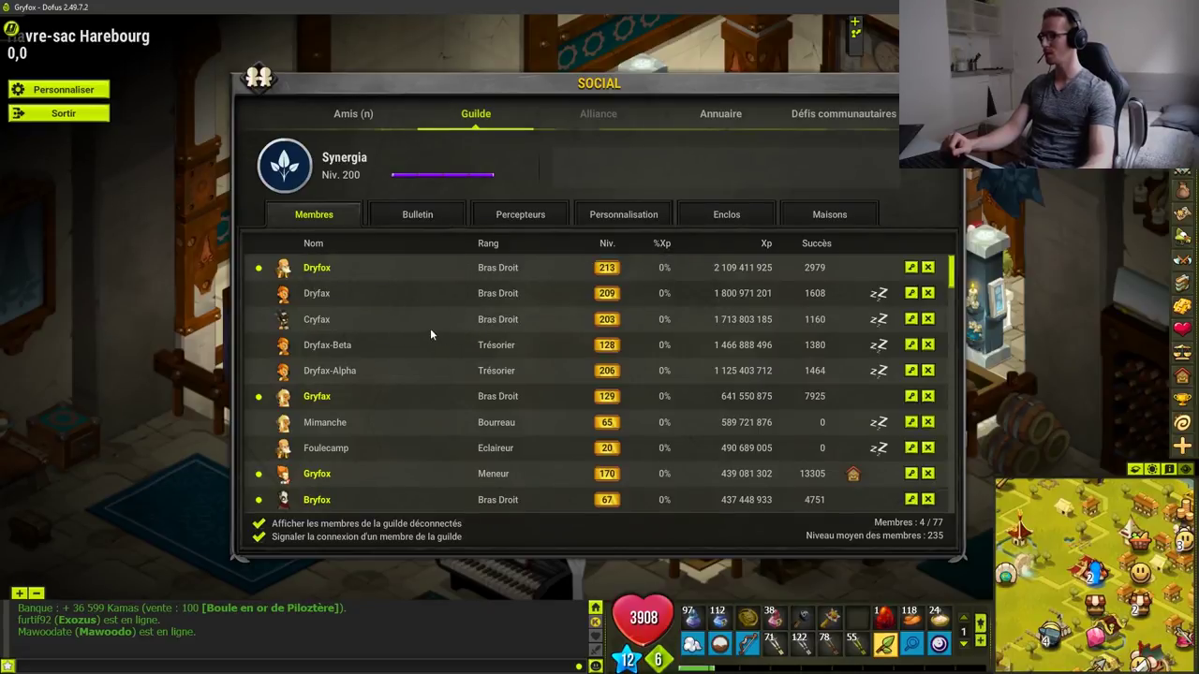
pyautogui.scroll(-3, 430, 334)
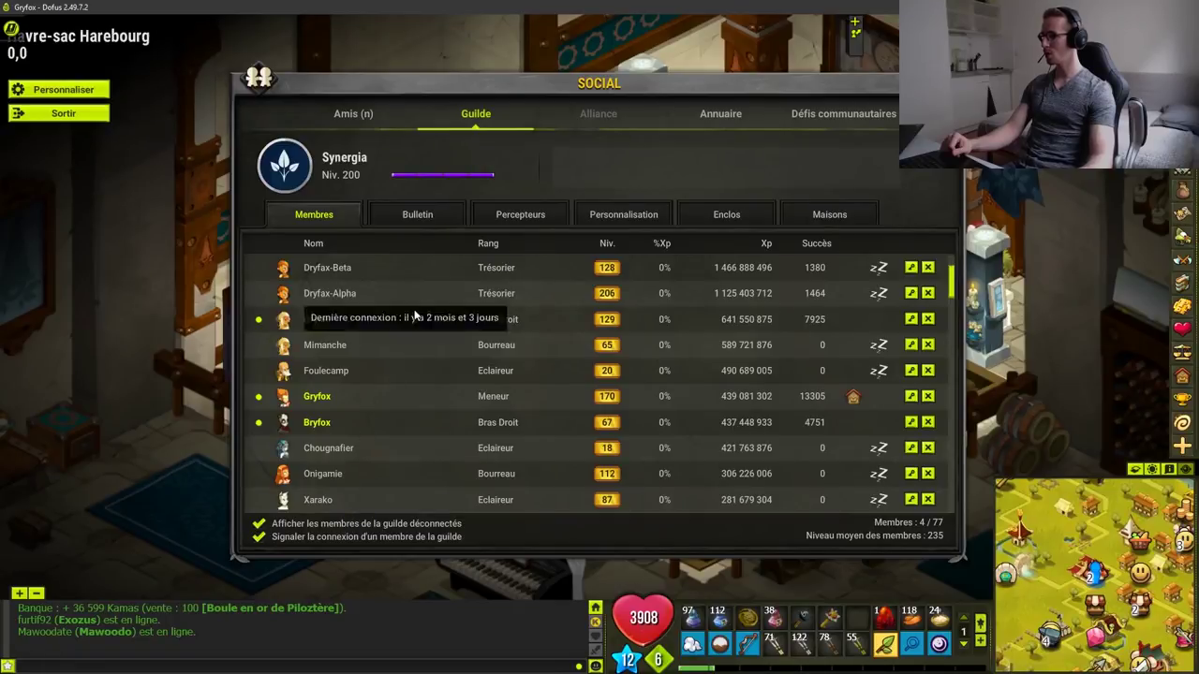
pyautogui.scroll(3, 416, 341)
pyautogui.scroll(-3, 421, 384)
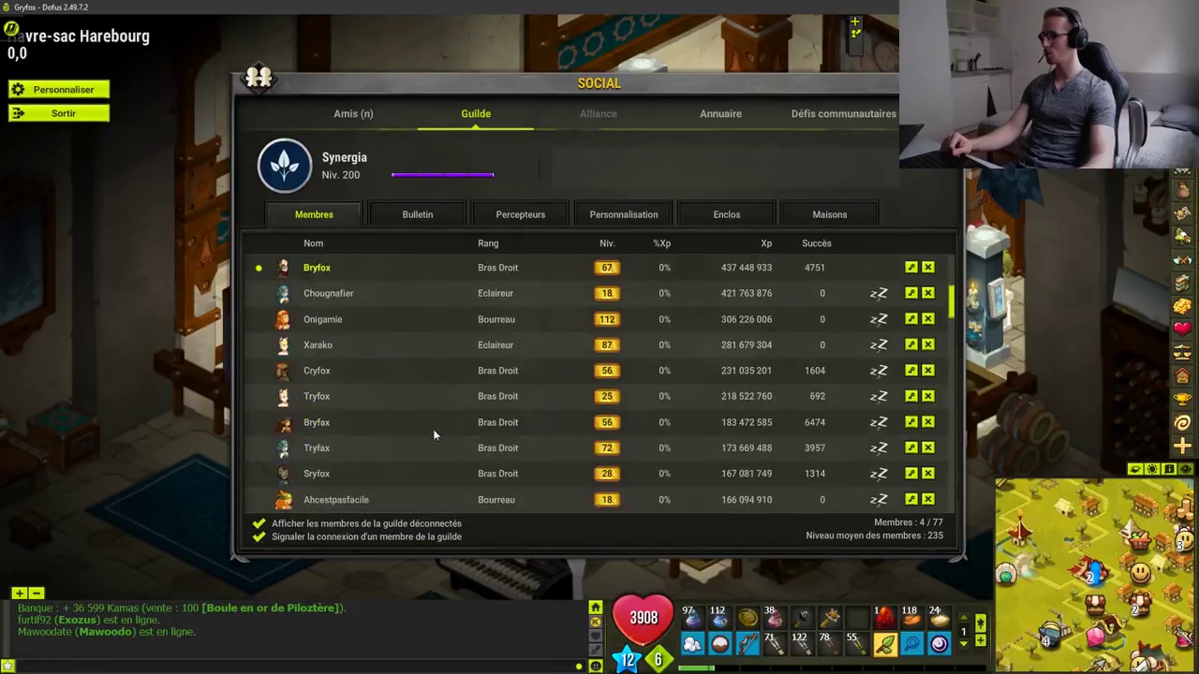
pyautogui.scroll(3, 431, 435)
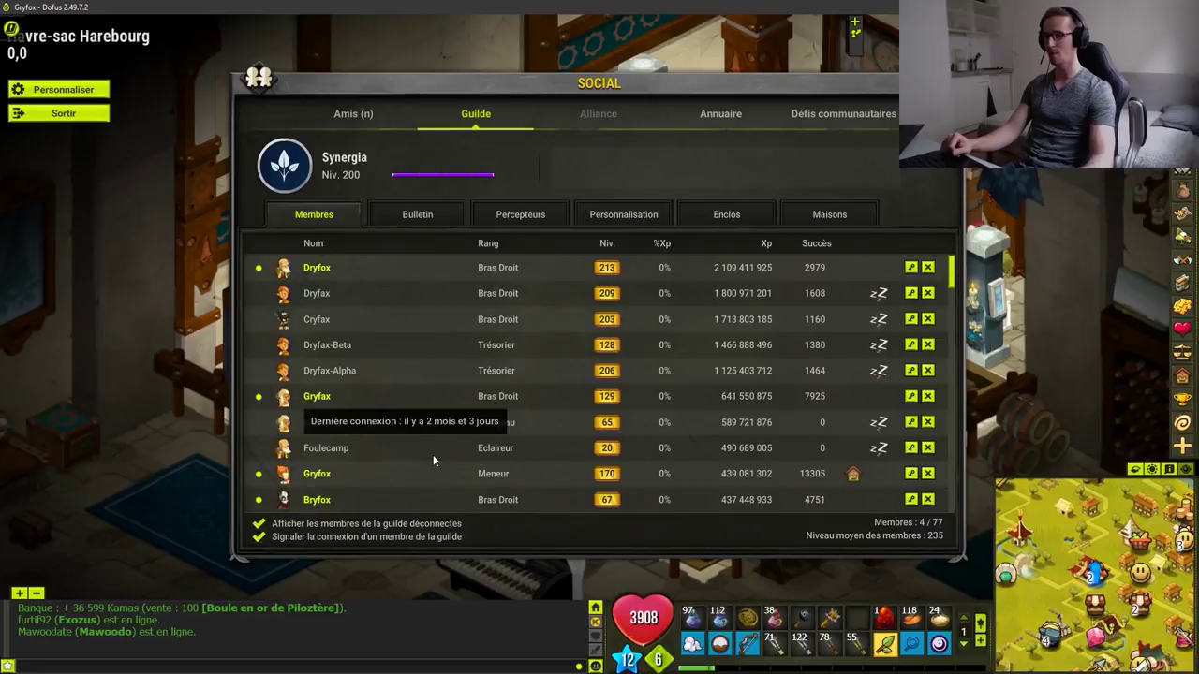
# - Hide the disconnected members from the guild list and close the Social window
pyautogui.click(372, 525)
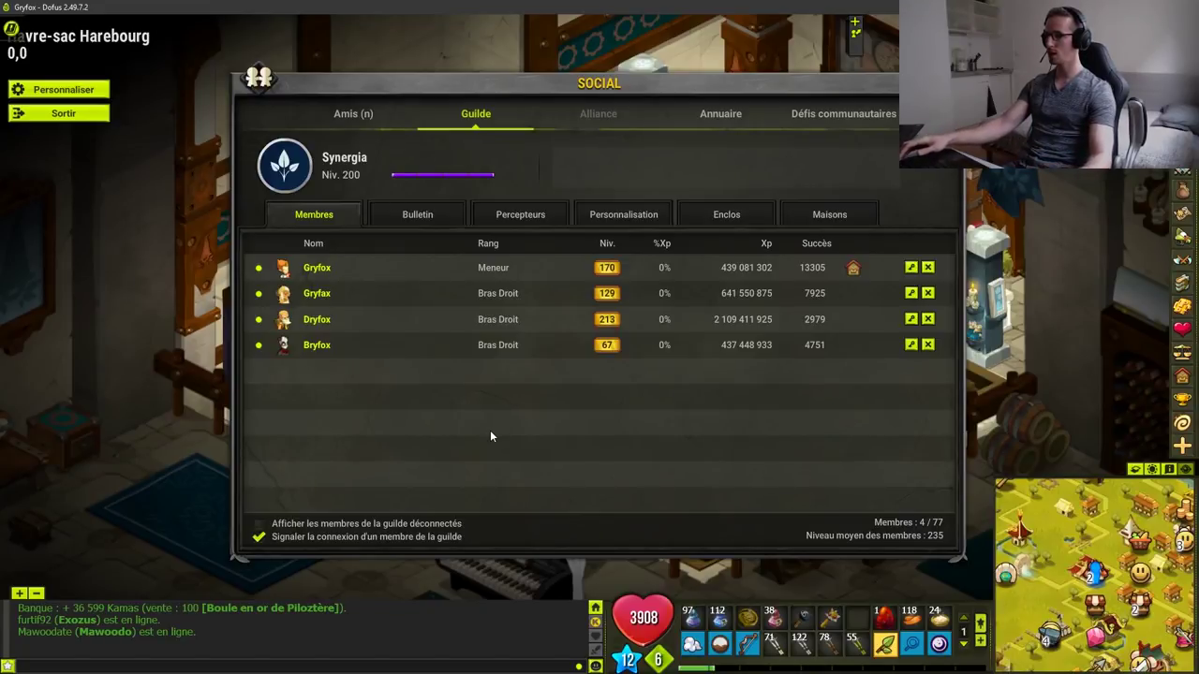
pyautogui.press('Escape')
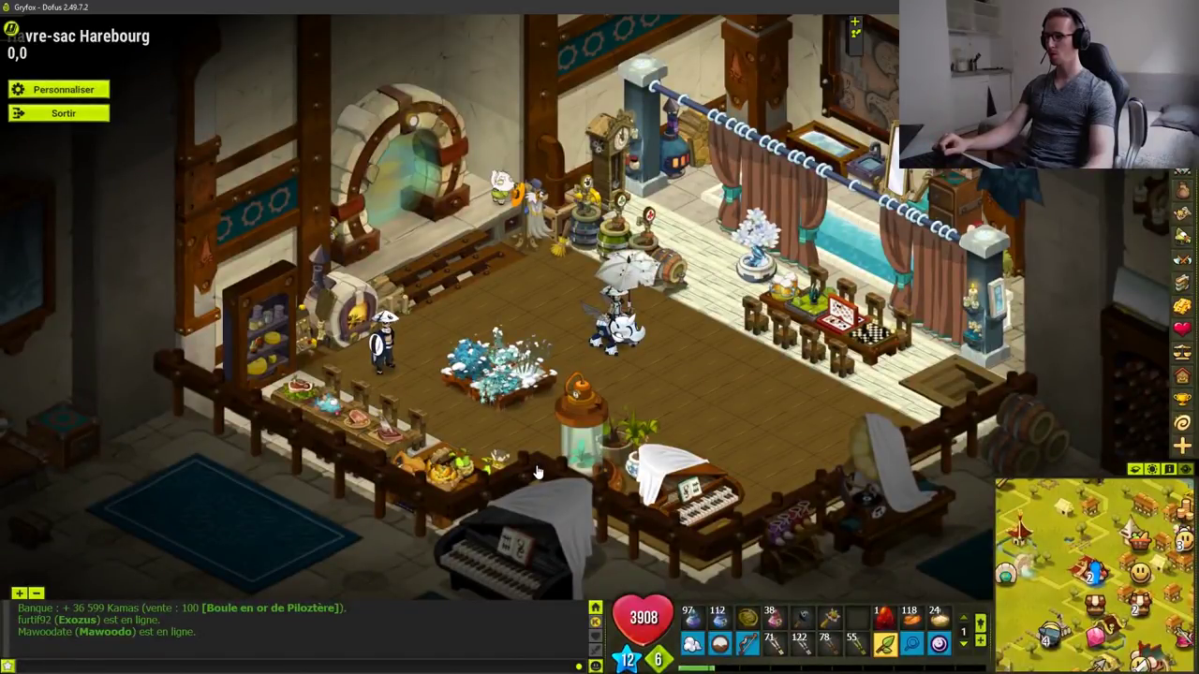
# - Switch to the Team.xlsx spreadsheet and enter an uppercase X for the Cra in the Boomerang row
pyautogui.hotkey('alt', 'Tab')
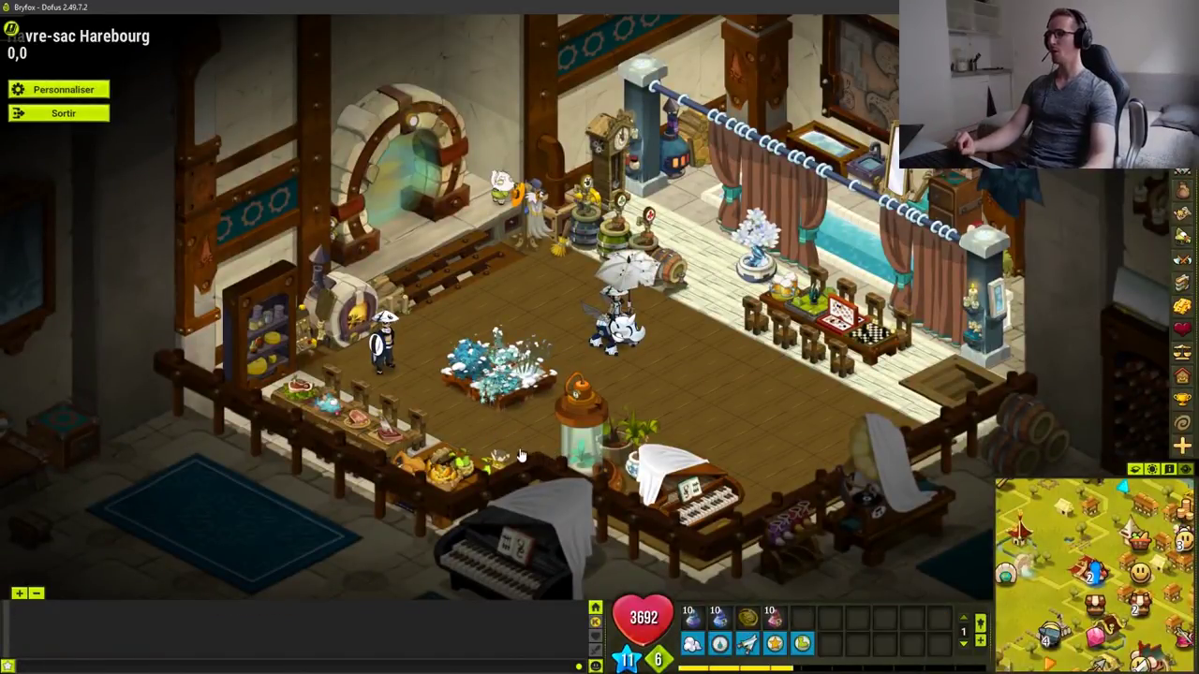
pyautogui.hotkey('alt', 'Tab')
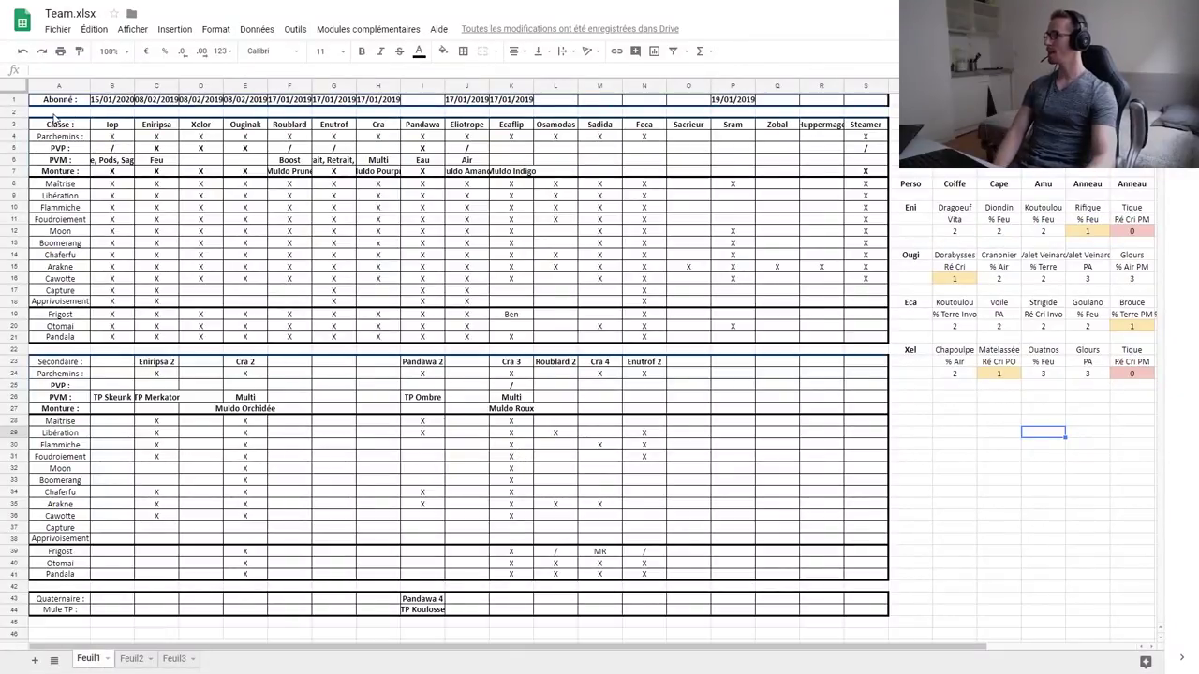
pyautogui.click(955, 402)
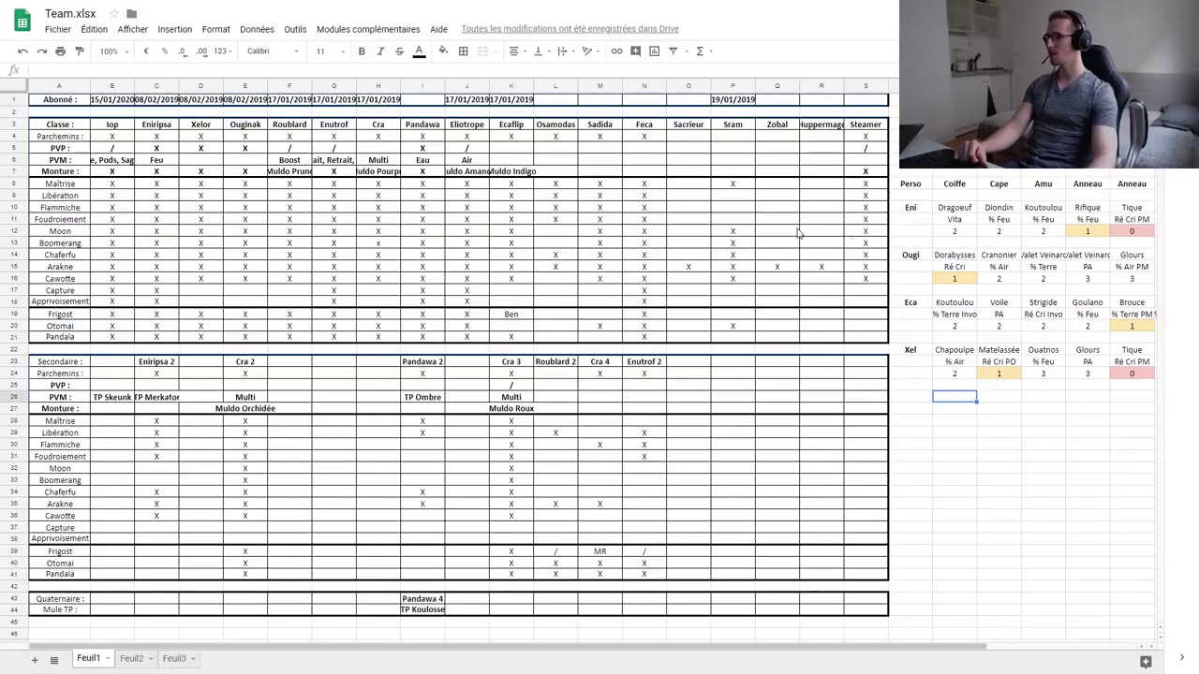
pyautogui.click(379, 245)
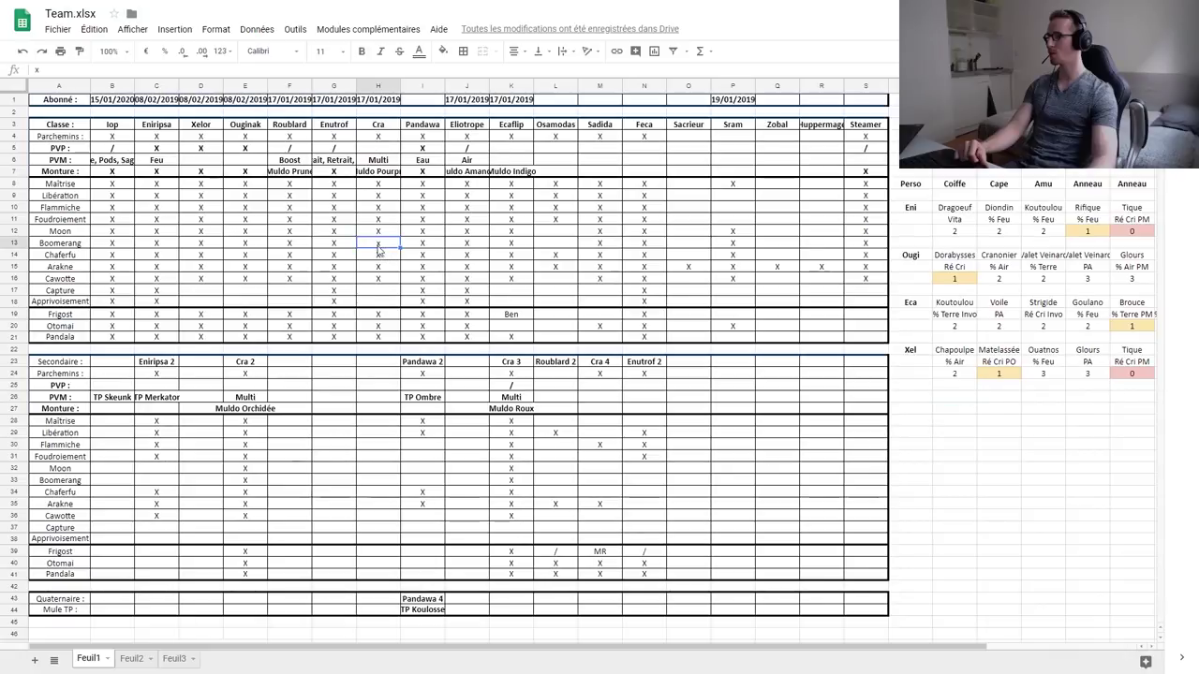
pyautogui.write('X')
pyautogui.click(821, 409)
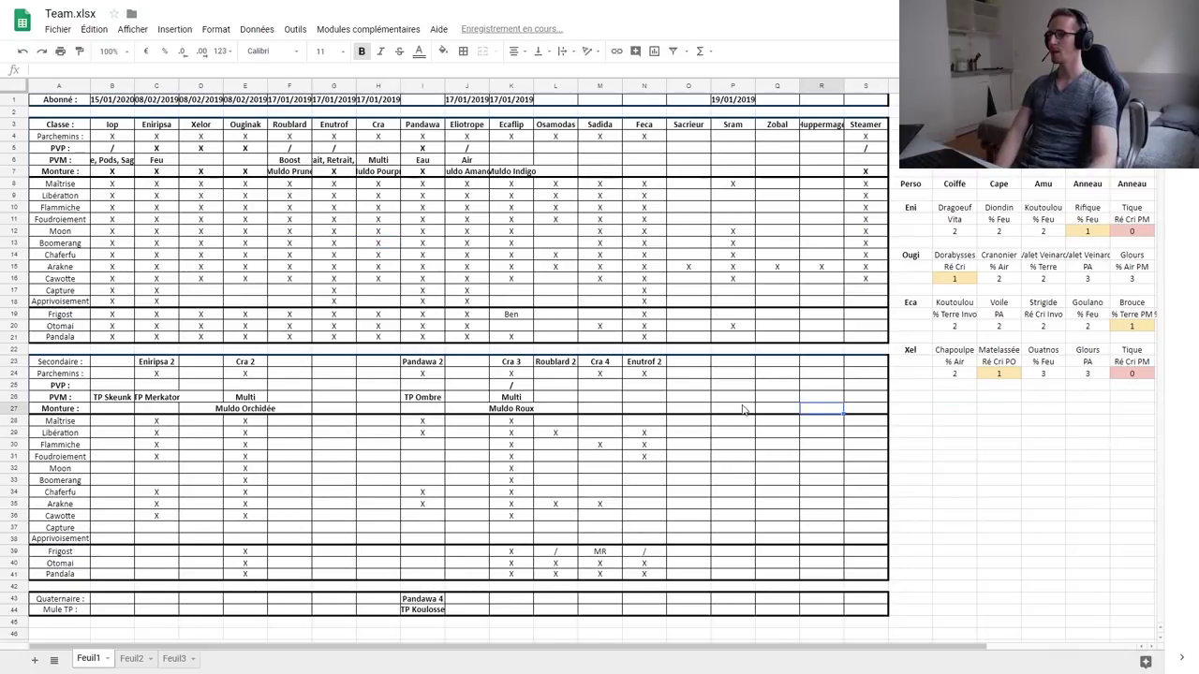
# - Examine the subscription dates in the Abonné row across the character classes, starting with the Iop
pyautogui.click(952, 398)
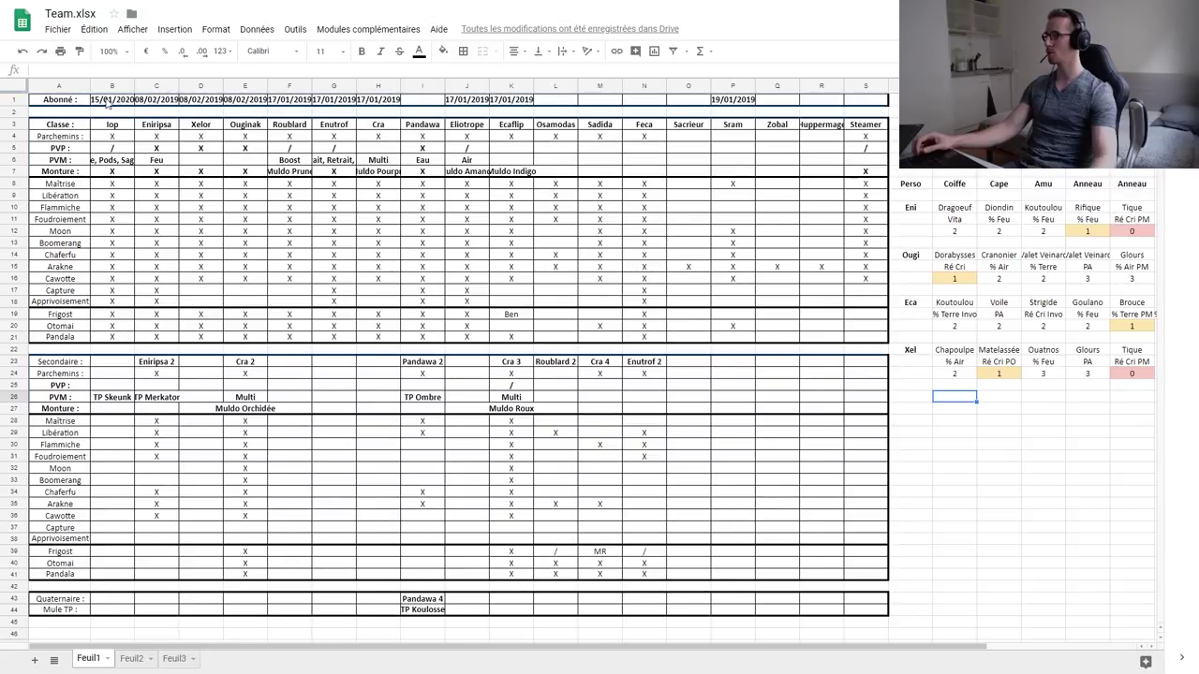
pyautogui.click(103, 103)
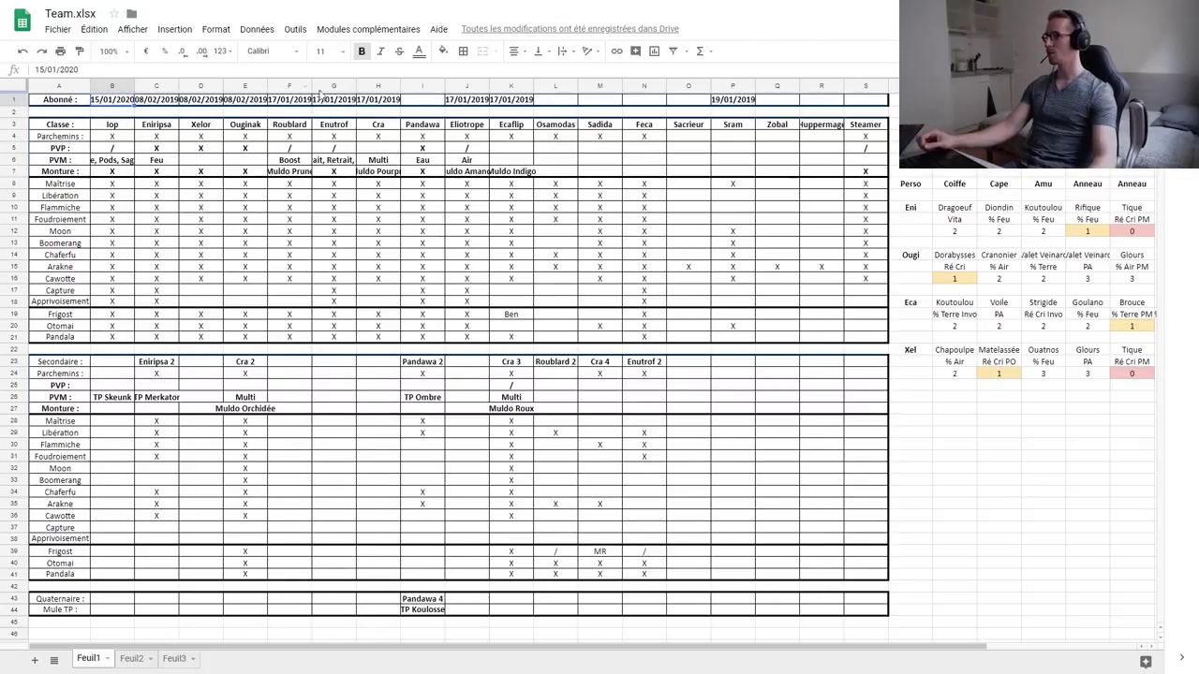
pyautogui.click(431, 112)
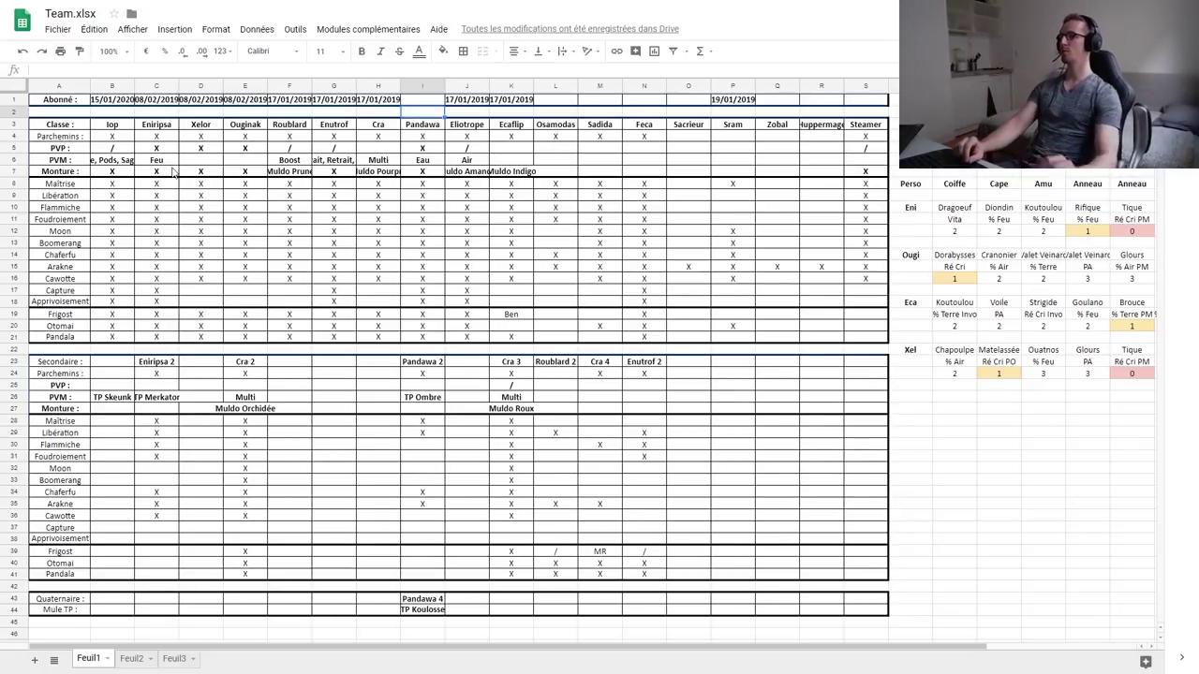
pyautogui.click(604, 113)
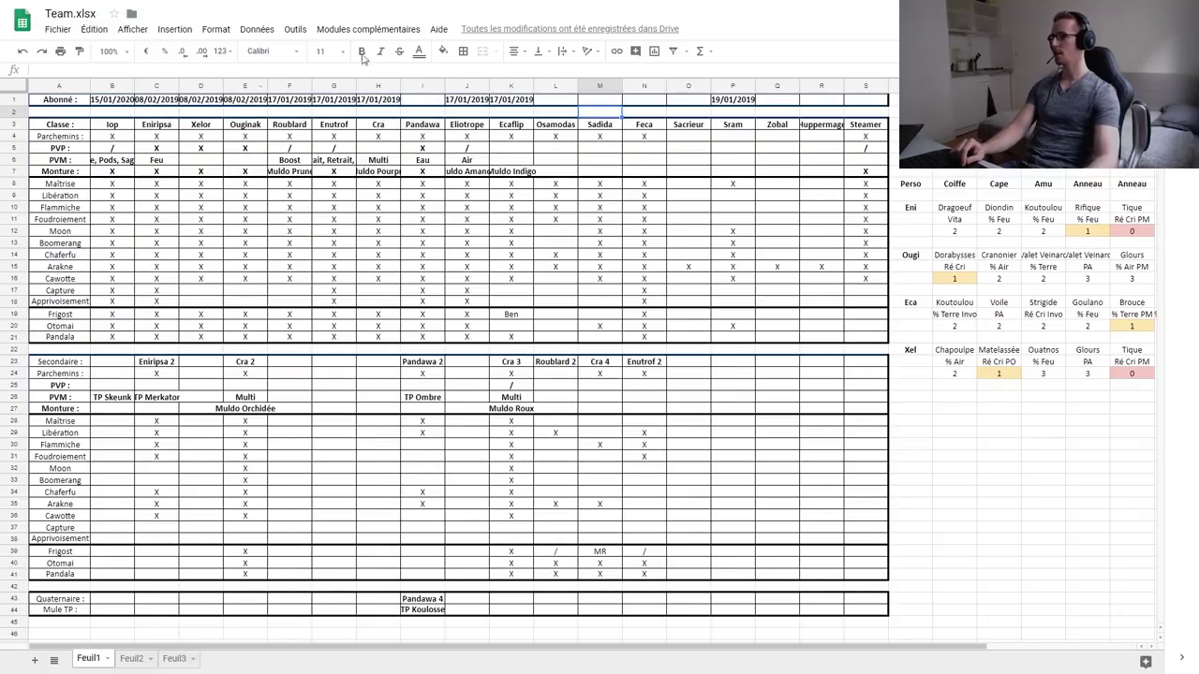
pyautogui.click(625, 112)
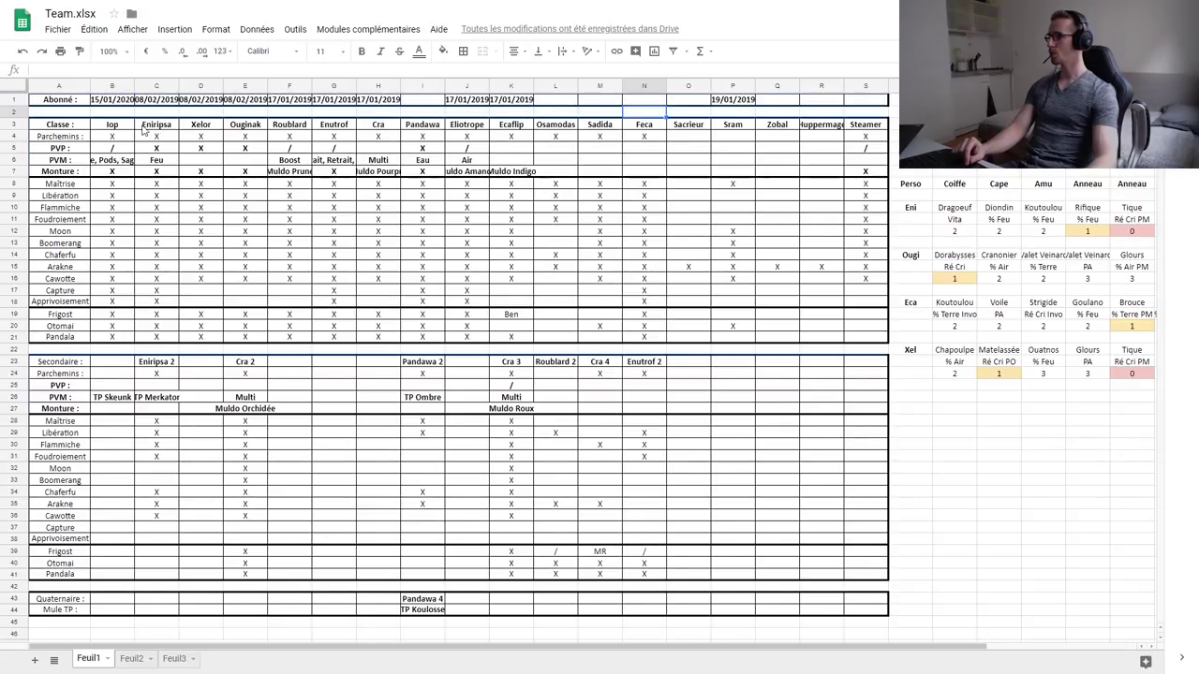
# - Review the Parchemins row, checking the Iop's entry and the classes from Sacrieur to Huppermage
pyautogui.click(11, 137)
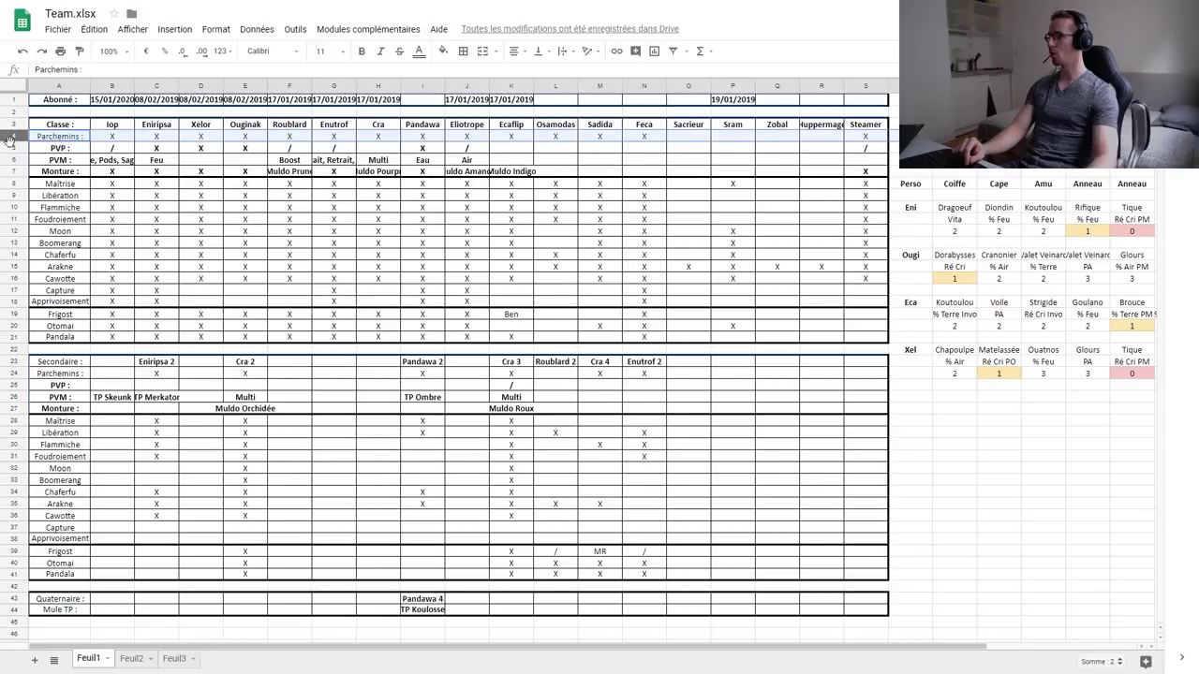
pyautogui.click(110, 137)
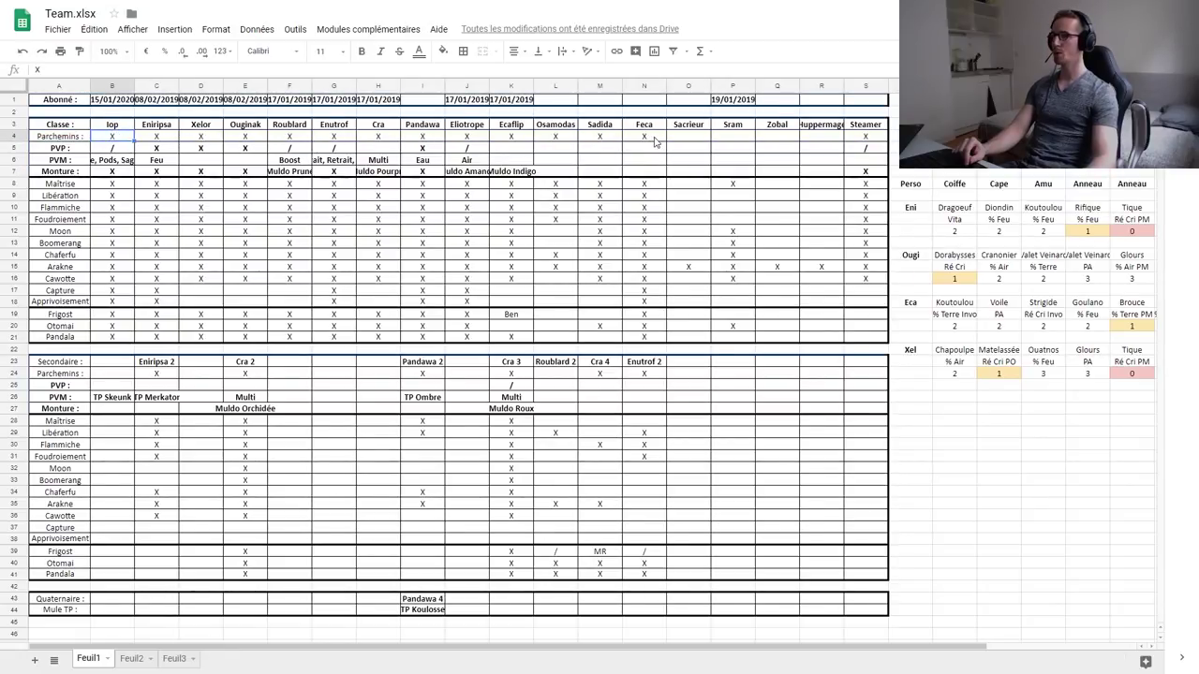
pyautogui.click(695, 139)
pyautogui.click(744, 139)
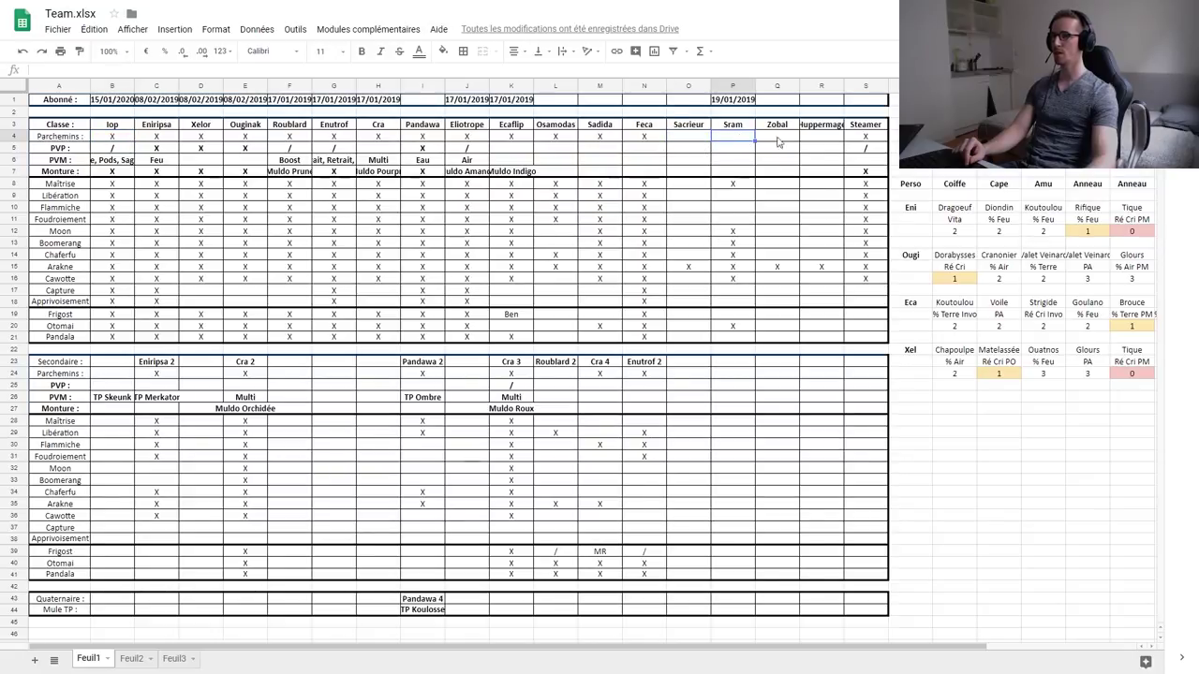
pyautogui.click(813, 142)
pyautogui.click(786, 142)
pyautogui.click(826, 140)
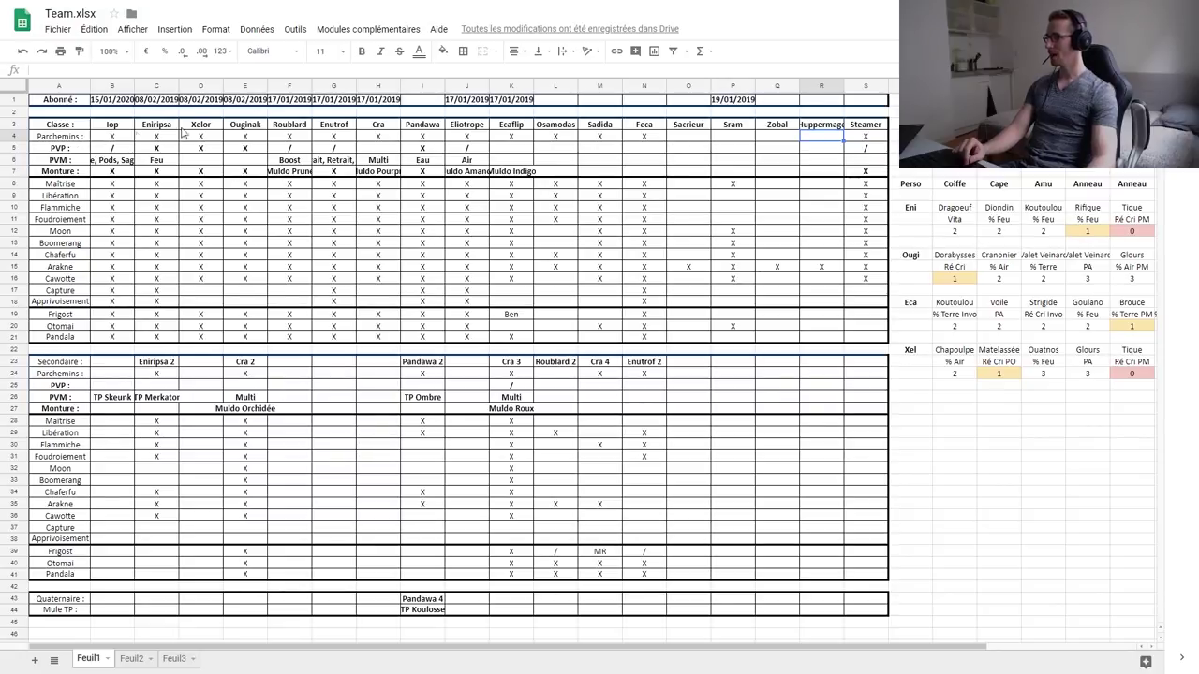
# - Review the PVP row for the Eniripsa, Xelor, Ouginak, Pandawa, Iop, Roublard, Enutrof, Eliotrope and Steamer
pyautogui.click(46, 149)
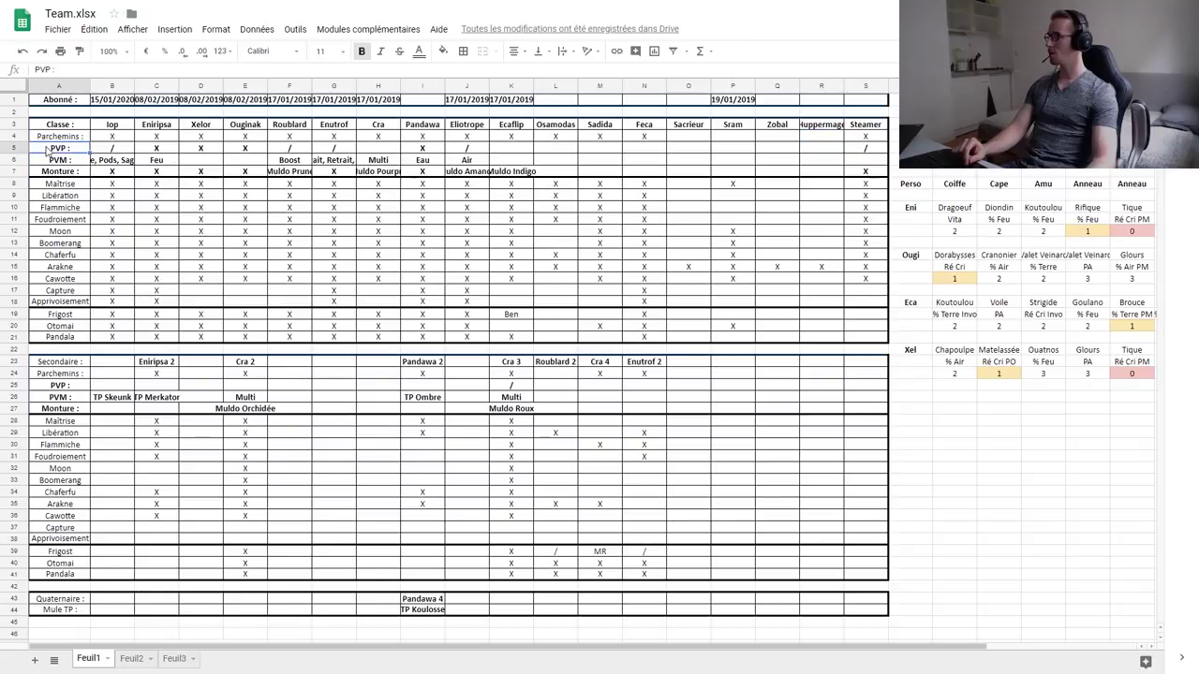
pyautogui.click(165, 152)
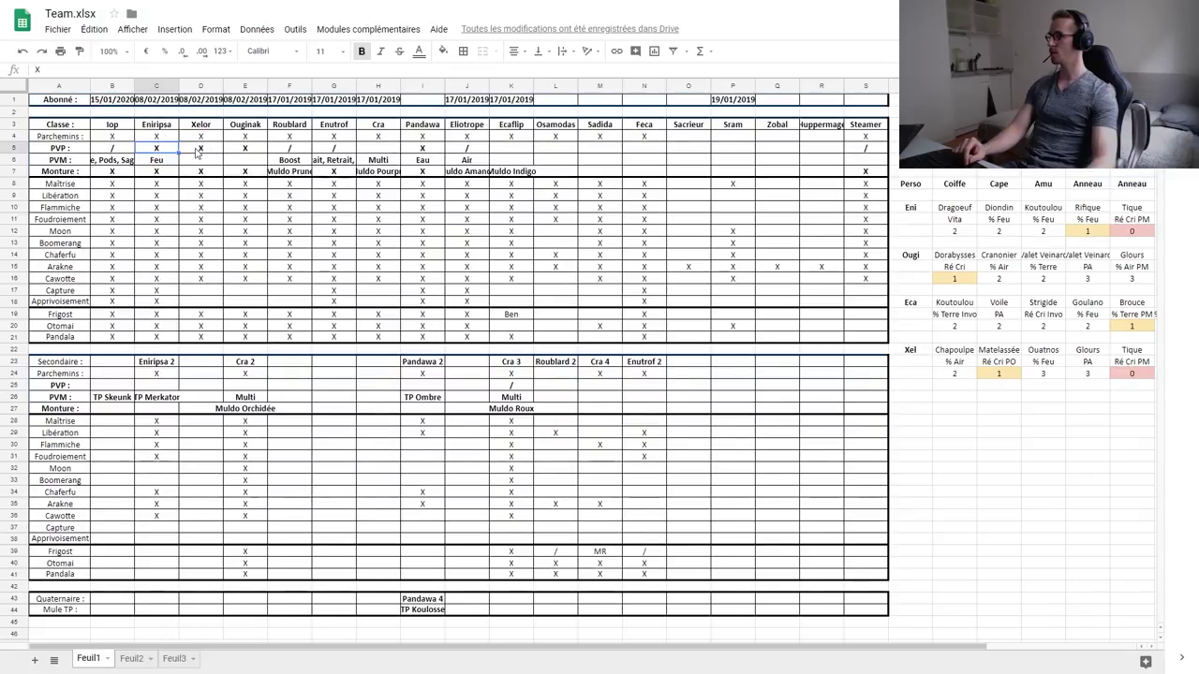
pyautogui.click(199, 152)
pyautogui.click(251, 152)
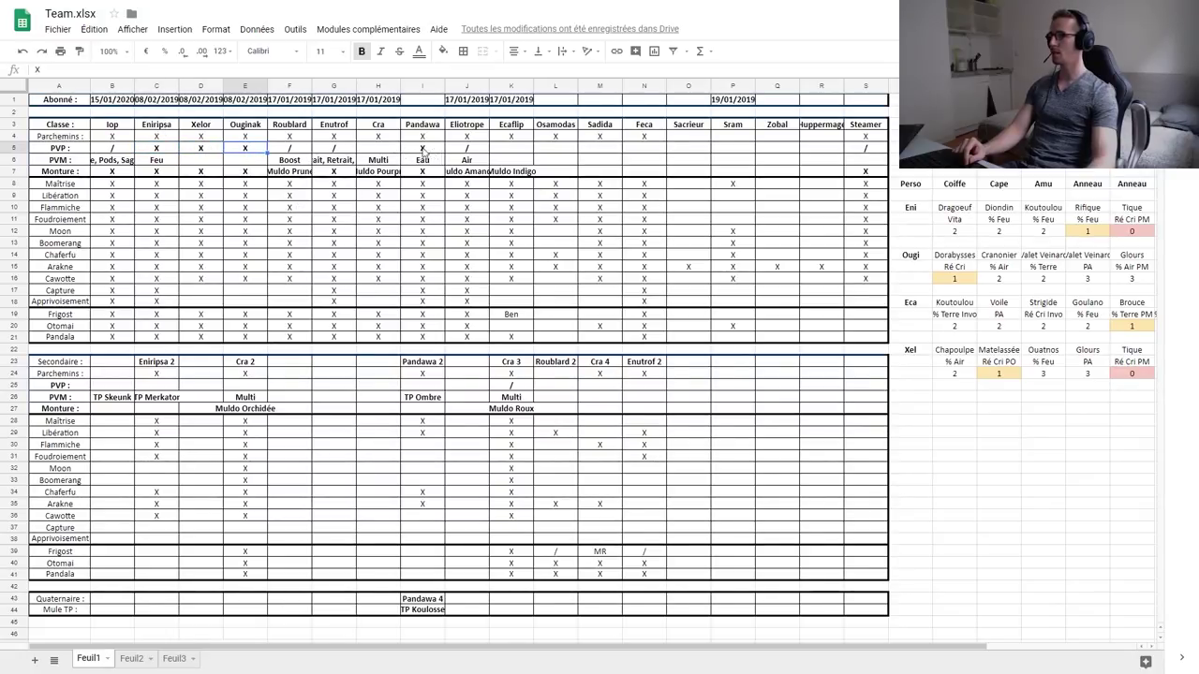
pyautogui.click(415, 151)
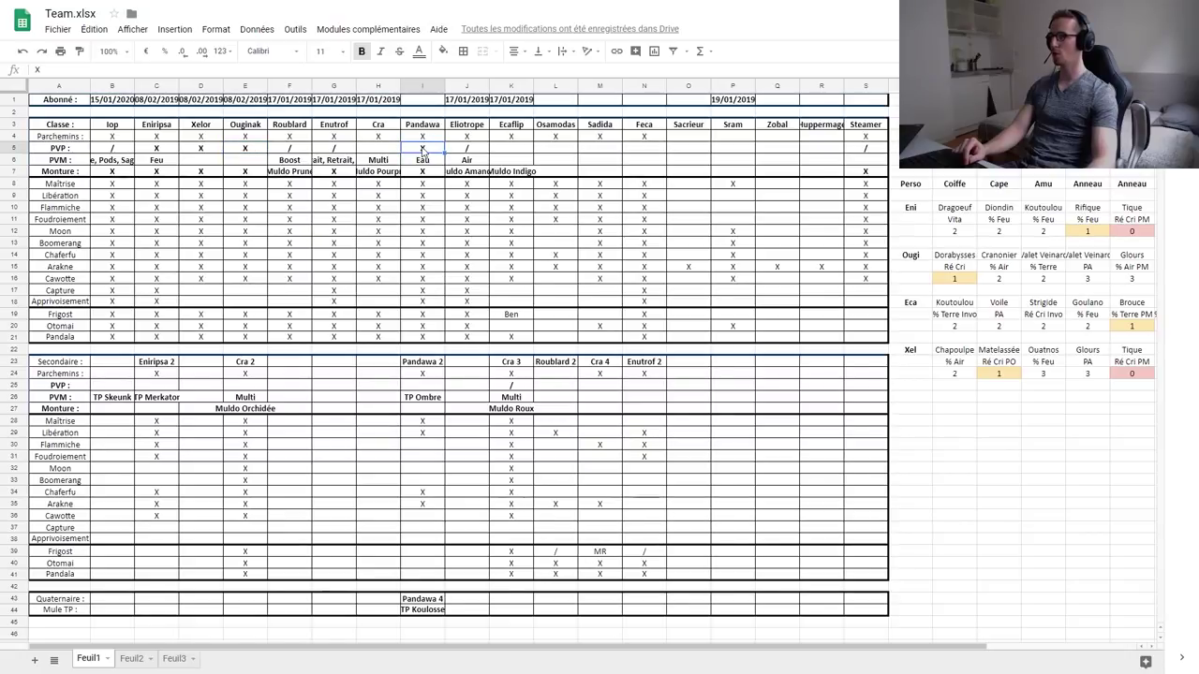
pyautogui.click(122, 152)
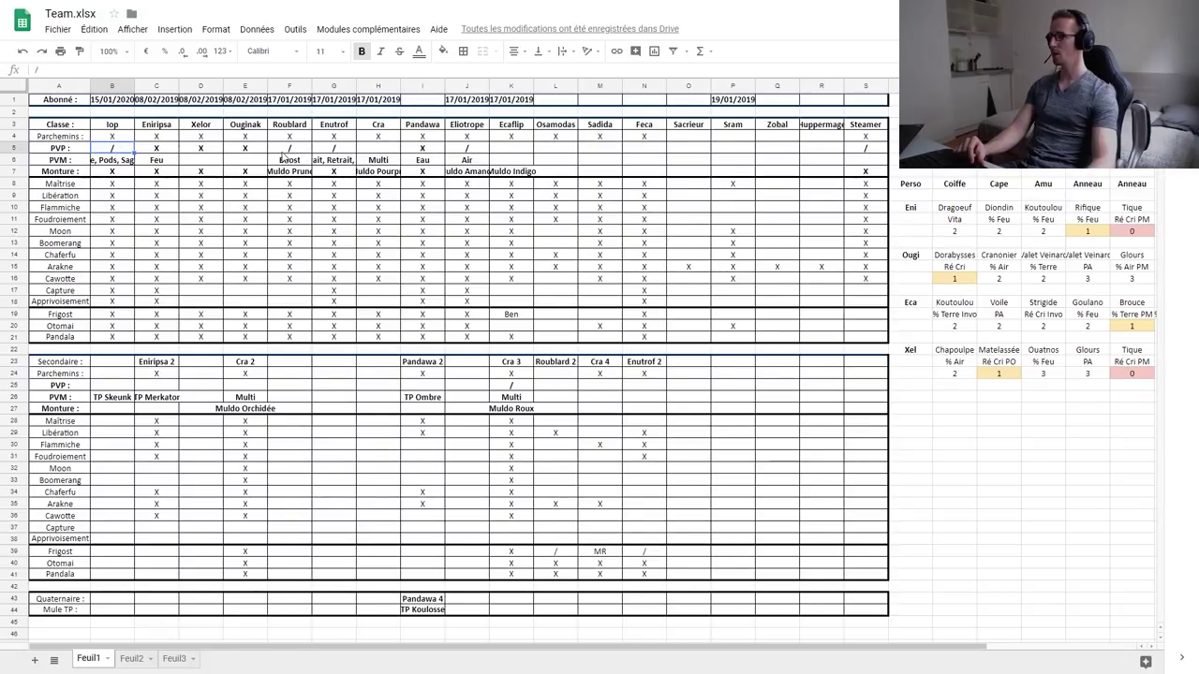
pyautogui.click(297, 151)
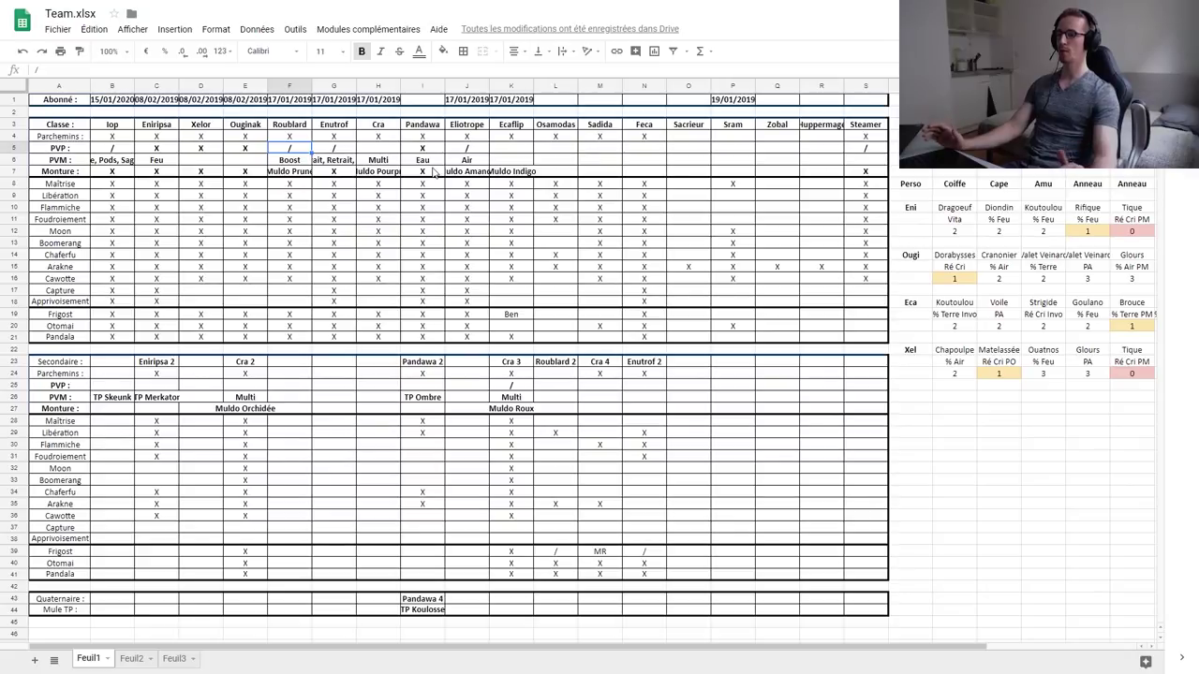
pyautogui.click(334, 149)
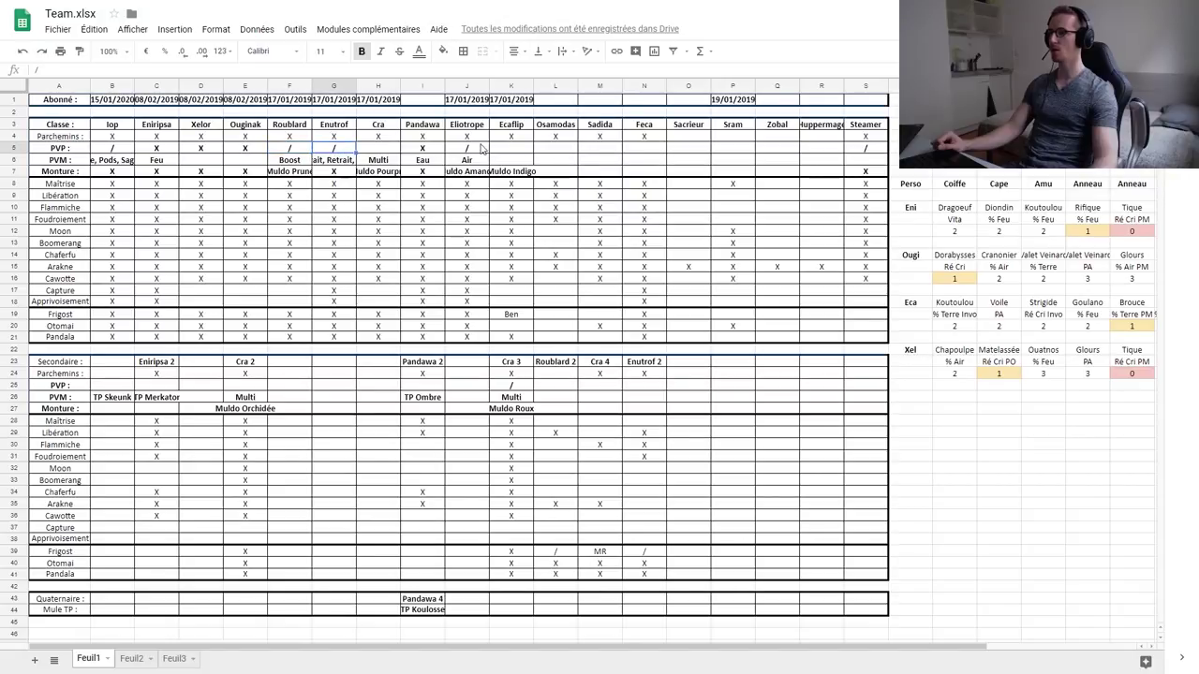
pyautogui.click(471, 149)
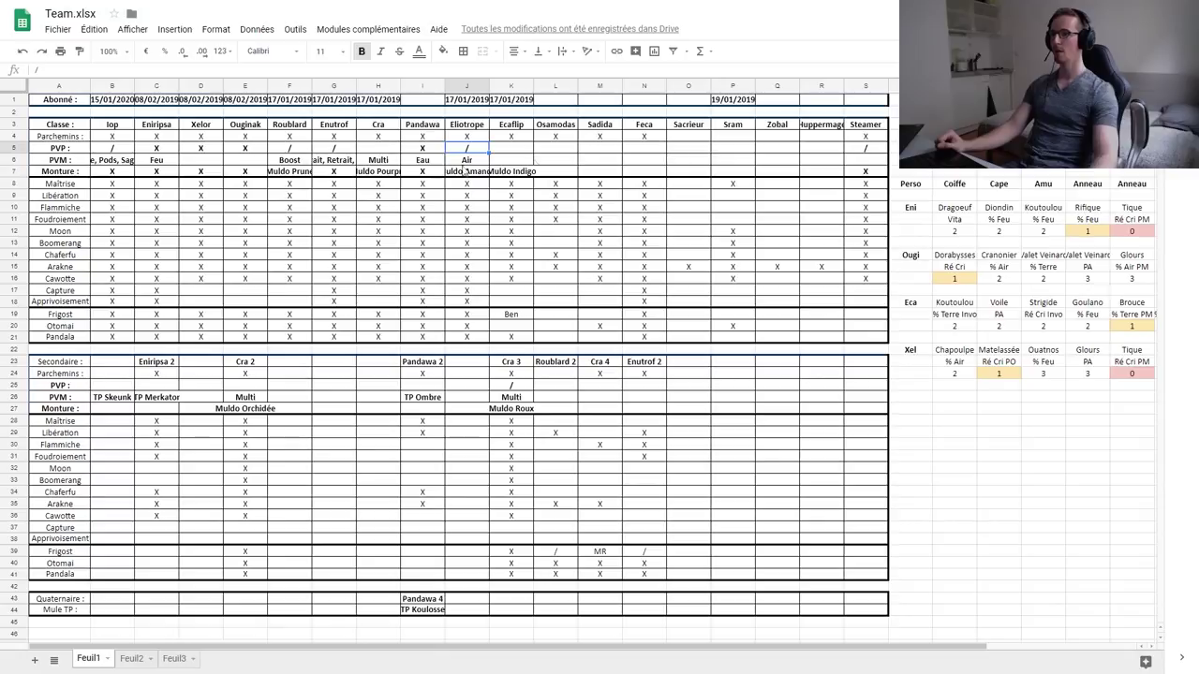
pyautogui.click(863, 150)
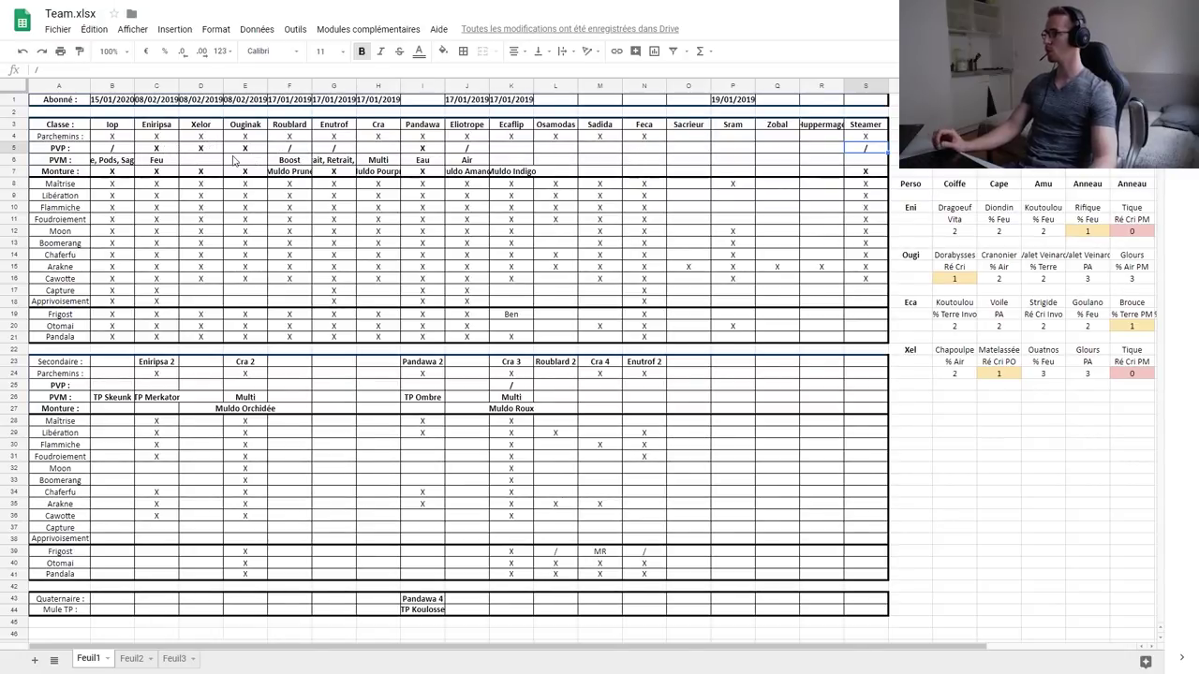
# - Review the PVM row entries for the Iop, Eniripsa, Roublard, Enutrof, Cra, Pandawa and Eliotrope
pyautogui.click(120, 163)
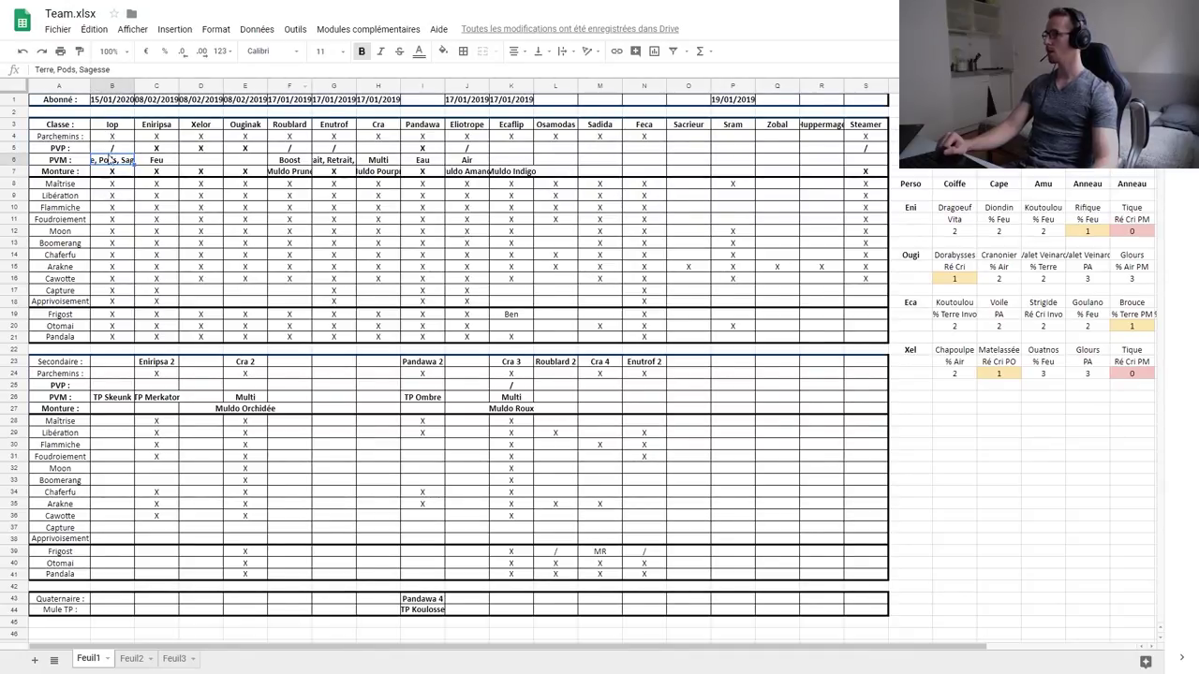
pyautogui.click(167, 161)
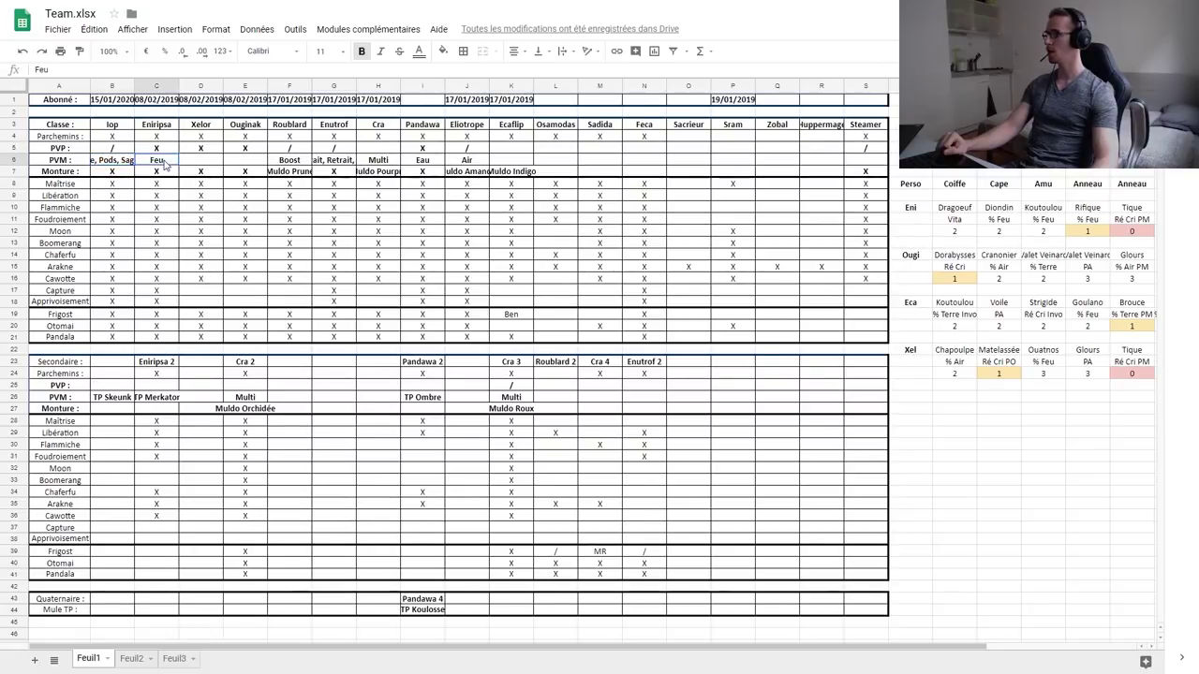
pyautogui.click(292, 163)
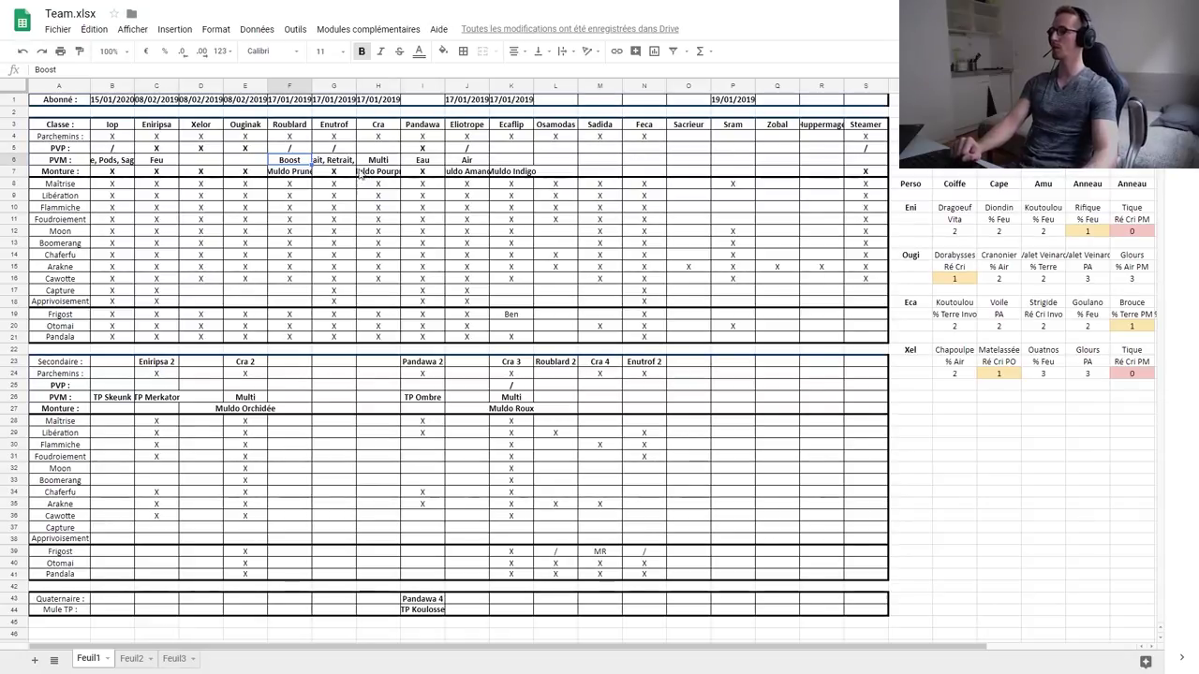
pyautogui.click(331, 160)
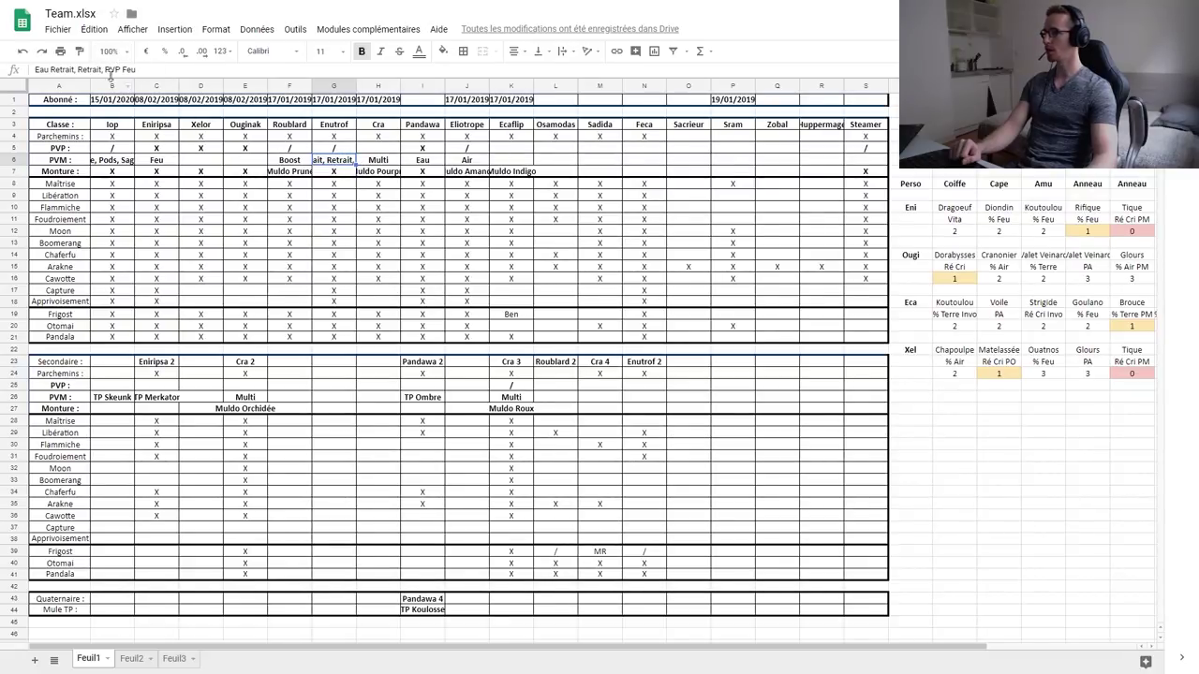
pyautogui.click(380, 164)
pyautogui.click(424, 161)
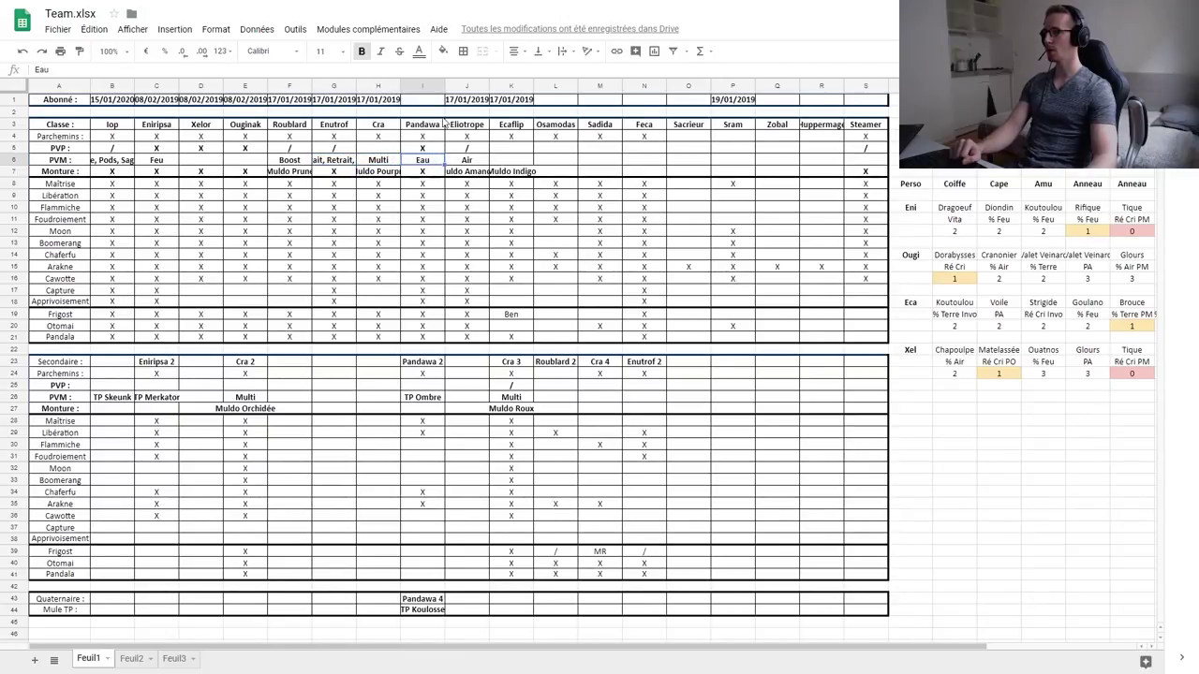
pyautogui.click(472, 160)
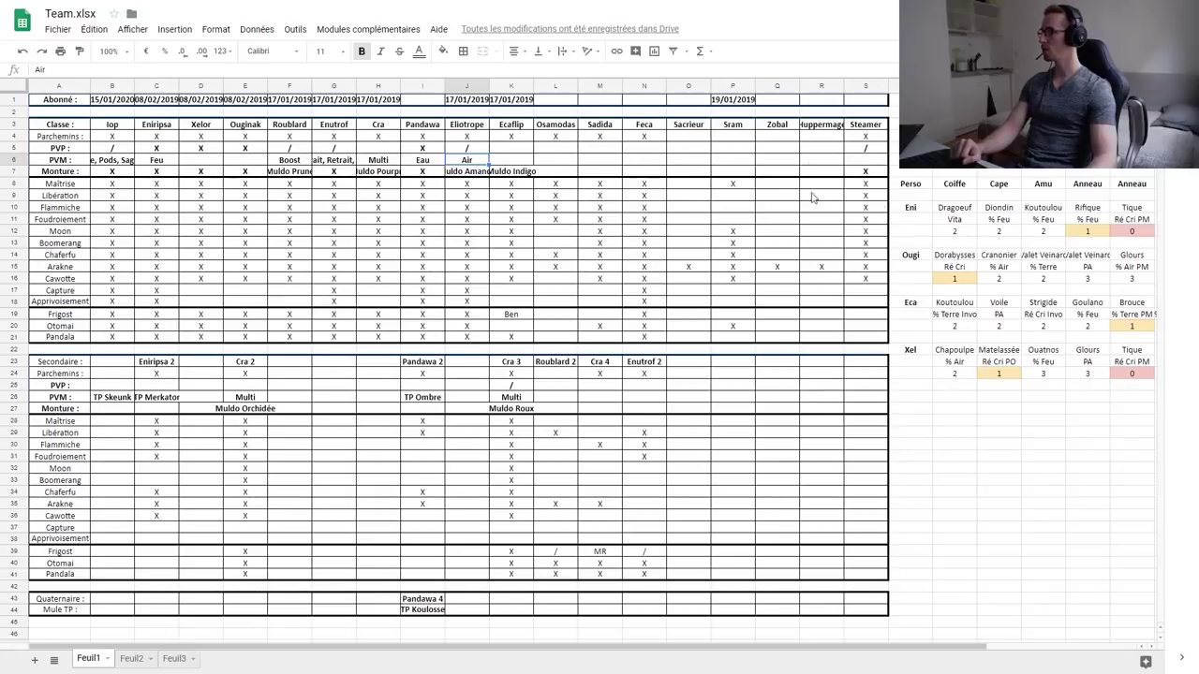
# - Review the Monture row entries for the Iop, Eniripsa, Roublard, Cra and Eliotrope, returning to the Eniripsa's
pyautogui.click(114, 173)
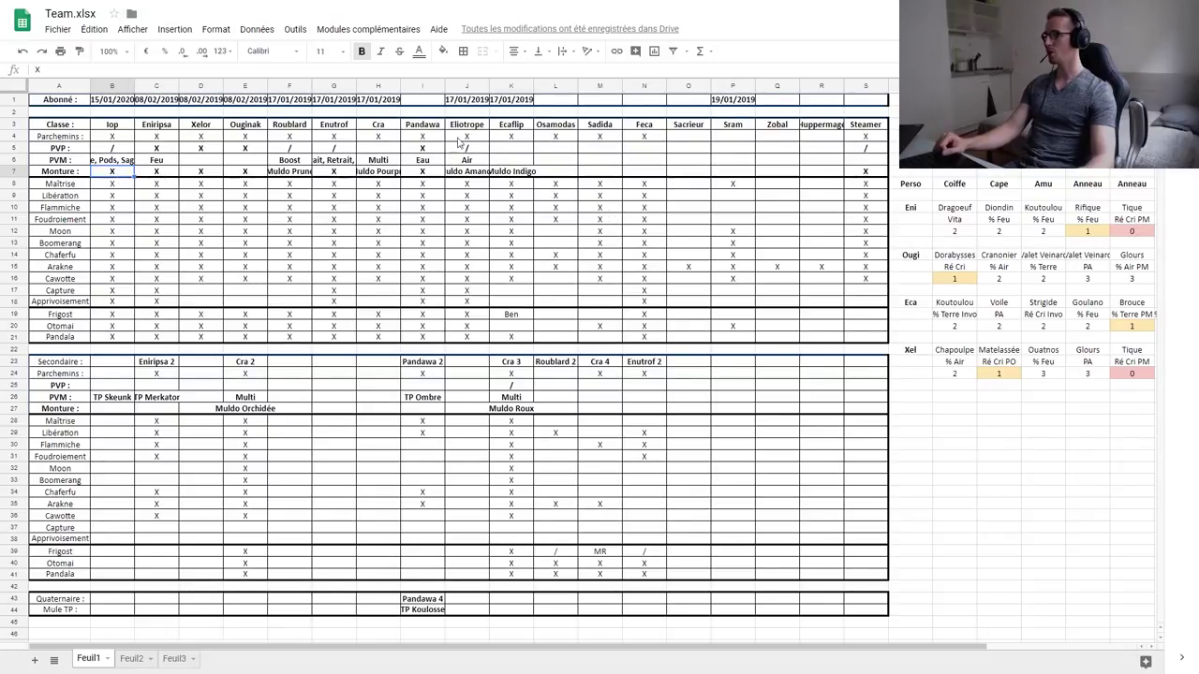
pyautogui.click(143, 176)
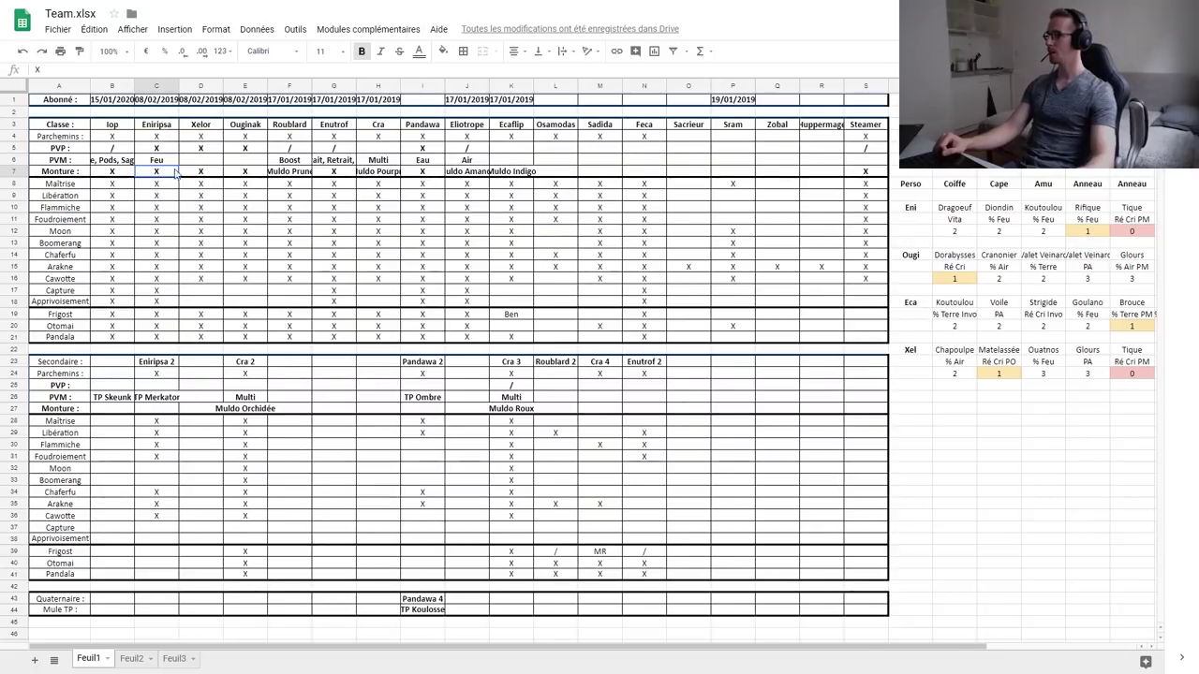
pyautogui.click(282, 175)
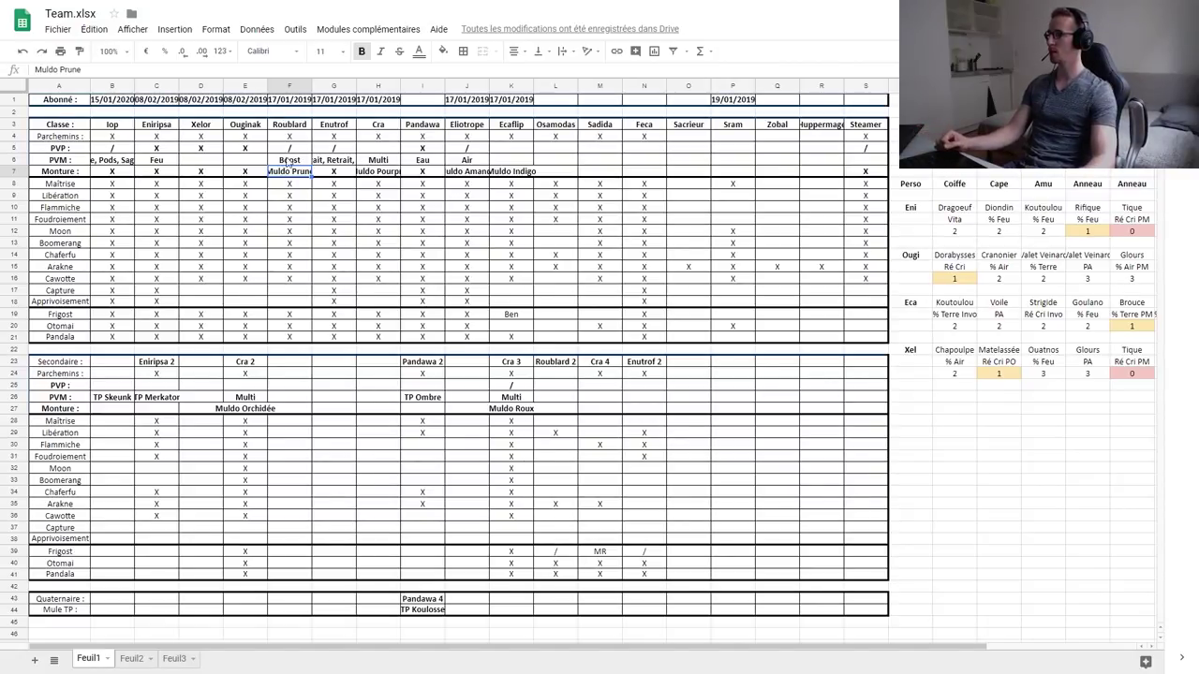
pyautogui.click(379, 173)
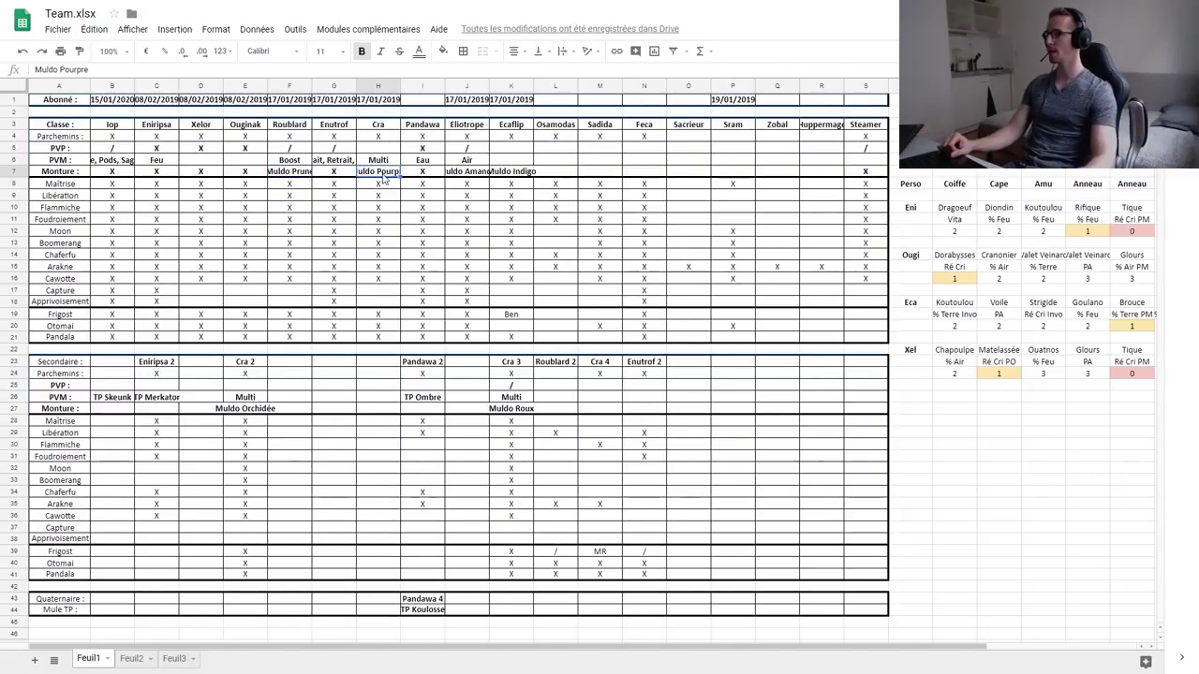
pyautogui.click(467, 174)
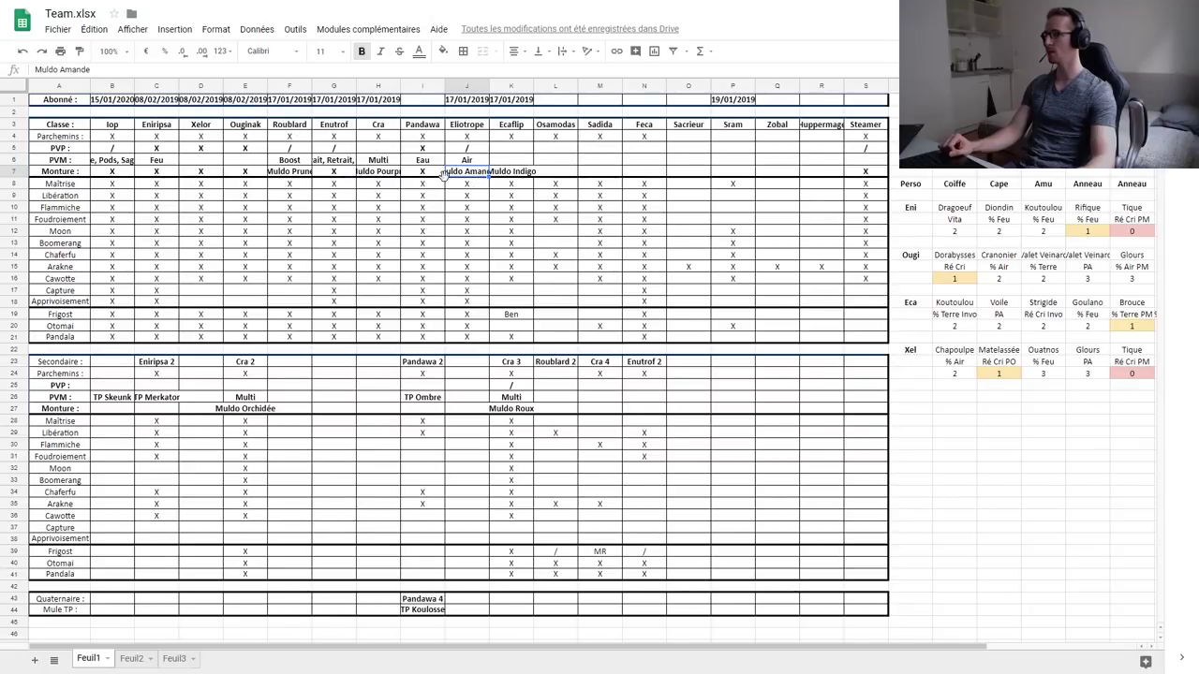
pyautogui.click(159, 173)
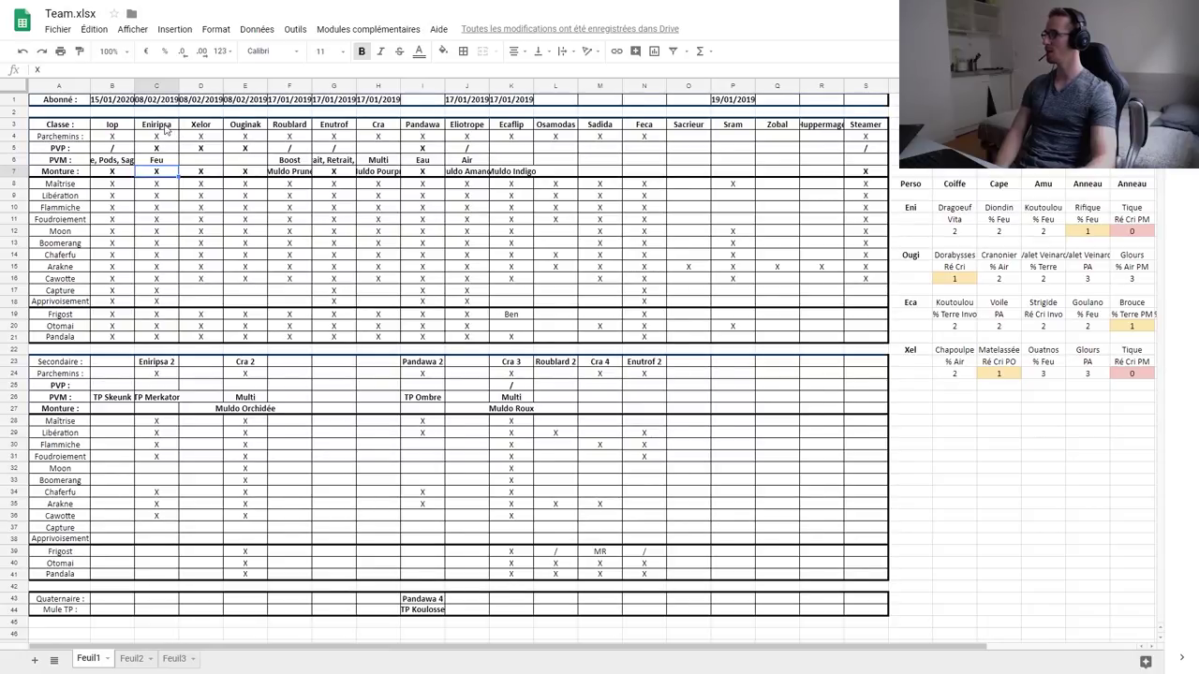
pyautogui.hotkey('ctrl', 'b')
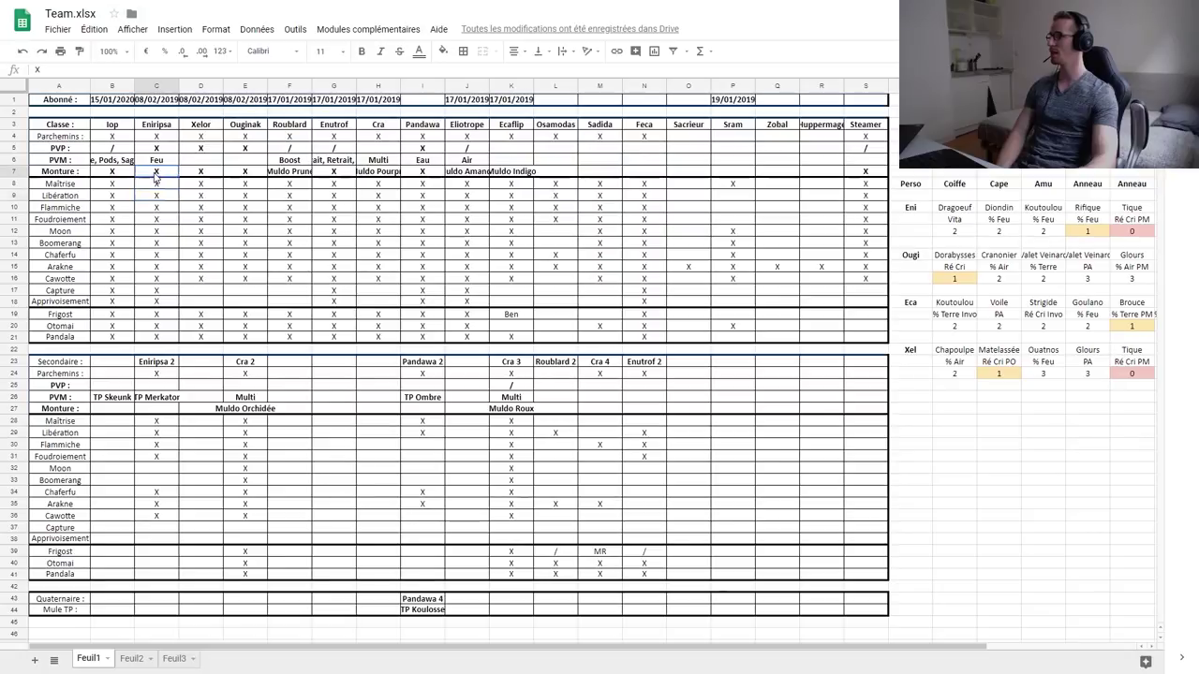
pyautogui.hotkey('ctrl', 'b')
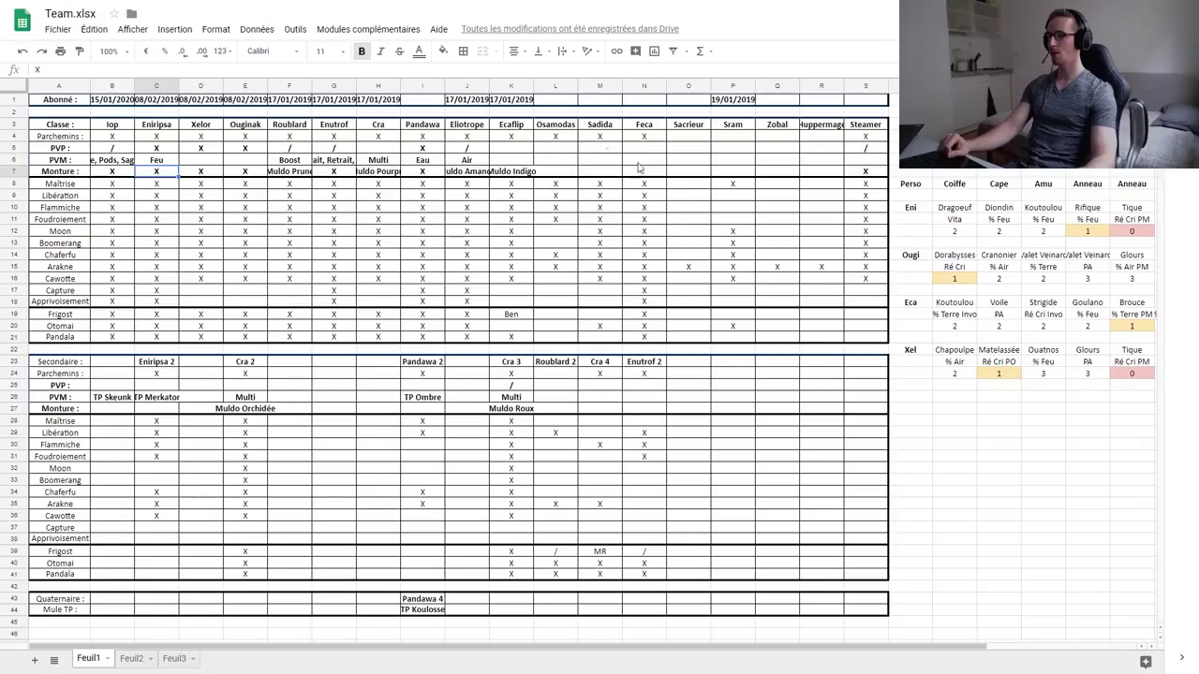
# - Examine the spell rows from Maîtrise to Cawotte in the main class table, from the Iop to the Ecaflip
pyautogui.click(703, 210)
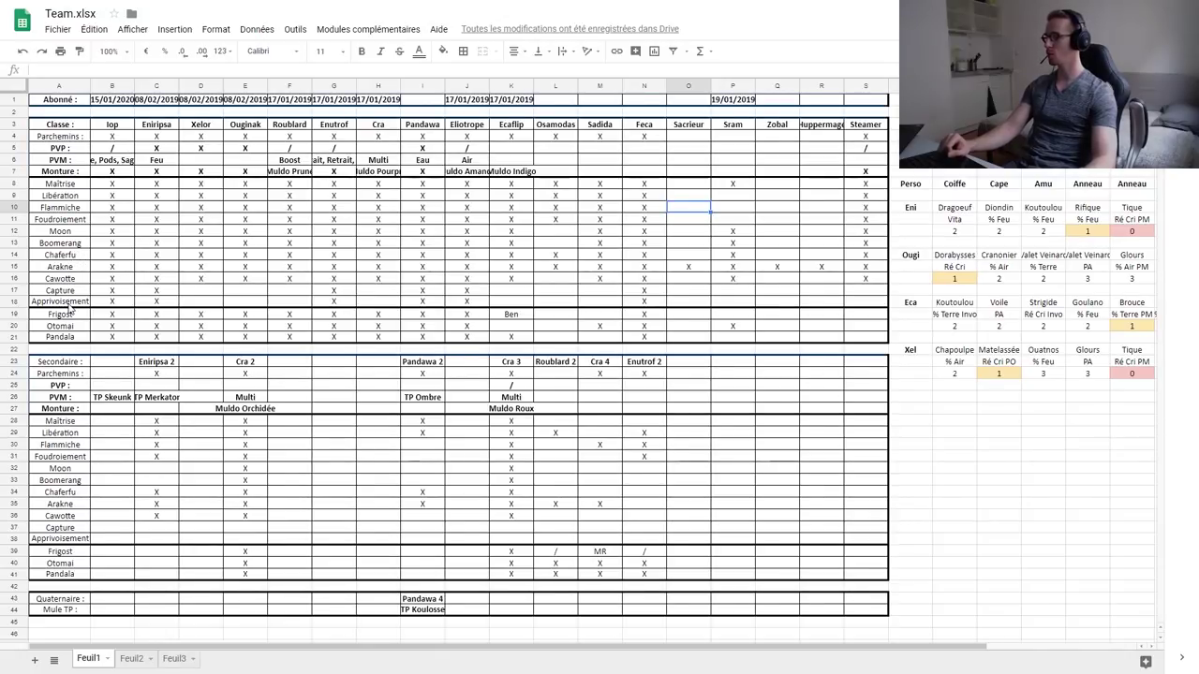
pyautogui.click(315, 282)
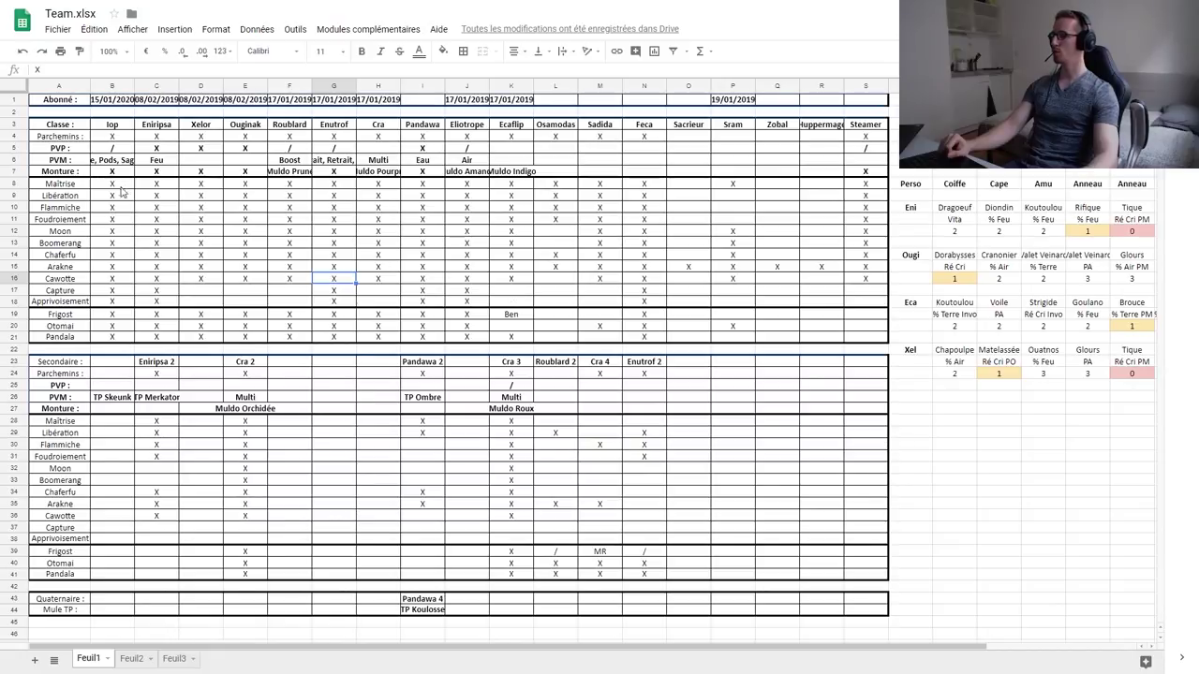
pyautogui.moveTo(114, 186); pyautogui.dragTo(515, 278)
pyautogui.click(512, 272)
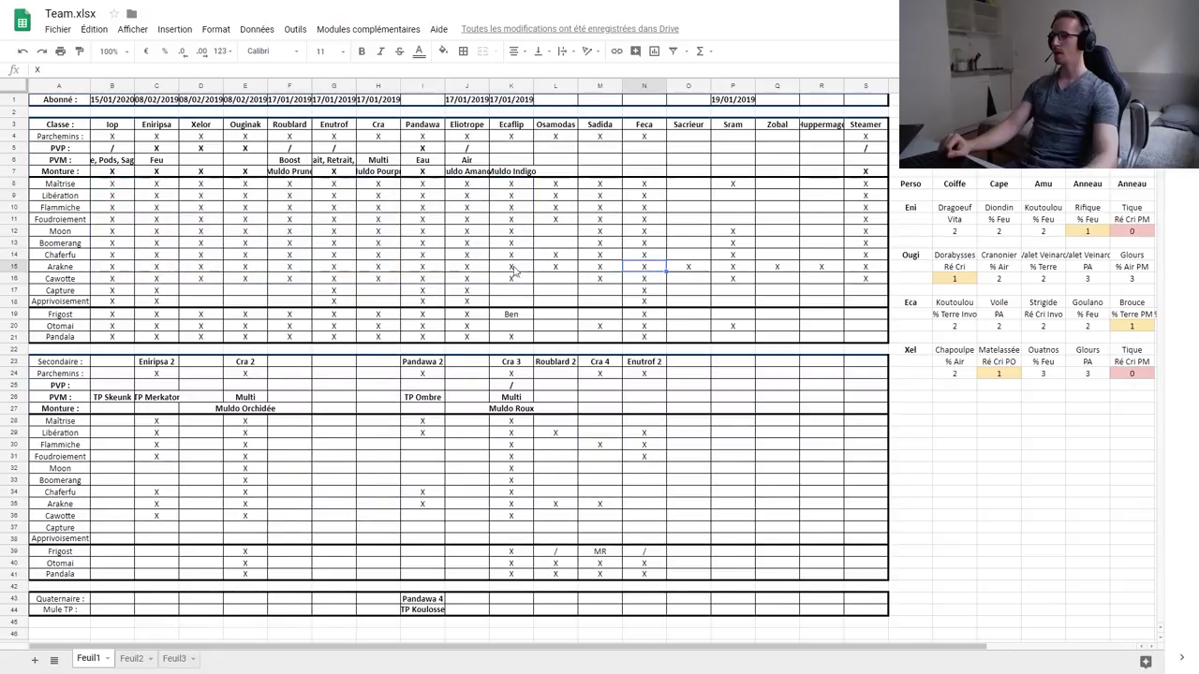
# - Review the Capture and Apprivoisement rows and the full Arakne row across the main classes
pyautogui.click(75, 300)
pyautogui.click(246, 291)
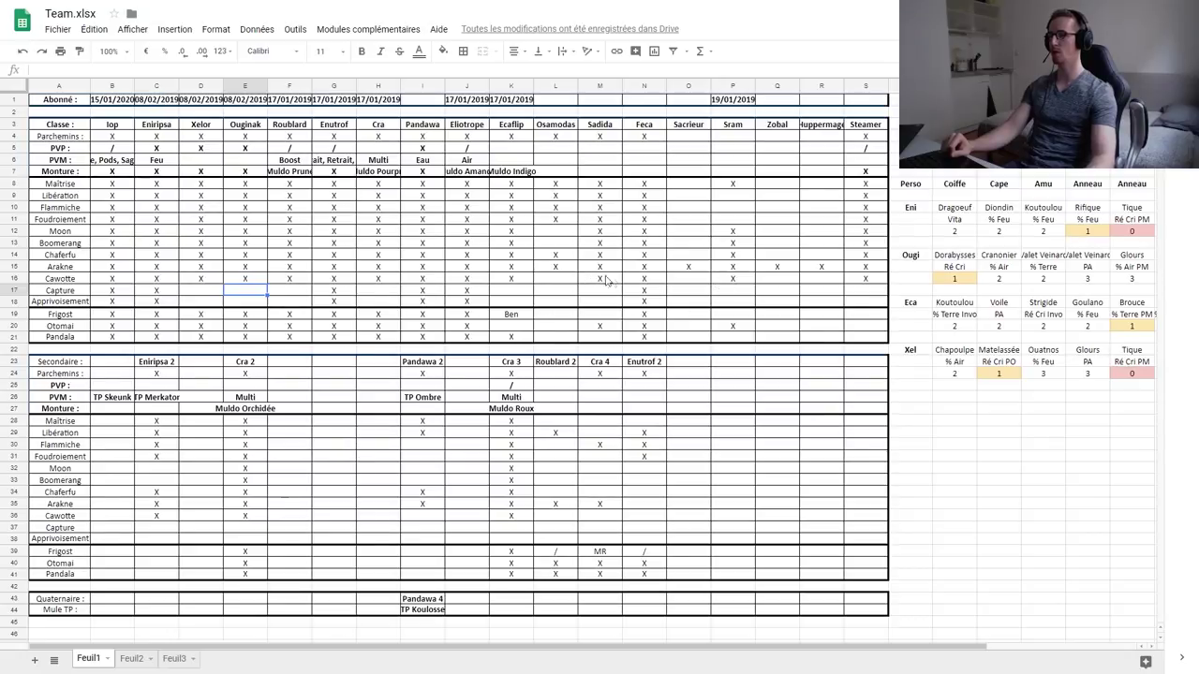
pyautogui.click(699, 292)
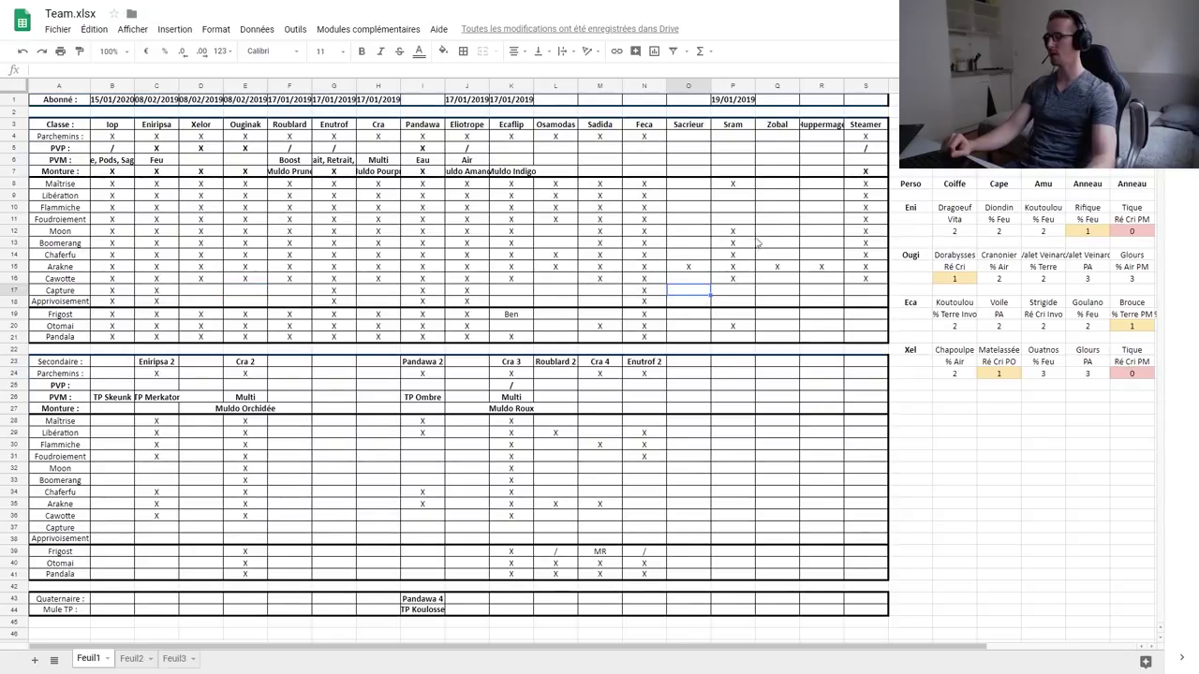
pyautogui.click(777, 232)
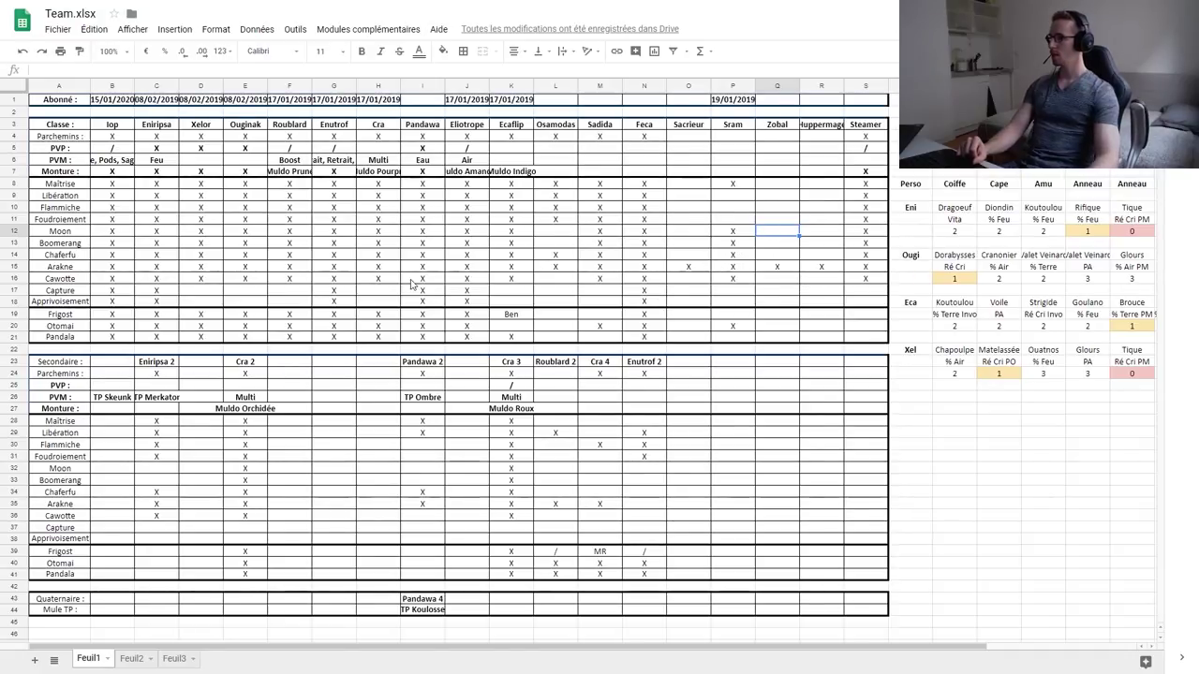
pyautogui.click(12, 267)
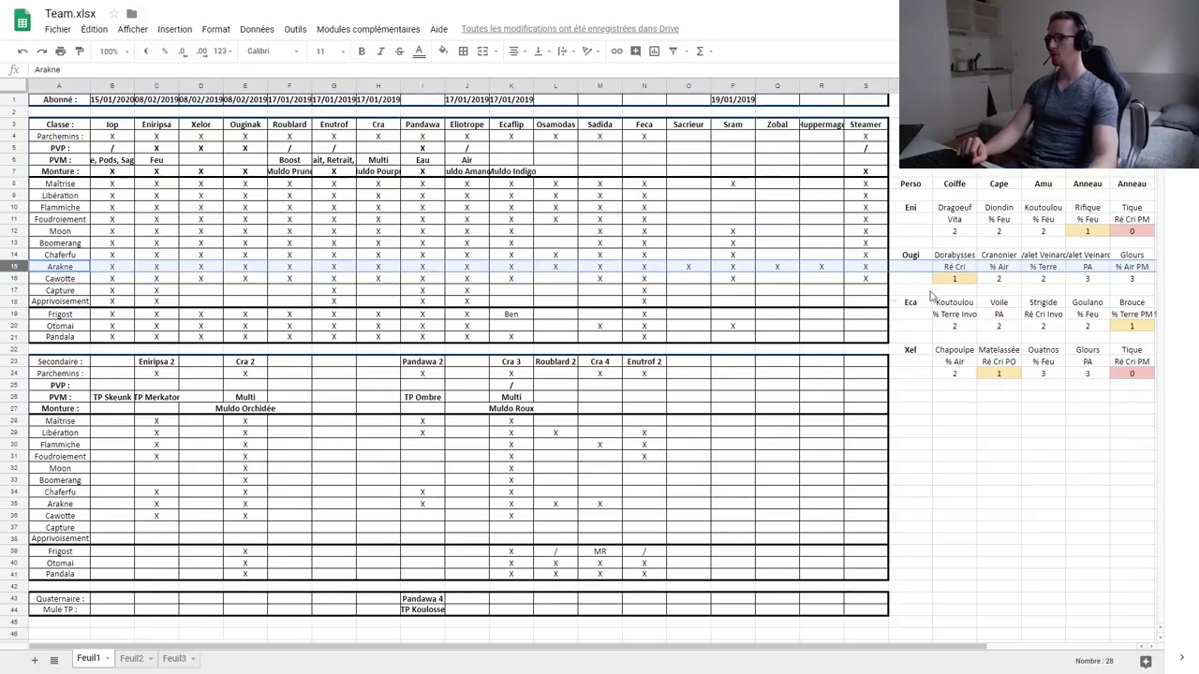
pyautogui.click(770, 292)
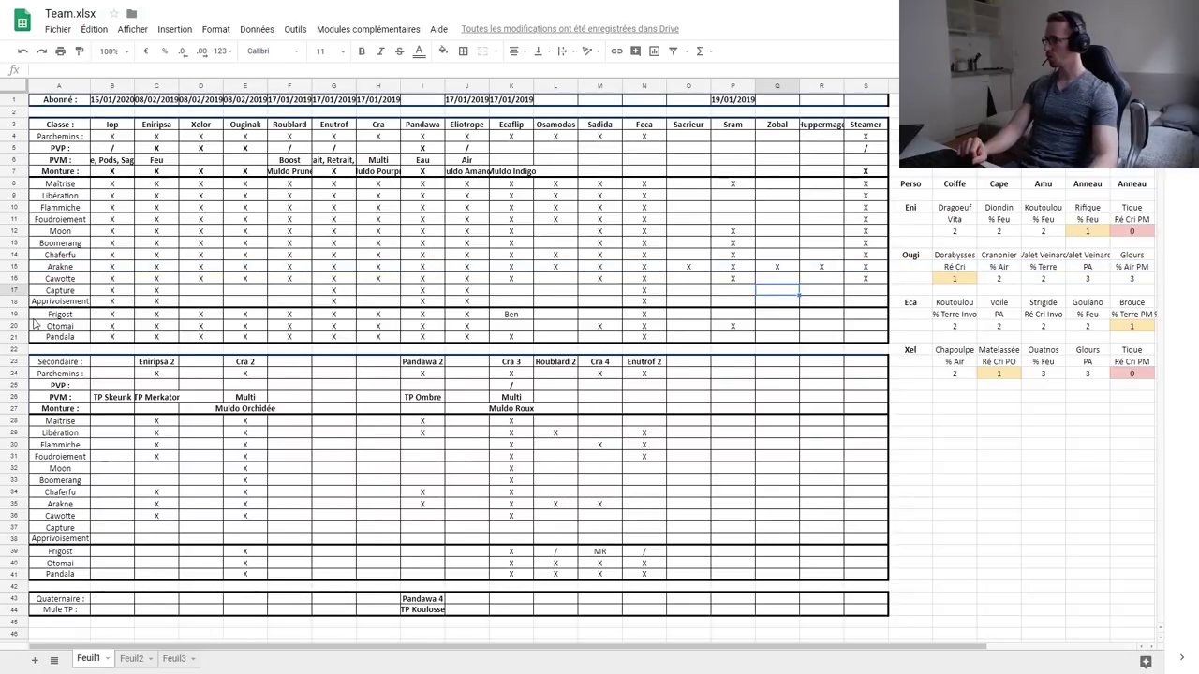
# - Go through the Frigost, Otomai and Pandala row labels and check the Frigost entries of the Iop and Ecaflip
pyautogui.click(76, 319)
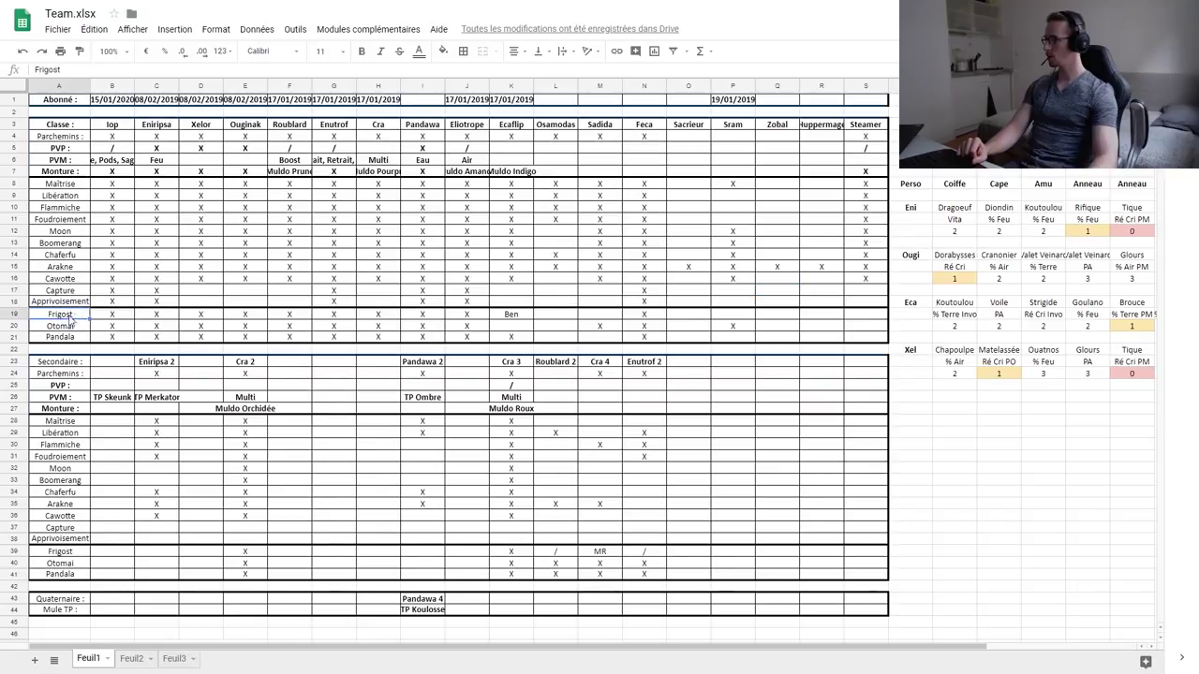
pyautogui.press('Down')
pyautogui.press('Down')
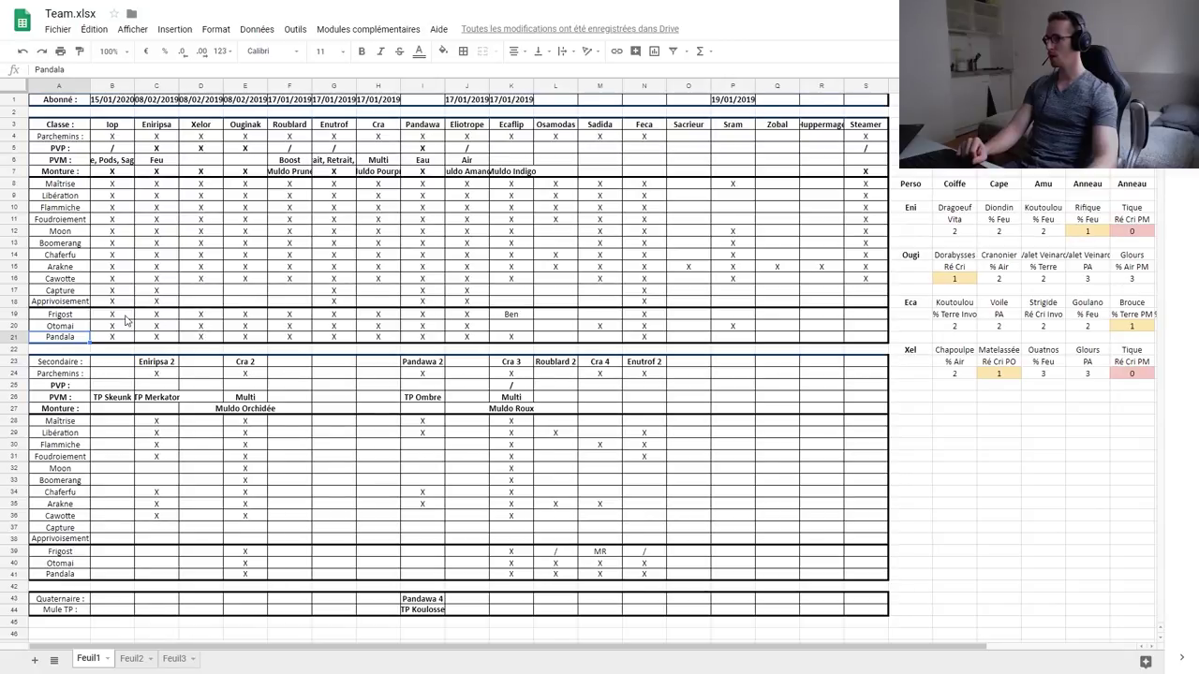
pyautogui.click(73, 304)
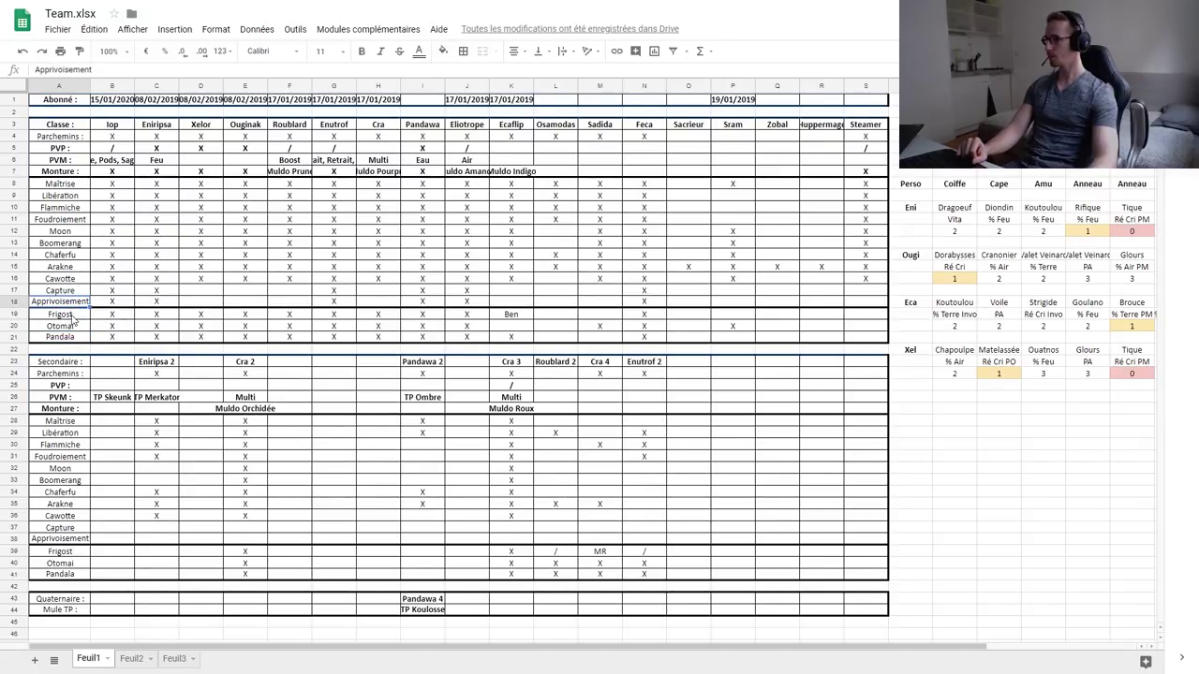
pyautogui.click(113, 317)
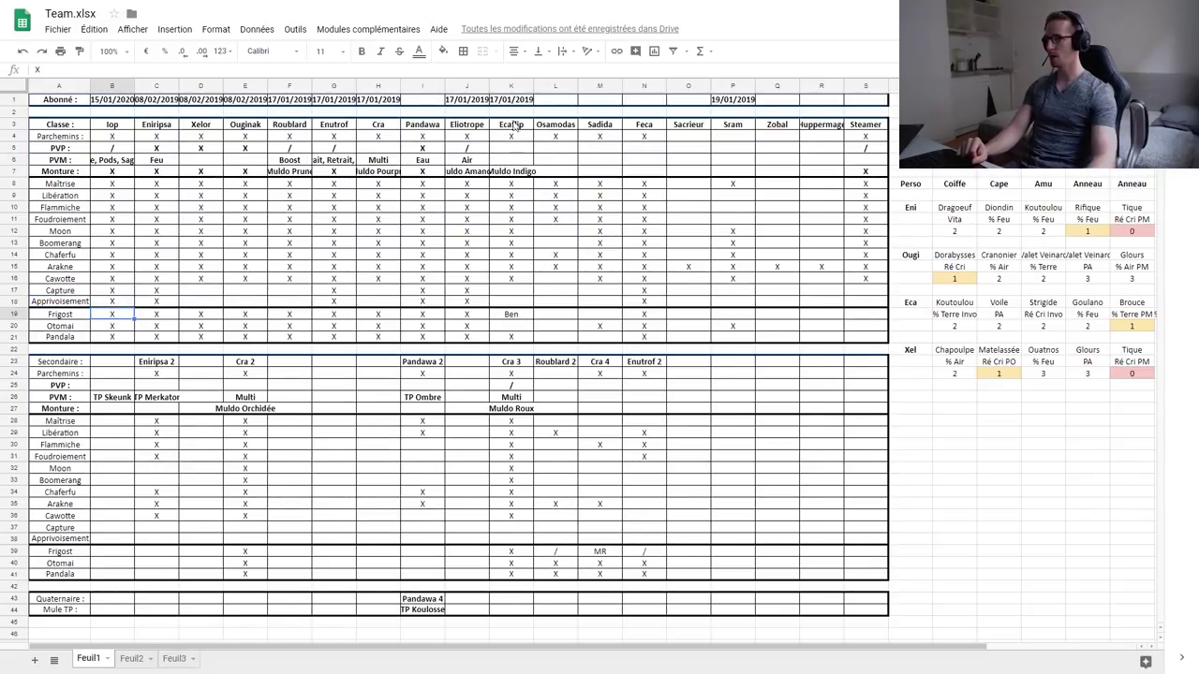
pyautogui.click(516, 315)
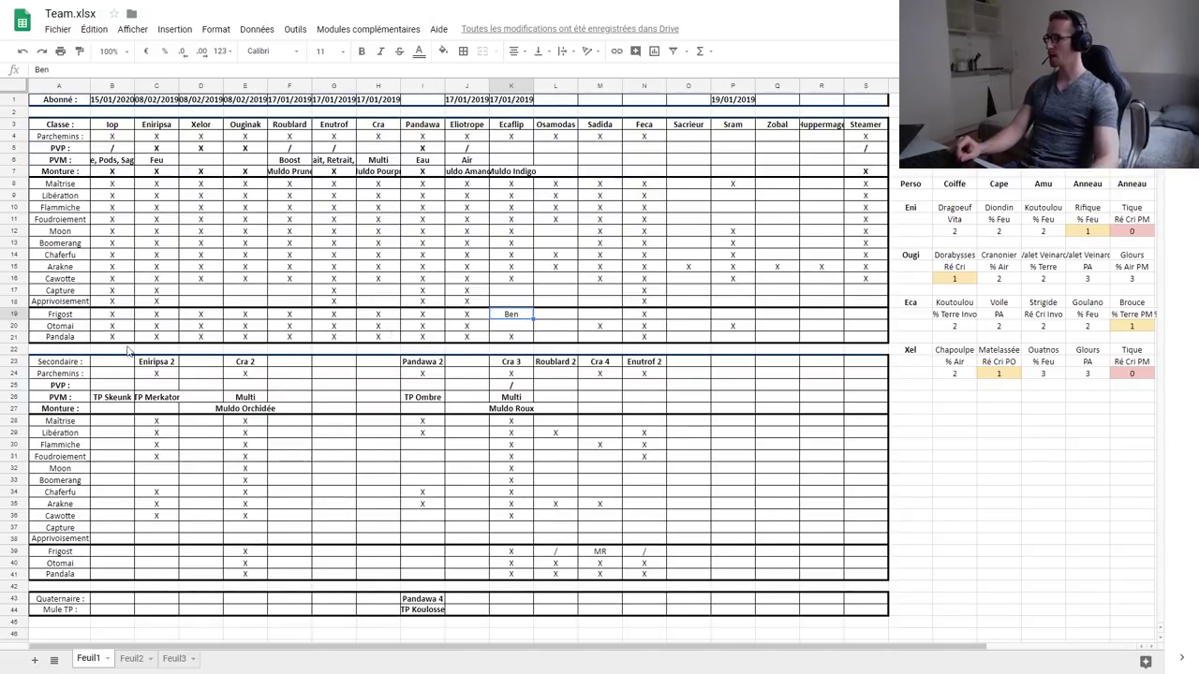
# - Check the Otomai row for the Ecaflip and Osamodas and the Pandala row for the Enutrof
pyautogui.click(72, 324)
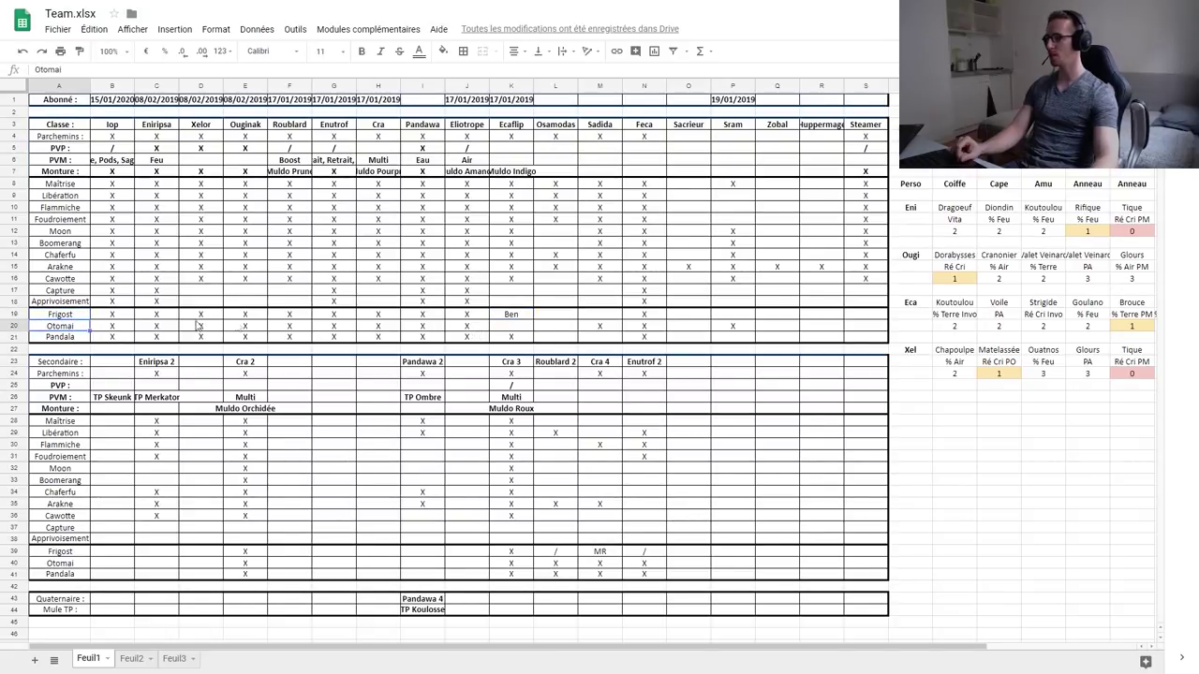
pyautogui.click(520, 328)
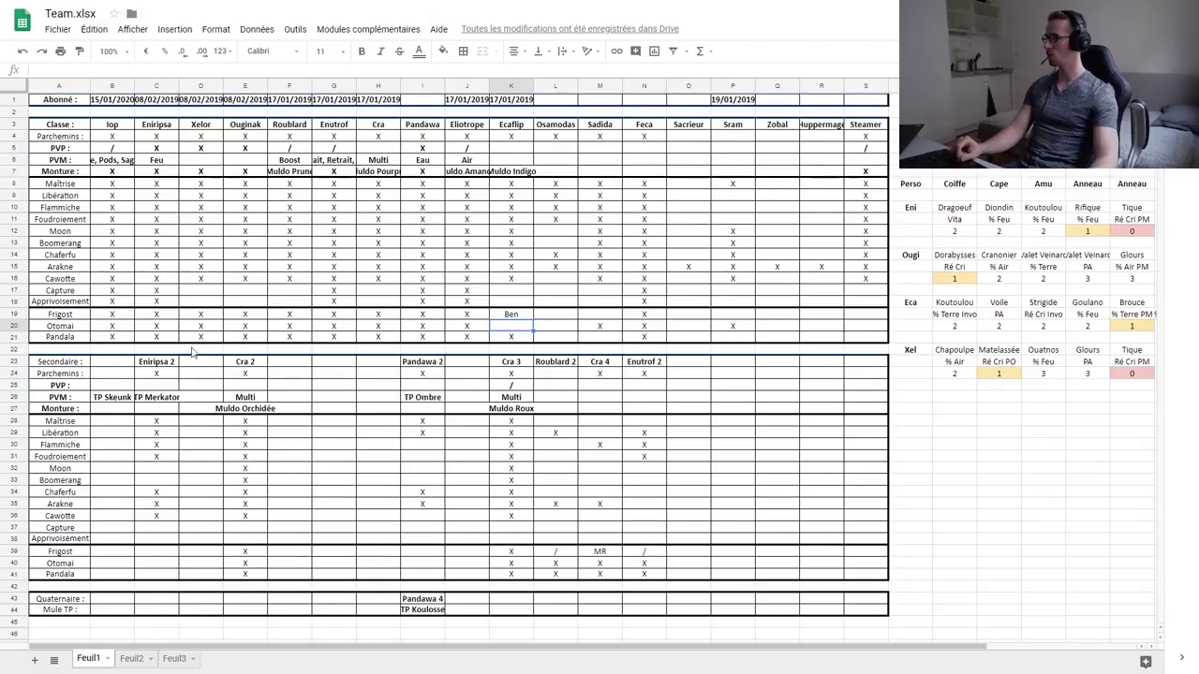
pyautogui.click(562, 329)
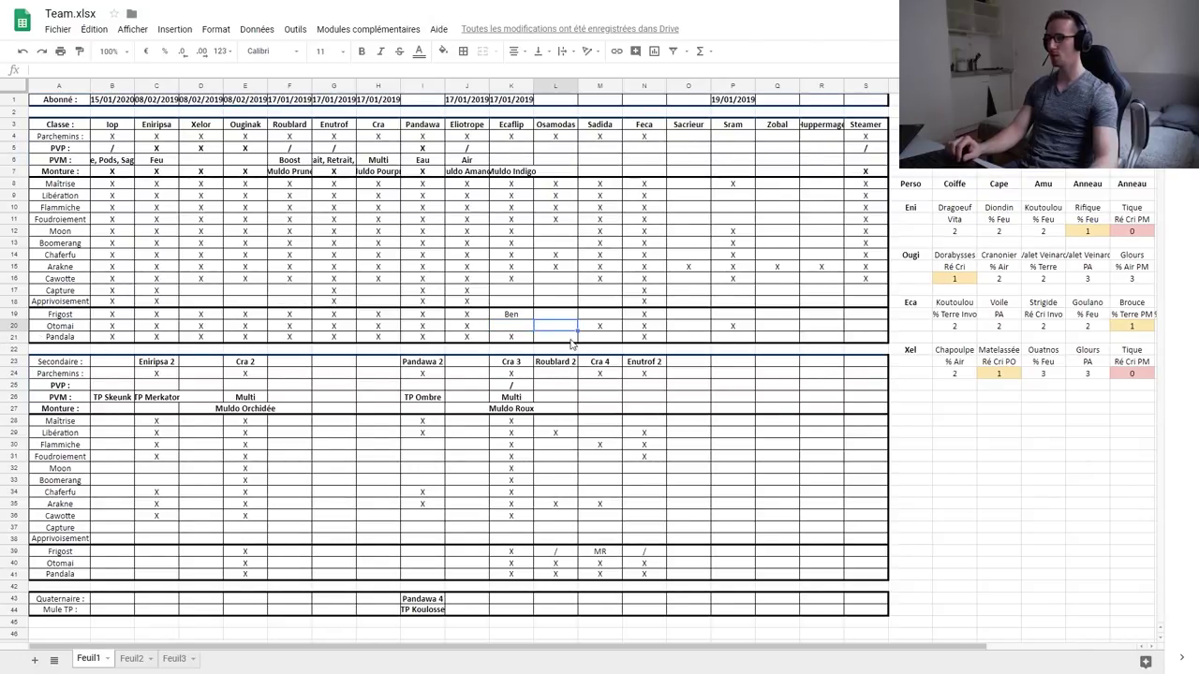
pyautogui.click(332, 337)
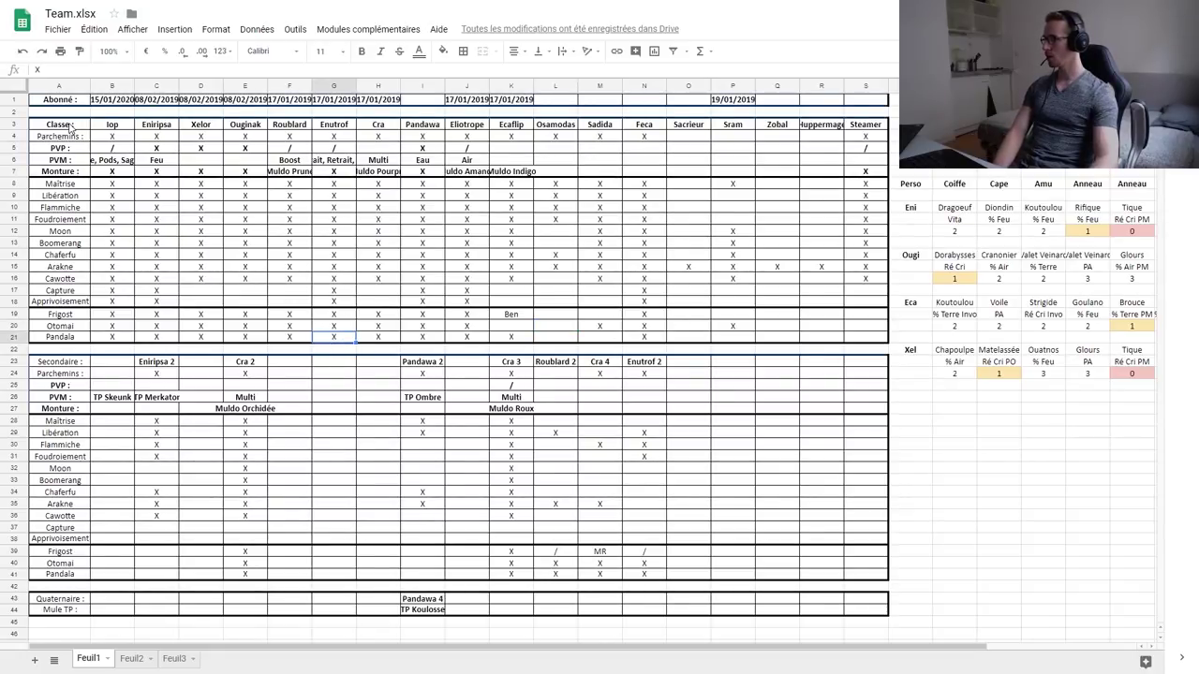
# - Review the full main class table and the TP Skeunk, TP Merkator, TP Ombre and TP Koulosse entries below it
pyautogui.moveTo(70, 127); pyautogui.dragTo(867, 337)
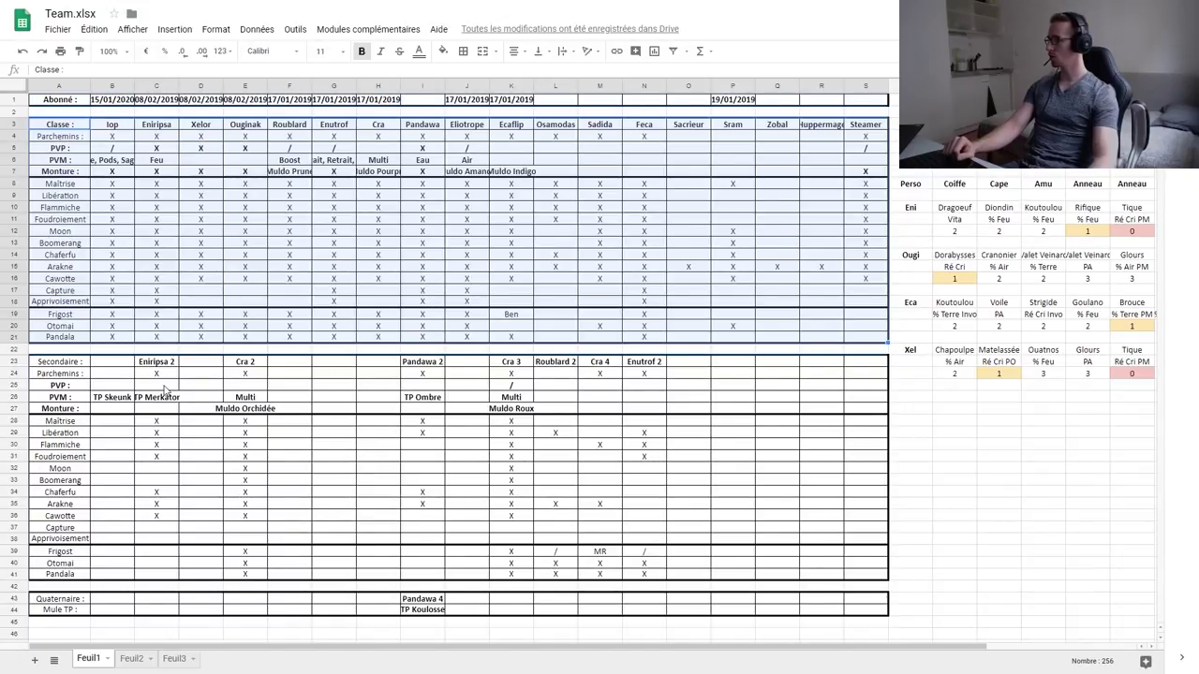
pyautogui.click(61, 362)
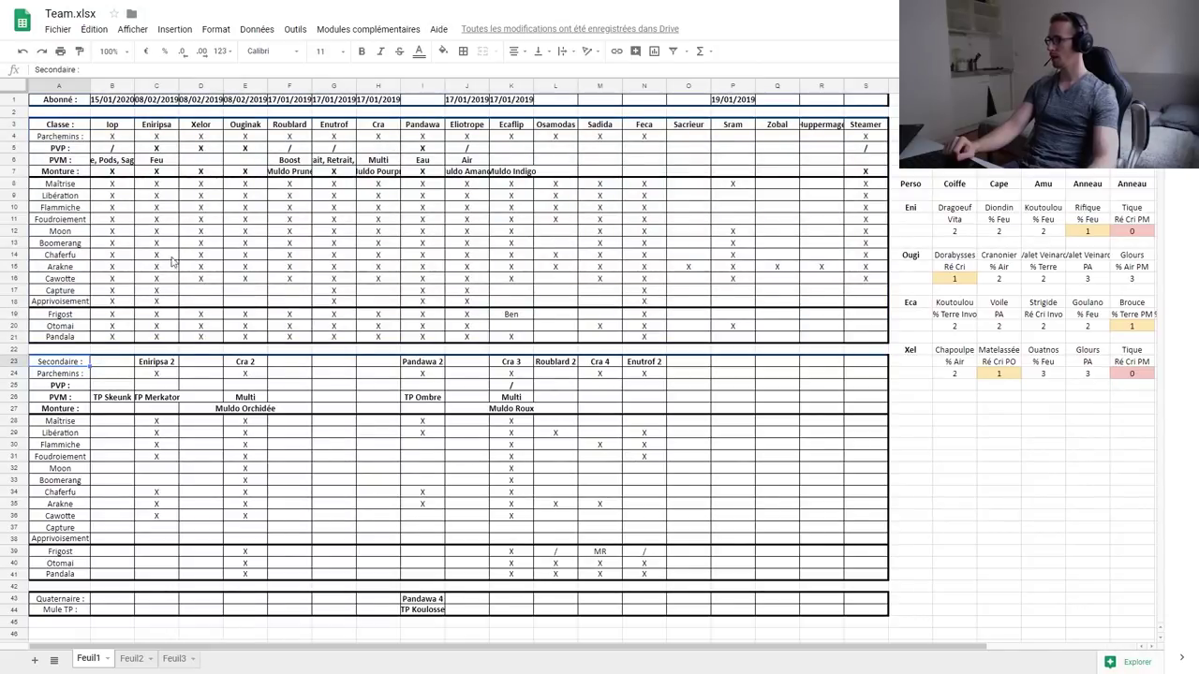
pyautogui.click(110, 397)
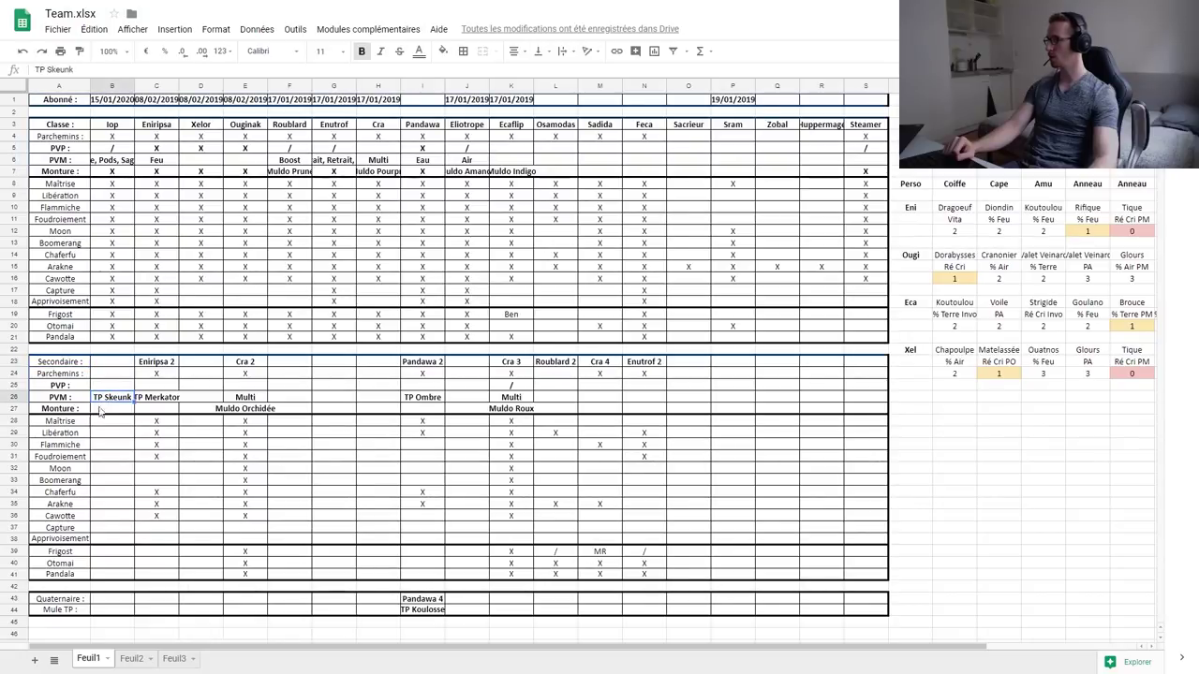
pyautogui.click(166, 399)
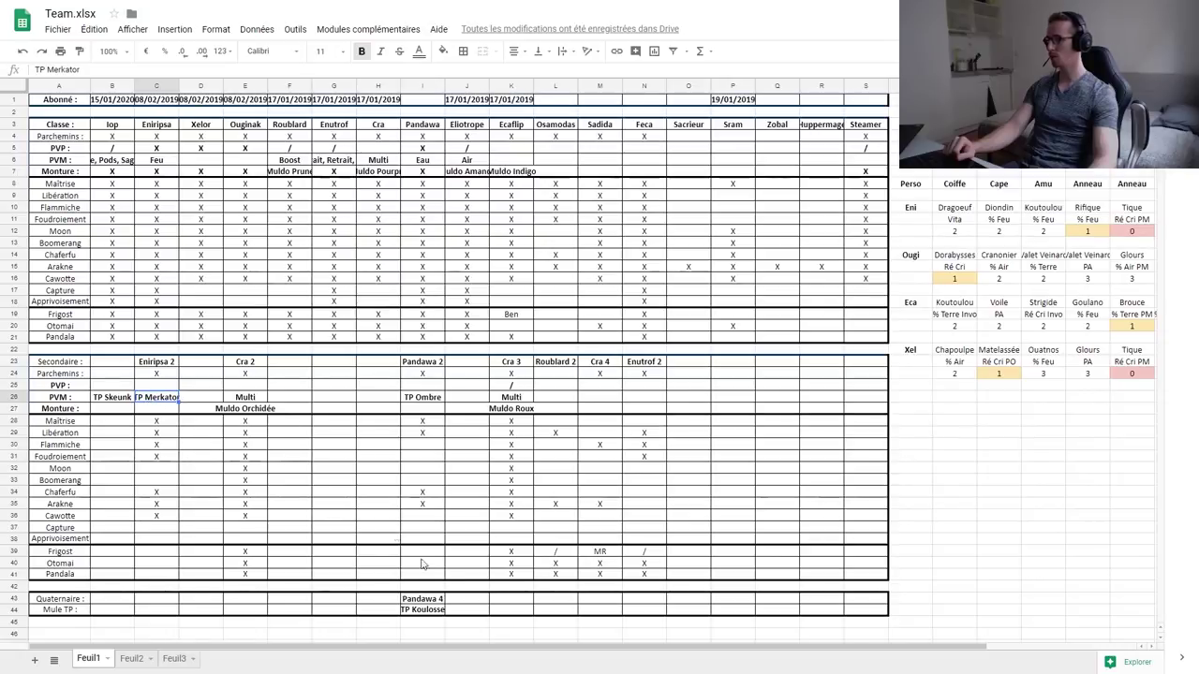
pyautogui.click(420, 399)
pyautogui.click(424, 610)
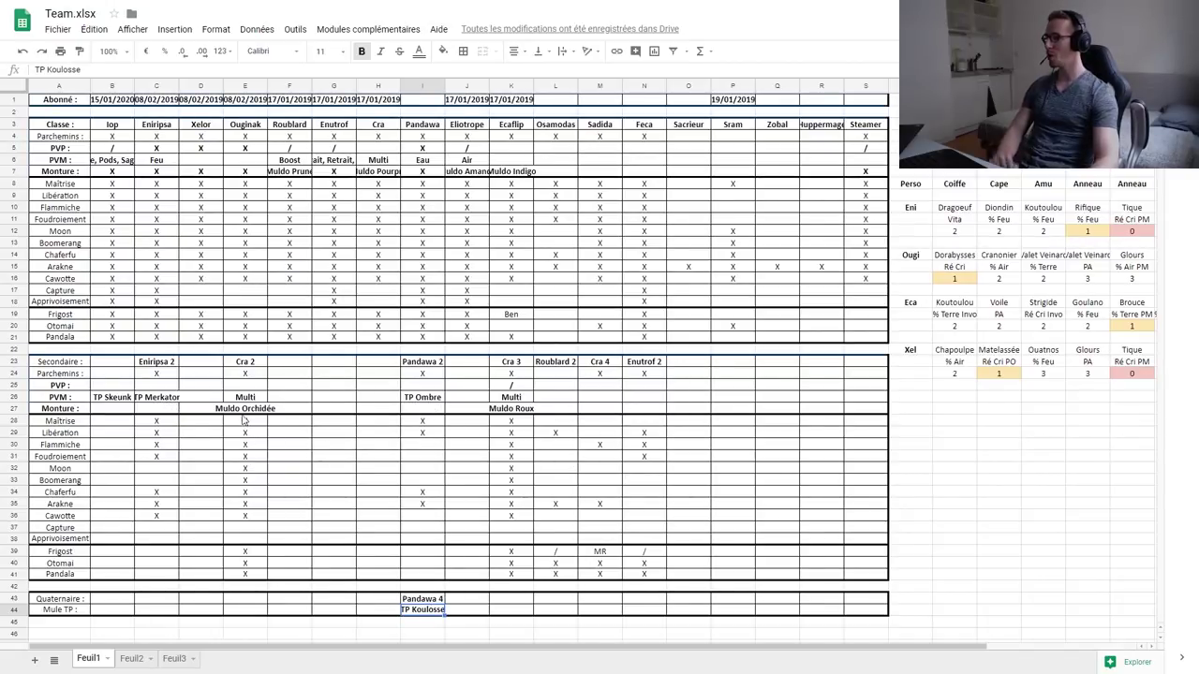
pyautogui.click(161, 401)
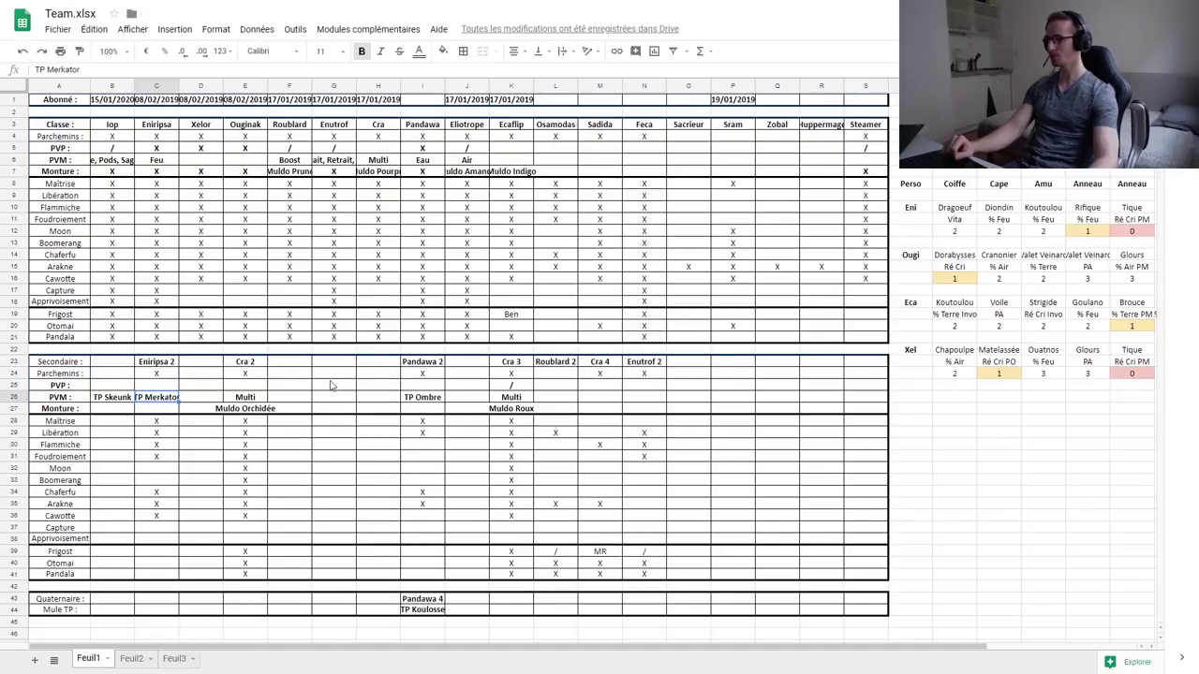
# - Check the PVM entries of Cra 2 and Cra 3 and the Cra 4 column in the secondary table
pyautogui.click(249, 398)
pyautogui.click(516, 400)
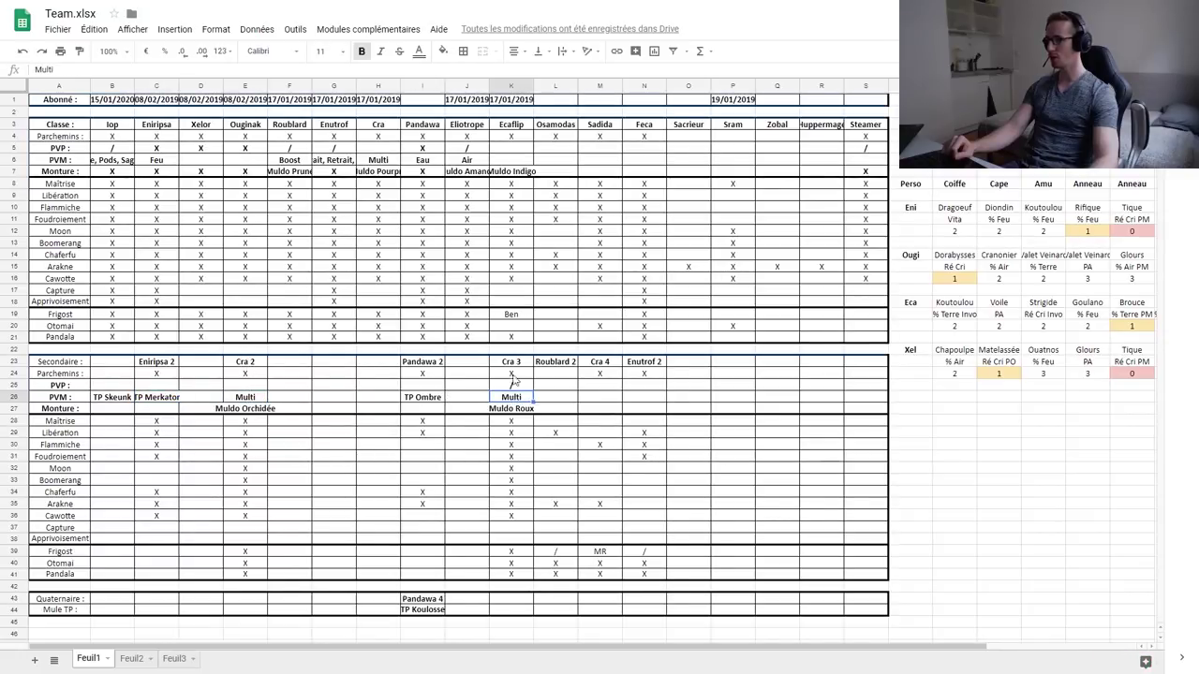
pyautogui.click(605, 366)
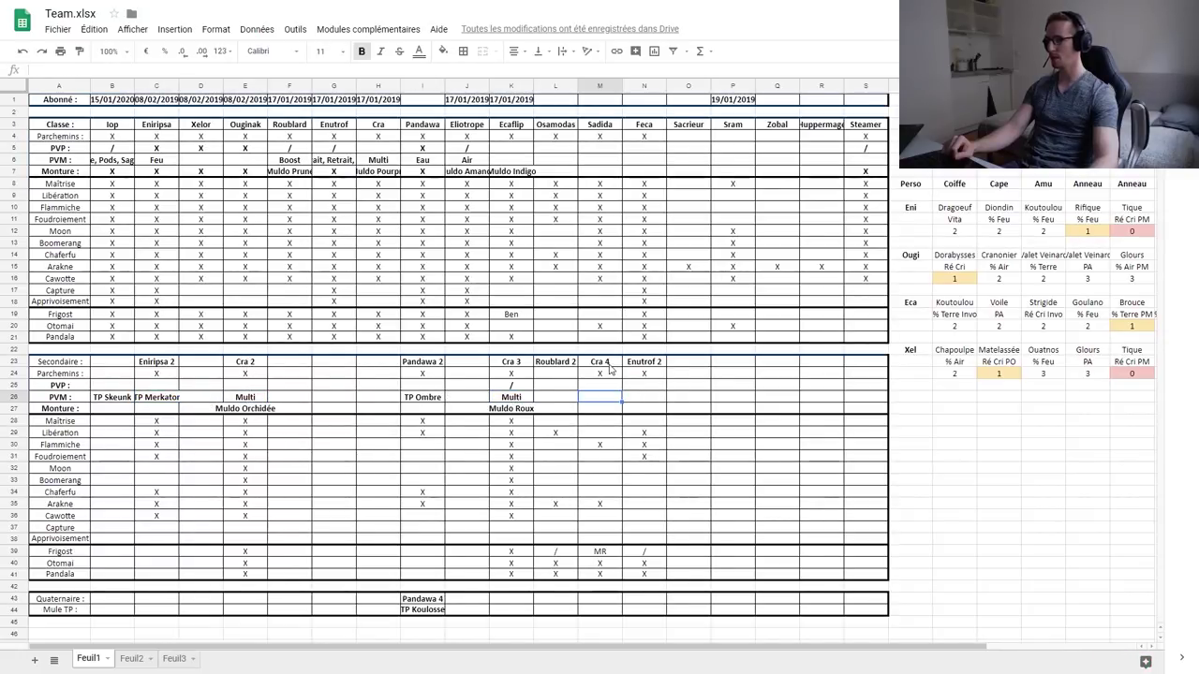
pyautogui.moveTo(605, 366); pyautogui.dragTo(610, 413)
pyautogui.click(604, 367)
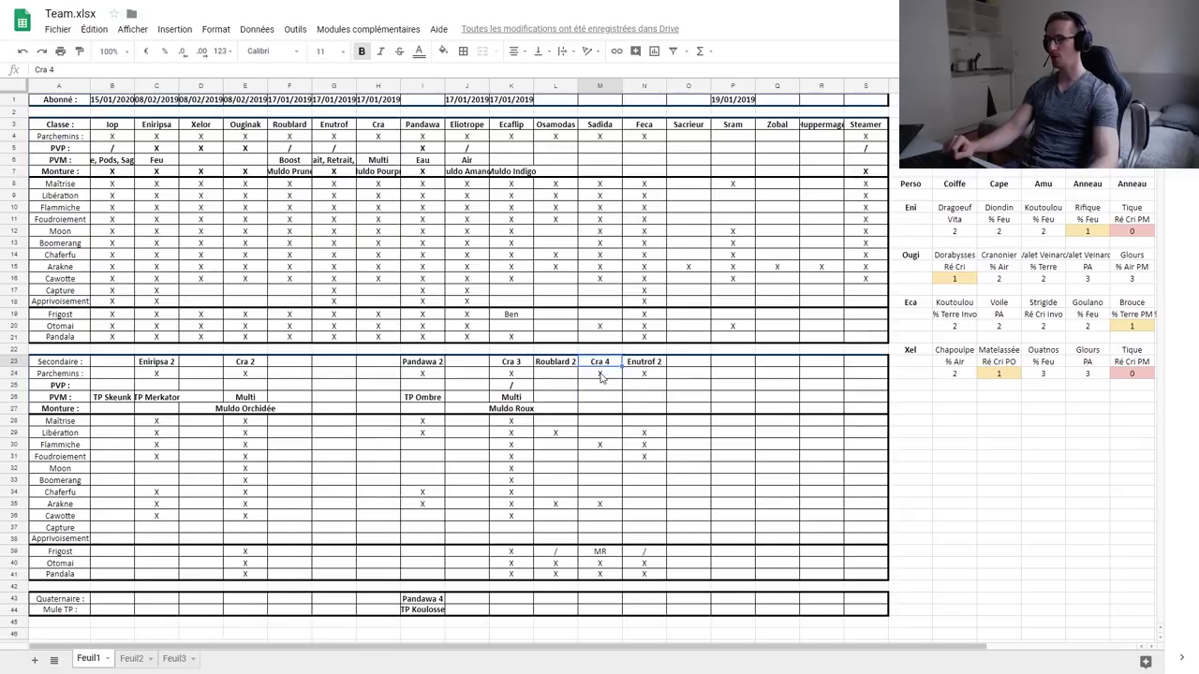
pyautogui.click(727, 410)
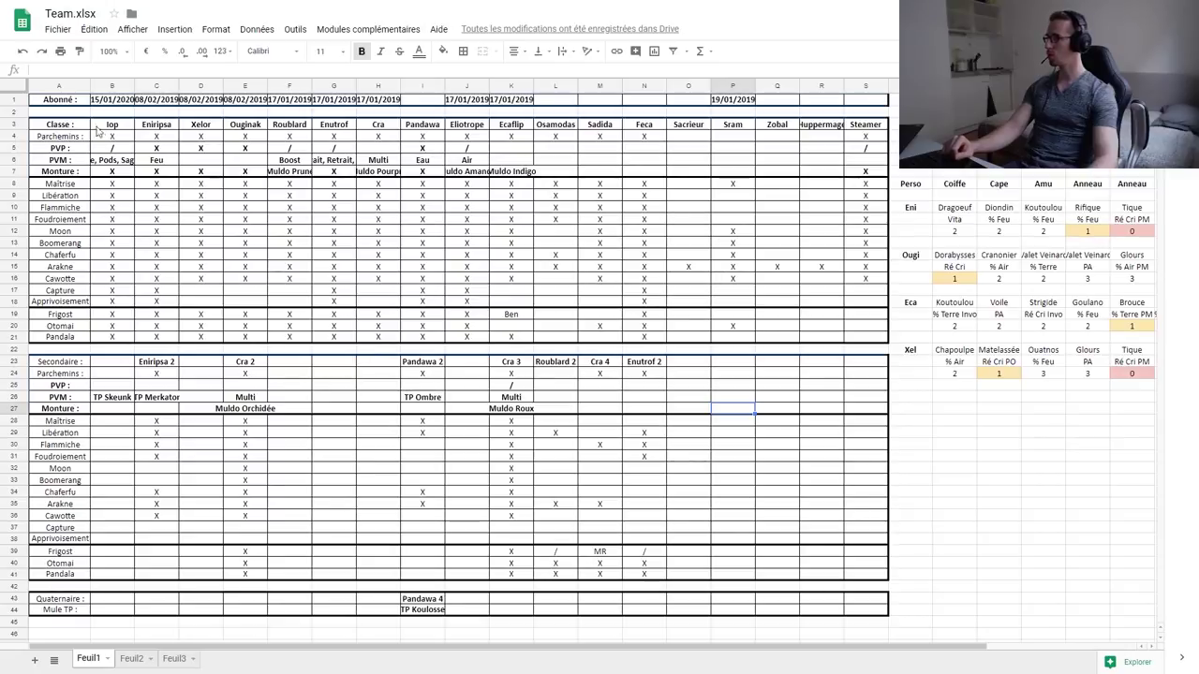
pyautogui.click(839, 493)
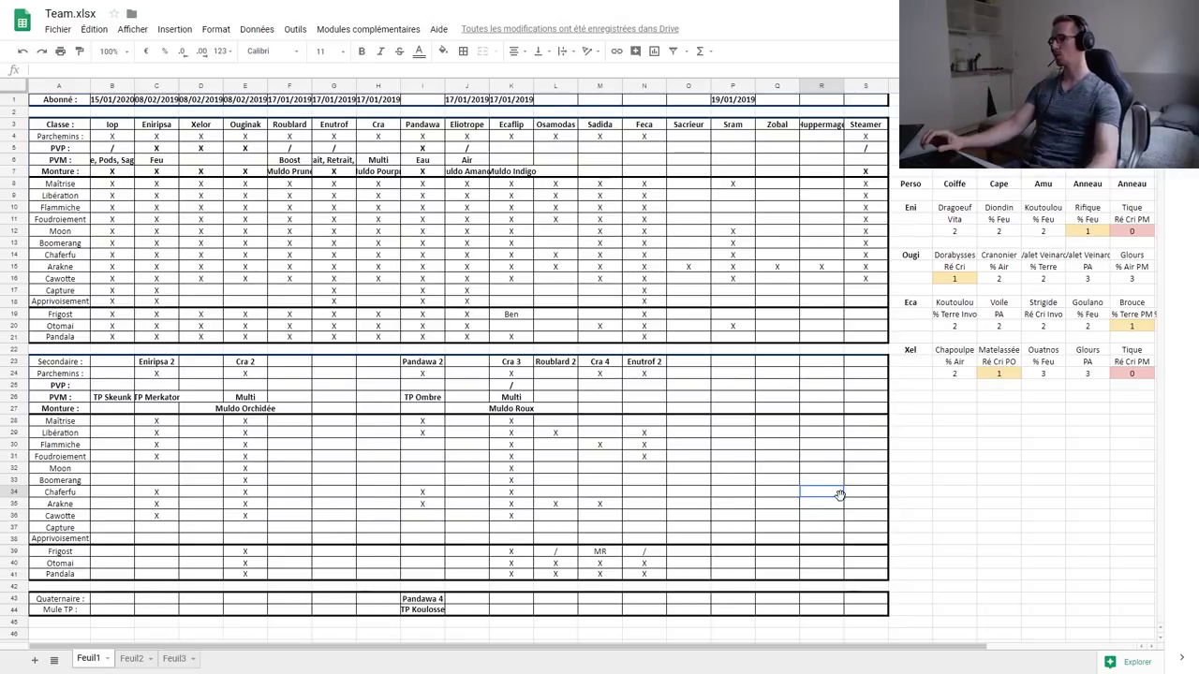
pyautogui.click(556, 290)
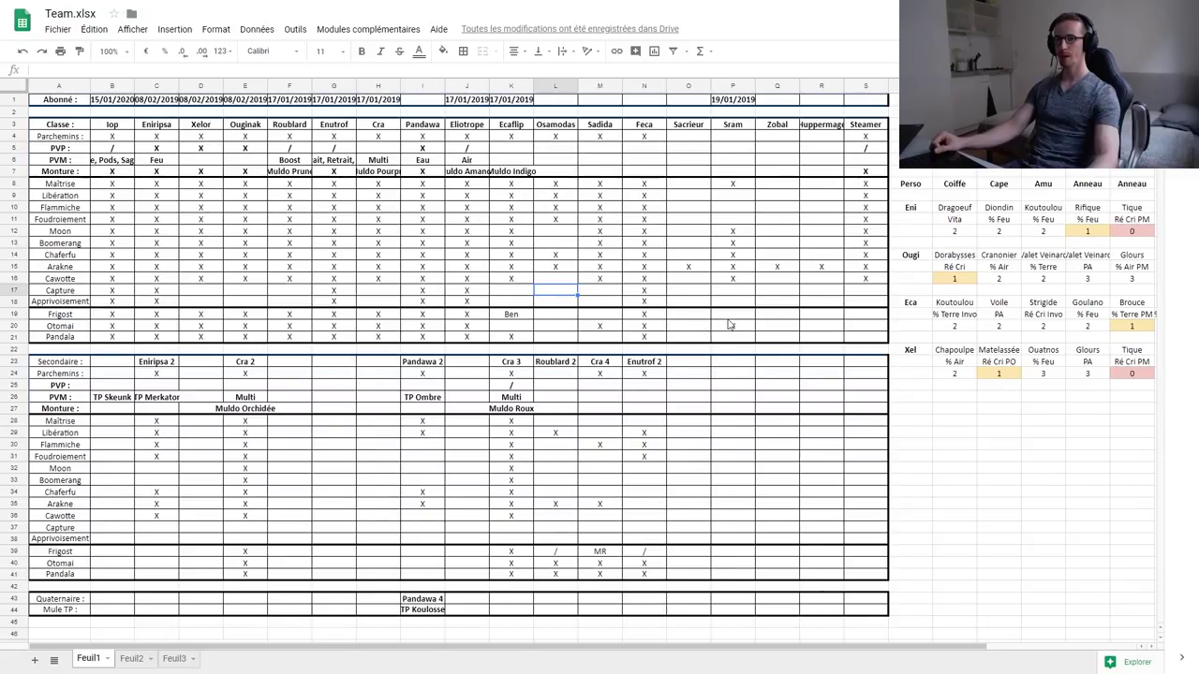
pyautogui.click(1003, 495)
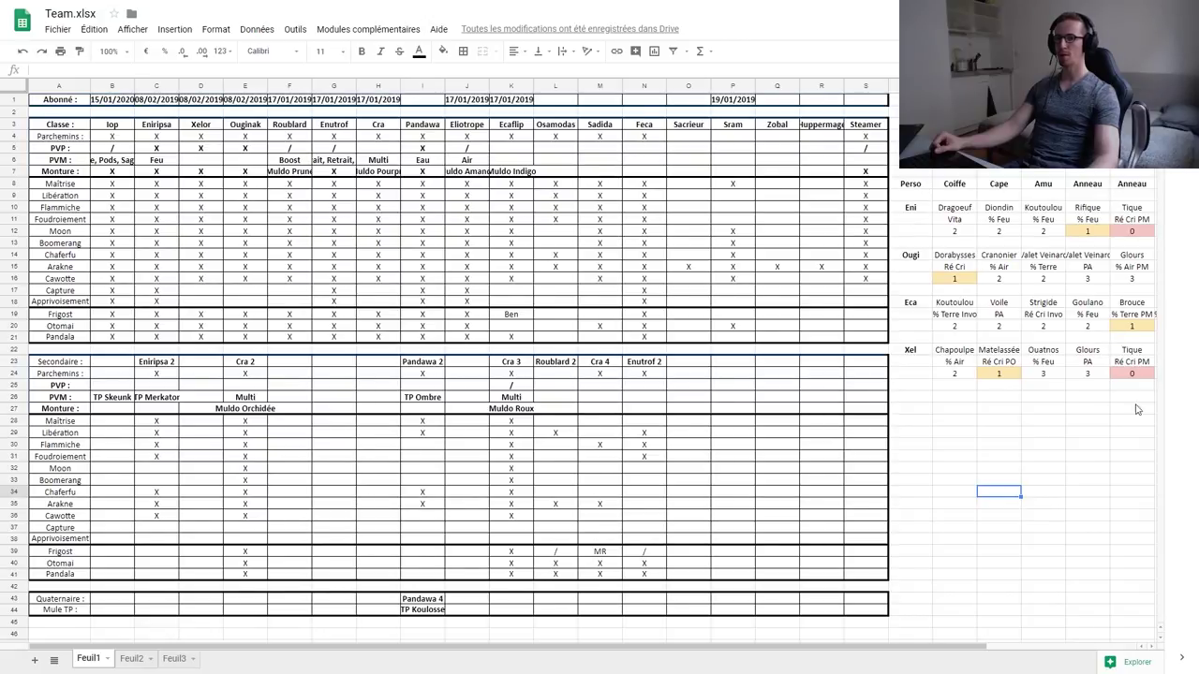
pyautogui.click(999, 458)
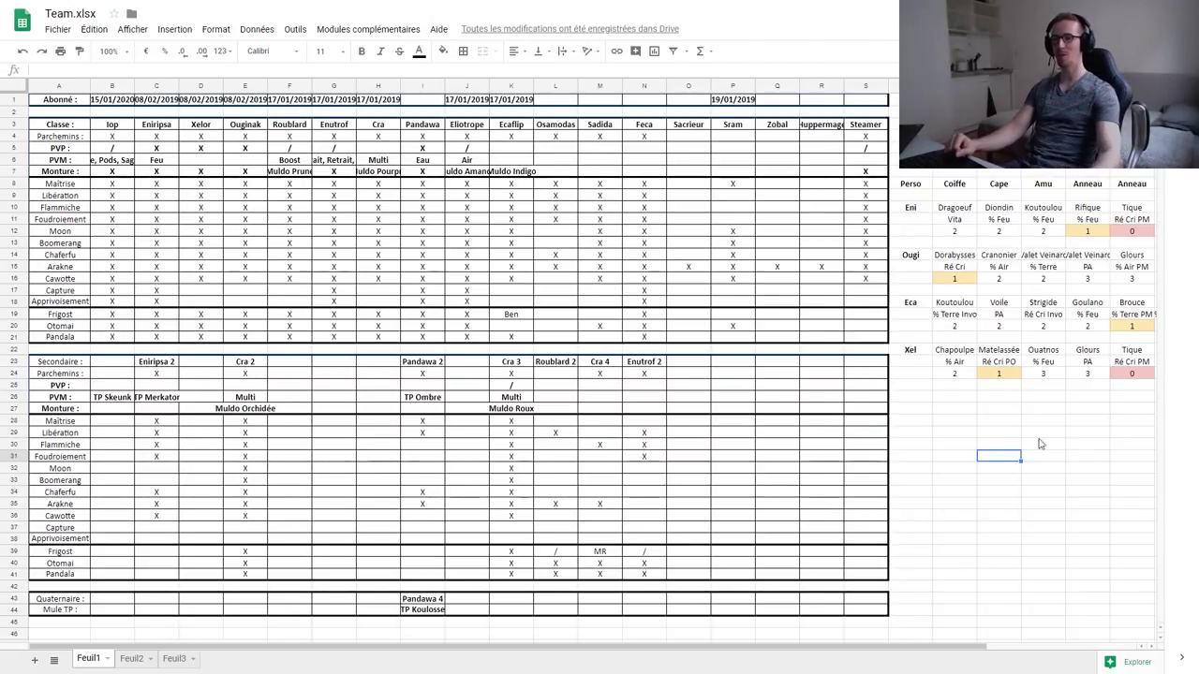
# - Go through the equipment table's Coiffe, Cape and Amu headings and its Eni, Ougi, Eca and Xel characters
pyautogui.click(954, 184)
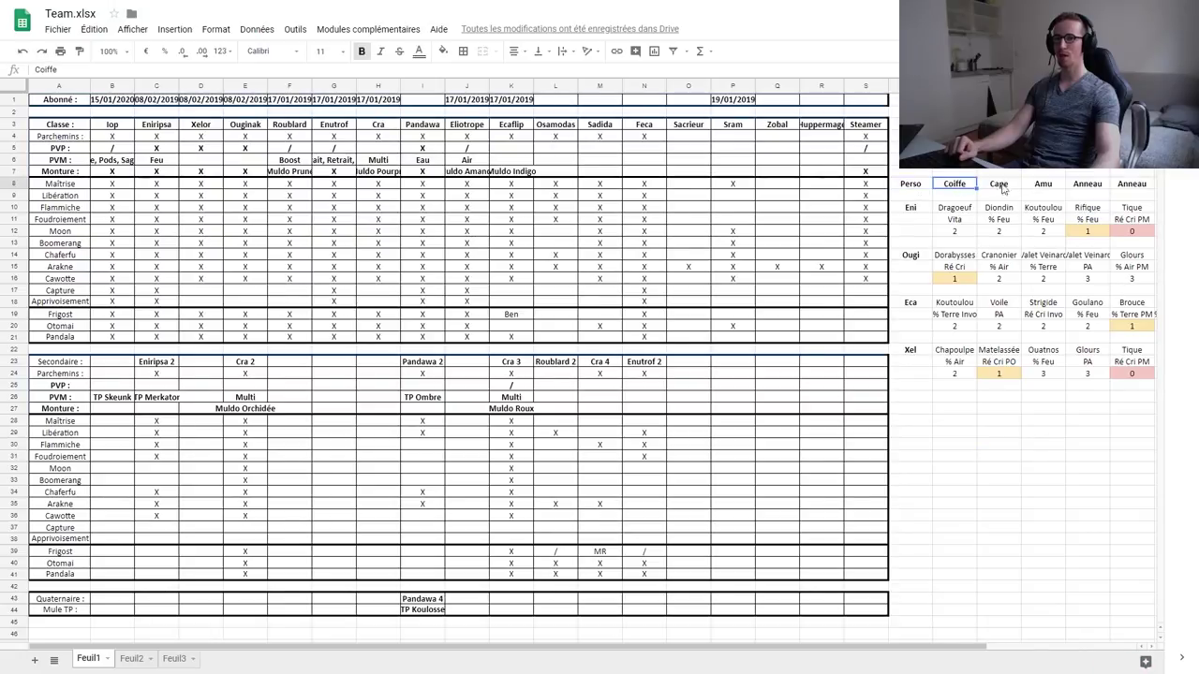
pyautogui.click(1001, 187)
pyautogui.click(1043, 186)
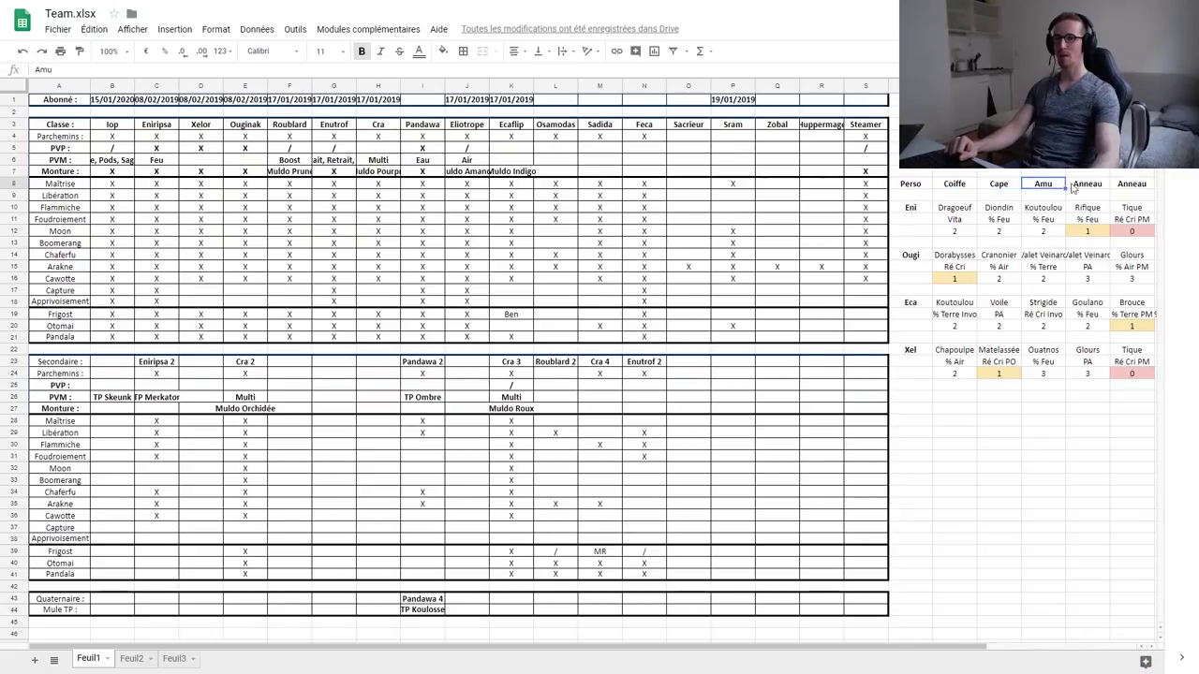
pyautogui.click(908, 208)
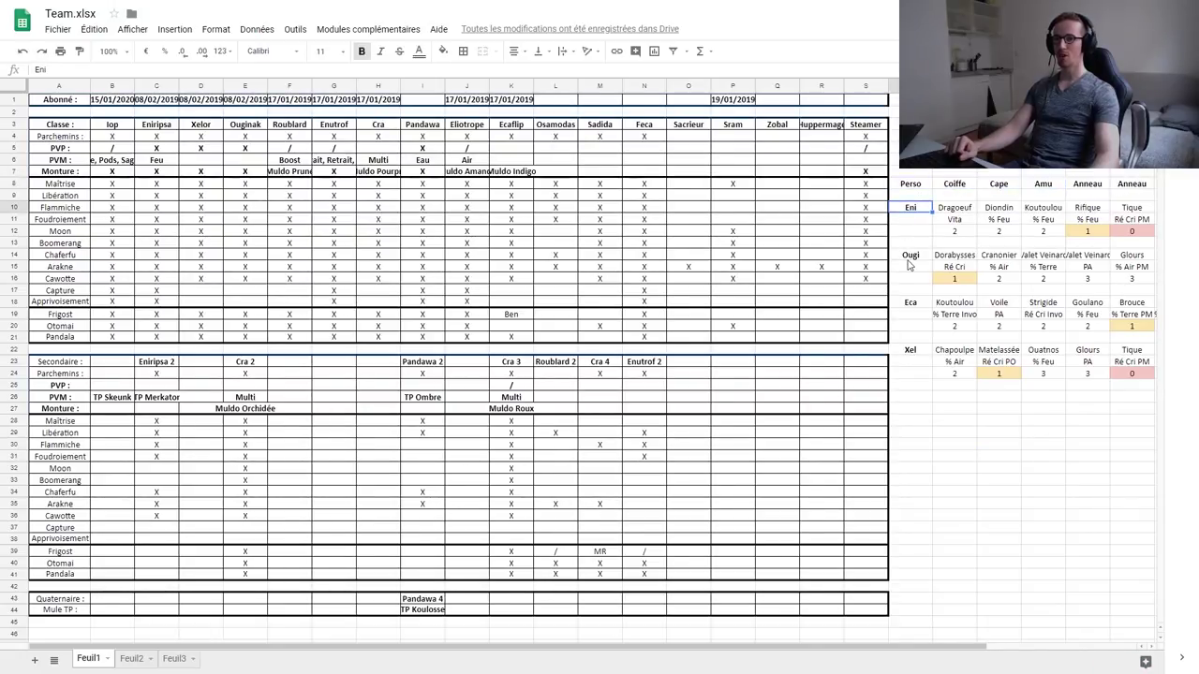
pyautogui.click(910, 255)
pyautogui.click(910, 301)
pyautogui.click(914, 339)
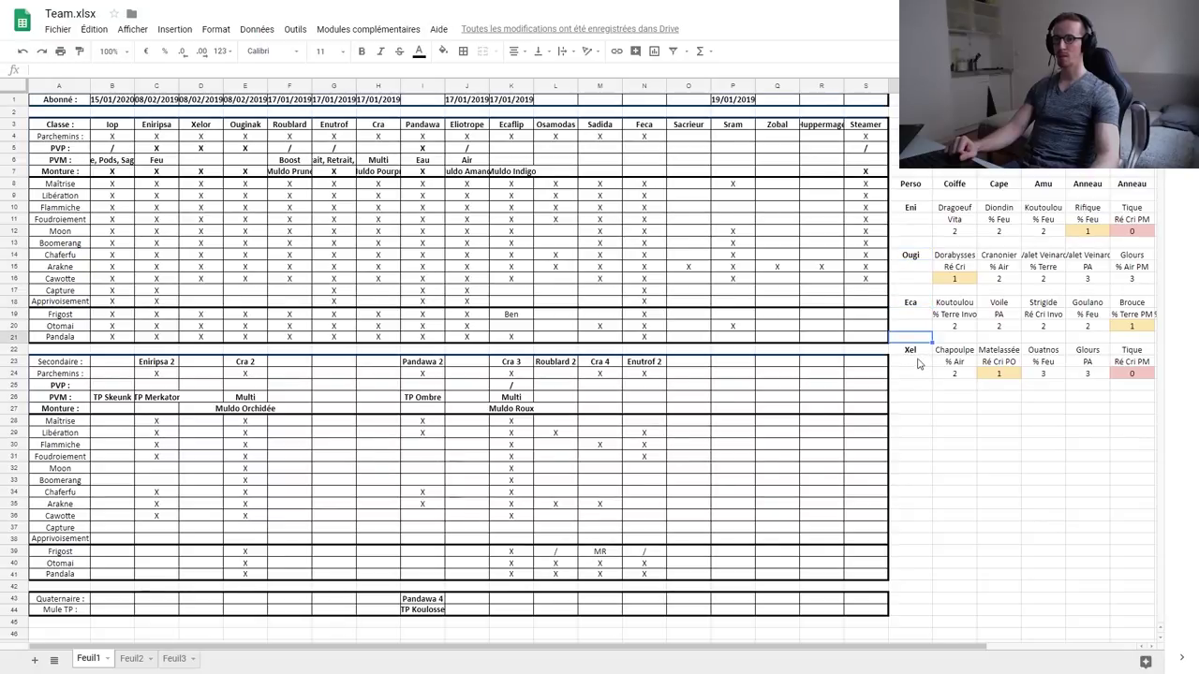
pyautogui.click(915, 354)
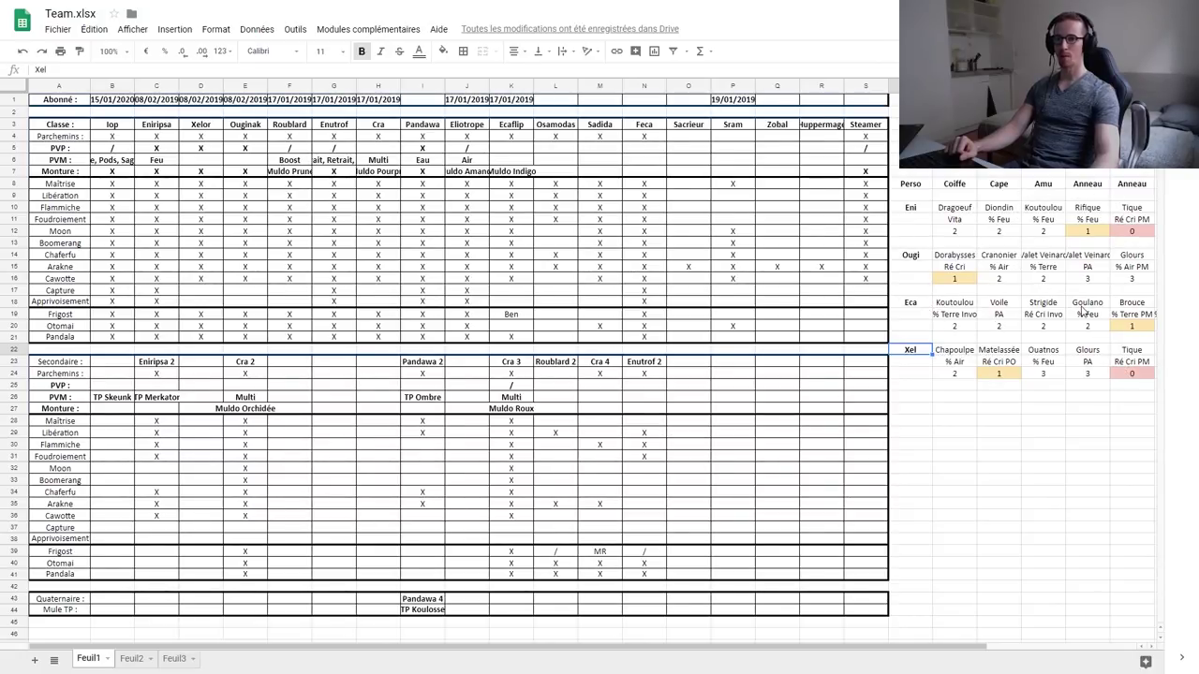
# - Check the Eca's Goulano ring and the numbers under the Xel's Tique, Matelassée, Chapoulpe and Ouatnos items
pyautogui.moveTo(1101, 307); pyautogui.dragTo(1093, 328)
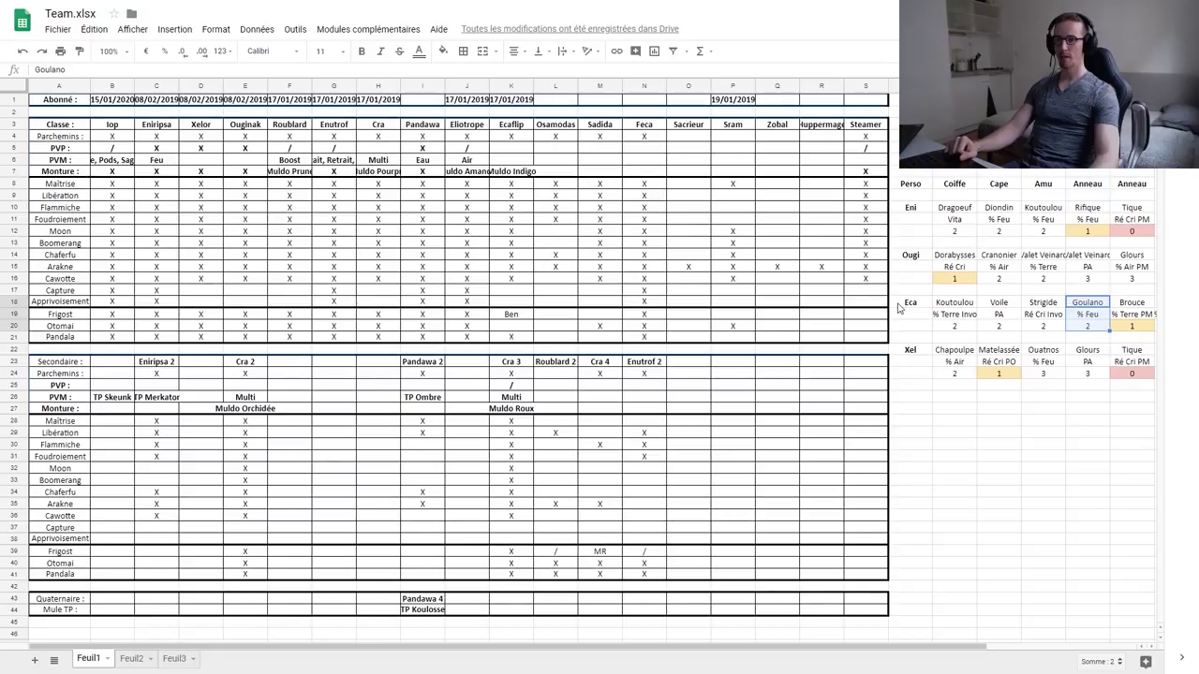
pyautogui.click(1090, 329)
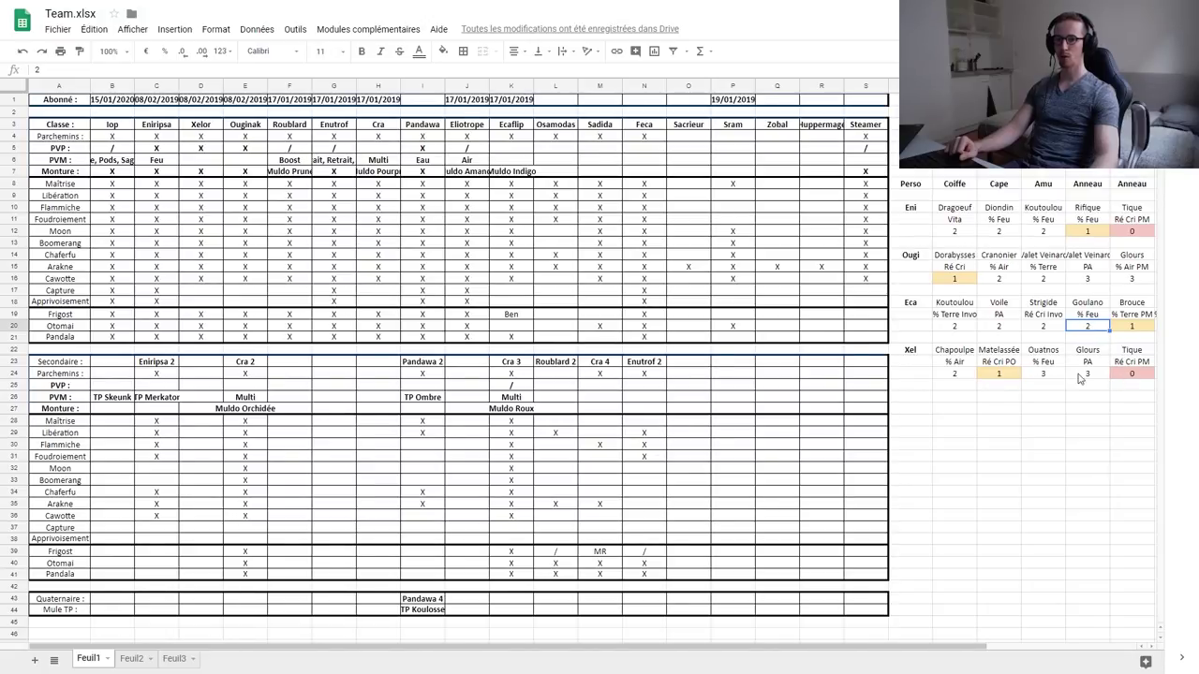
pyautogui.click(1114, 377)
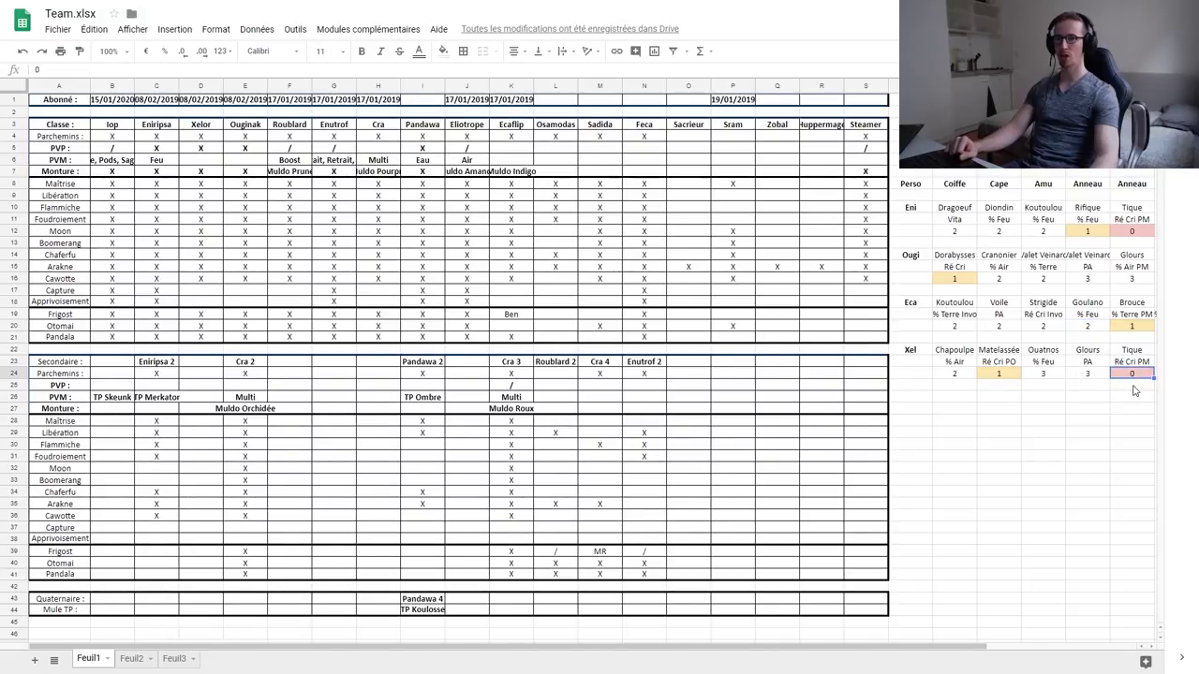
pyautogui.click(998, 374)
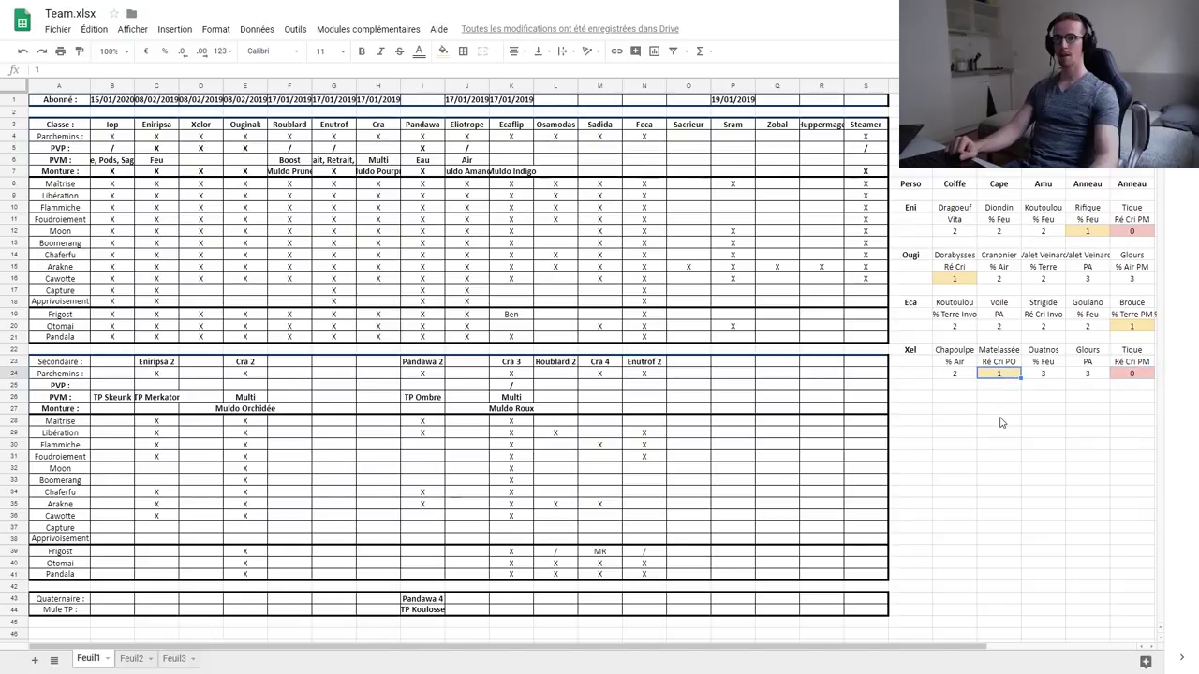
pyautogui.click(957, 377)
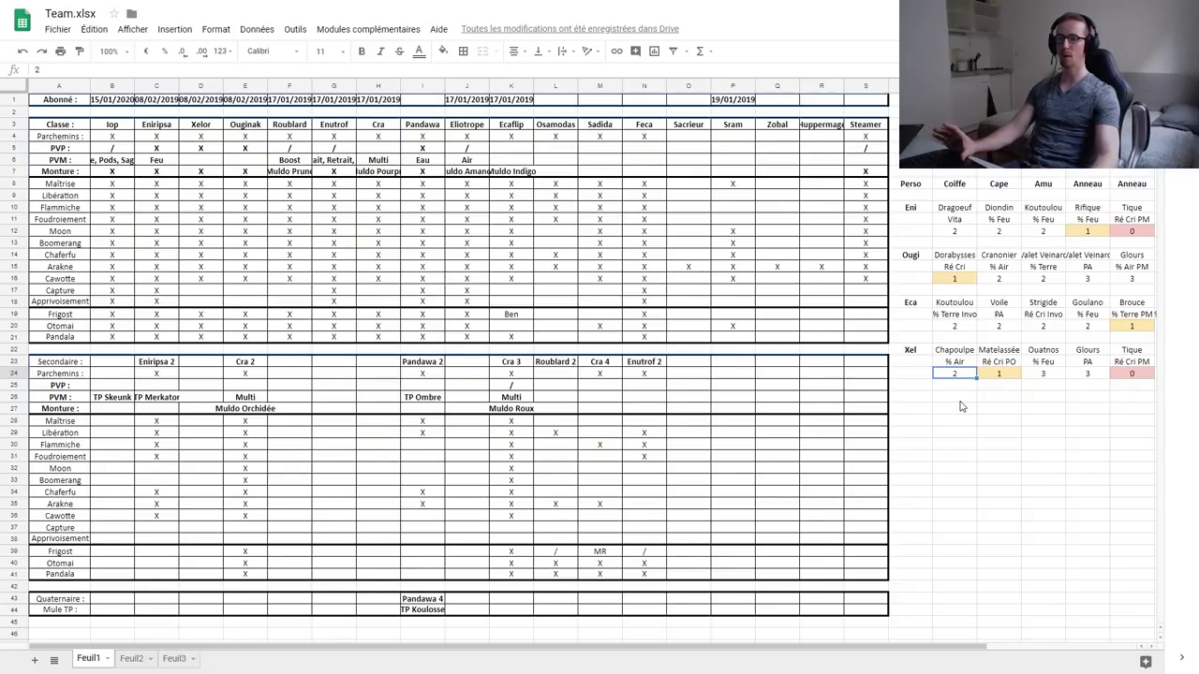
pyautogui.click(1050, 376)
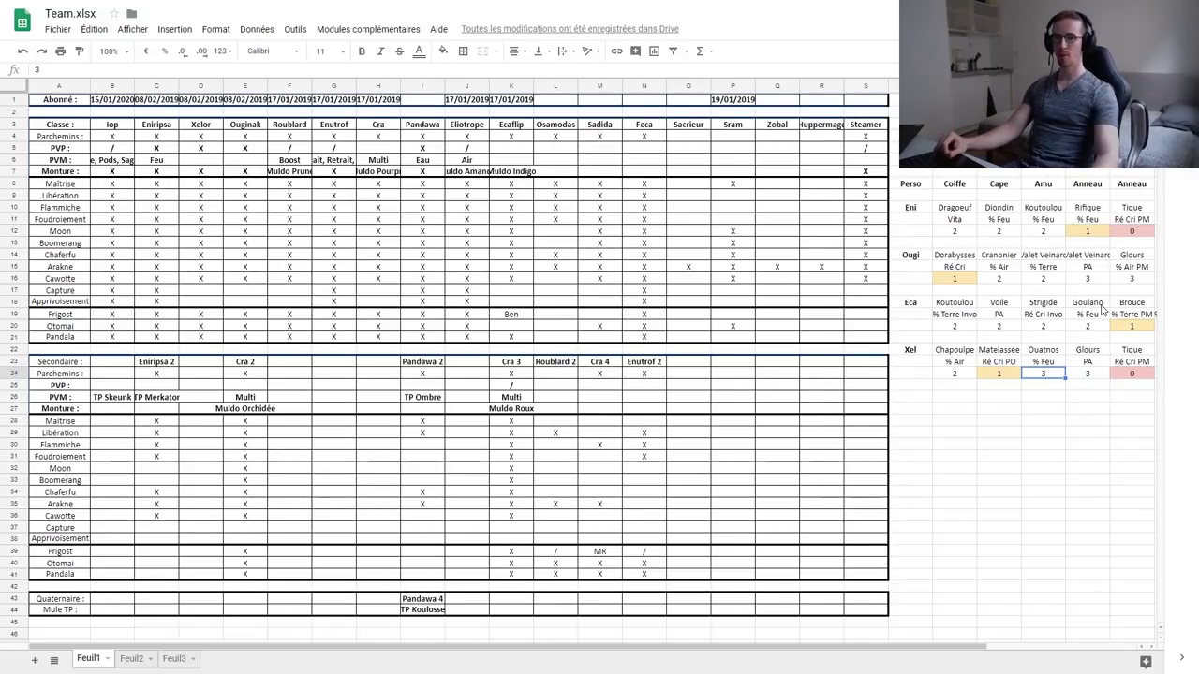
# - Examine the Eca's Goulano ring entry and the Xel's Matelassée cape entry as whole blocks
pyautogui.moveTo(1102, 310); pyautogui.dragTo(1091, 321)
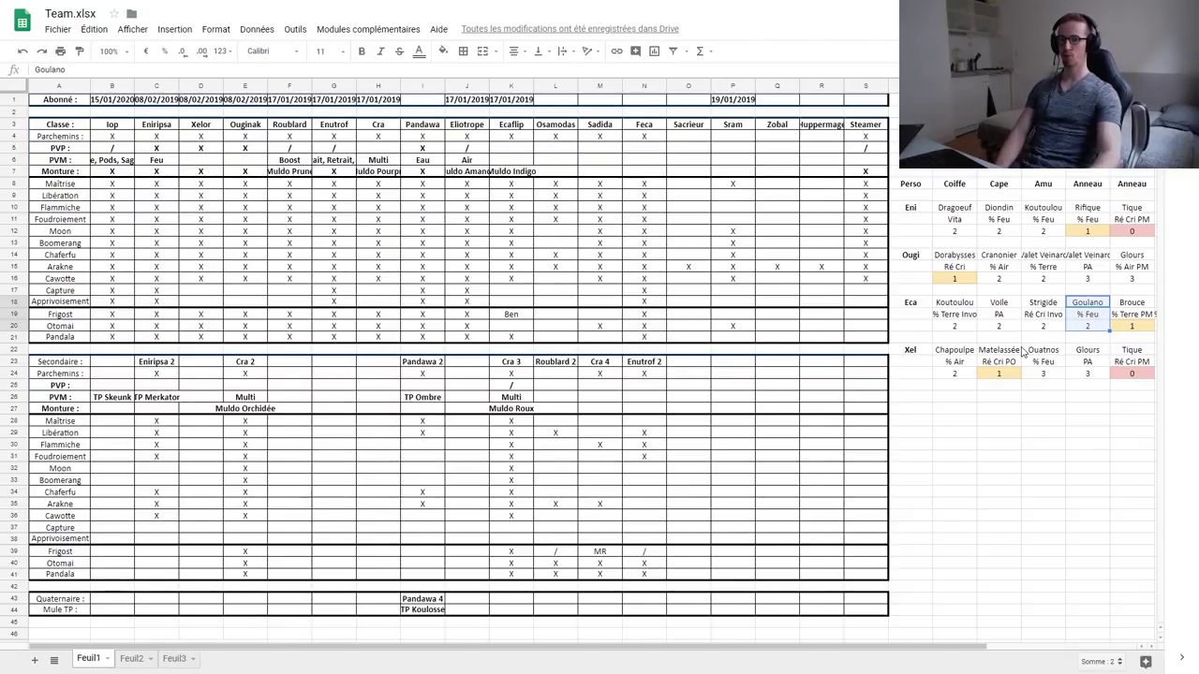
pyautogui.click(1004, 410)
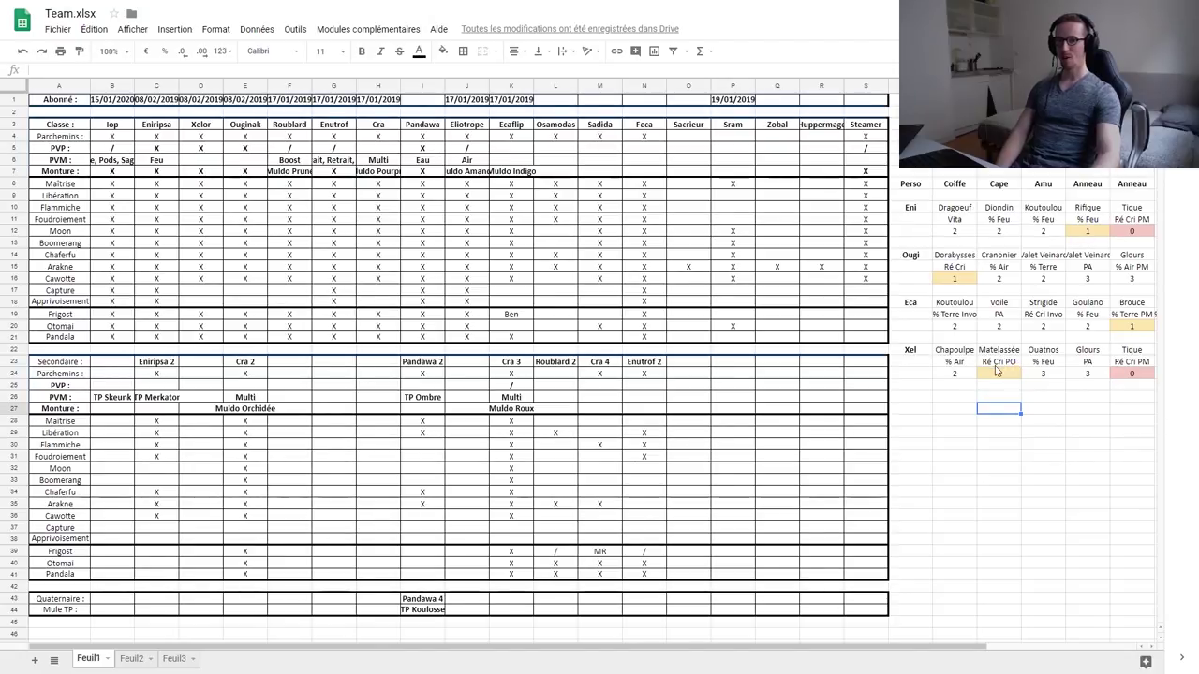
pyautogui.moveTo(1007, 354); pyautogui.dragTo(1008, 378)
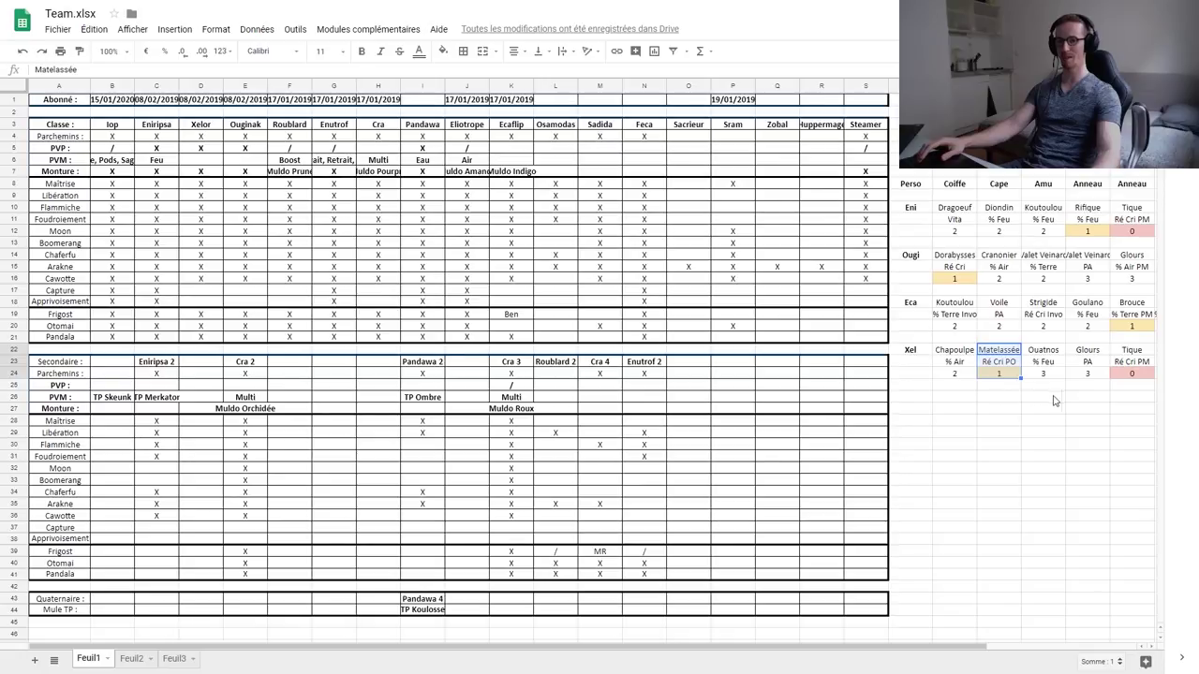
pyautogui.click(996, 422)
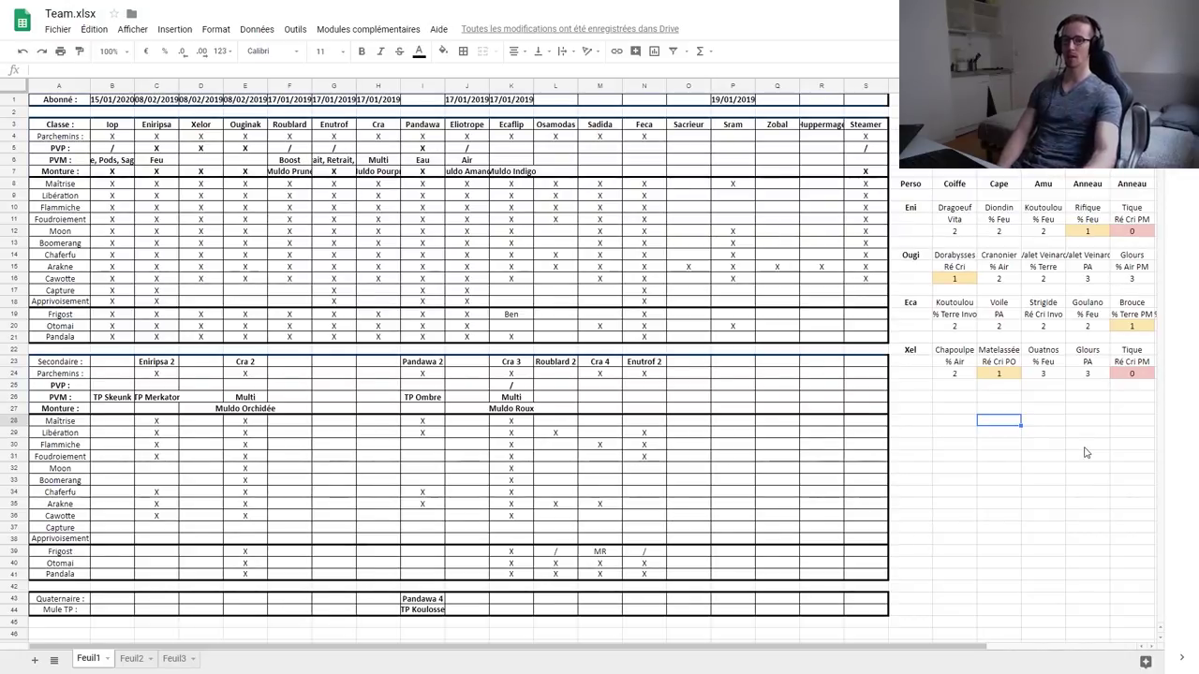
# - Compare the Tique rings of the Eni and the Xel with the Eca's Goulano, including the Xel's Ré Cri PM bonus
pyautogui.click(1133, 207)
pyautogui.click(1105, 302)
pyautogui.click(1133, 346)
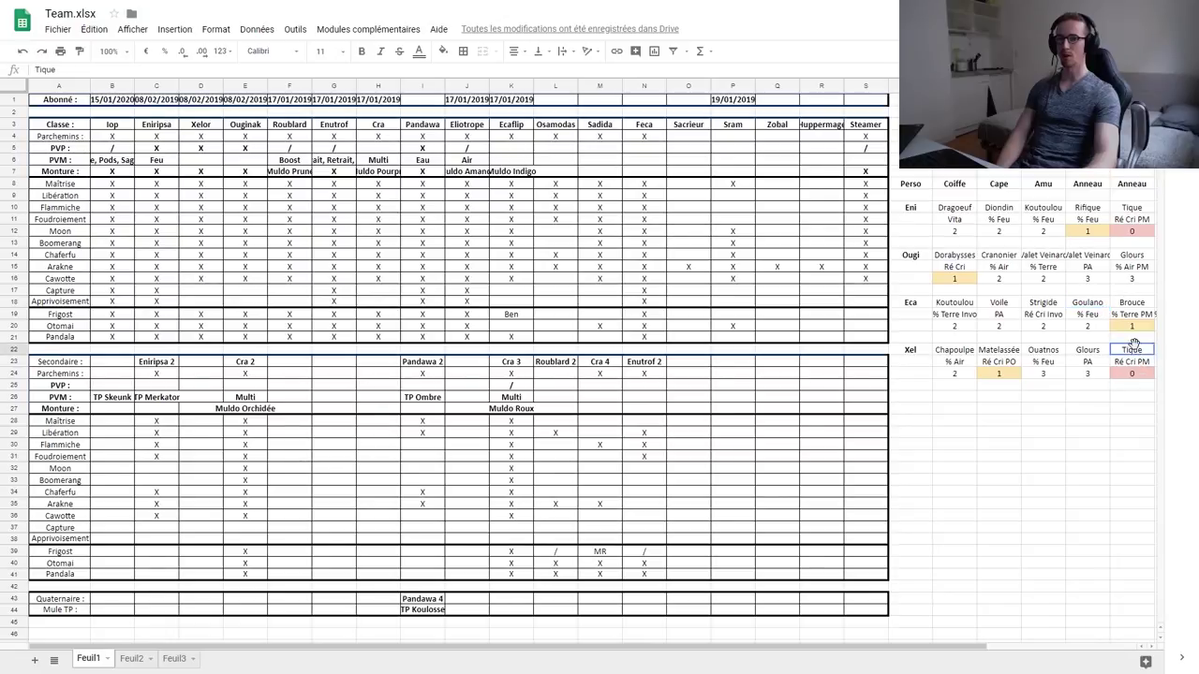
pyautogui.click(1138, 362)
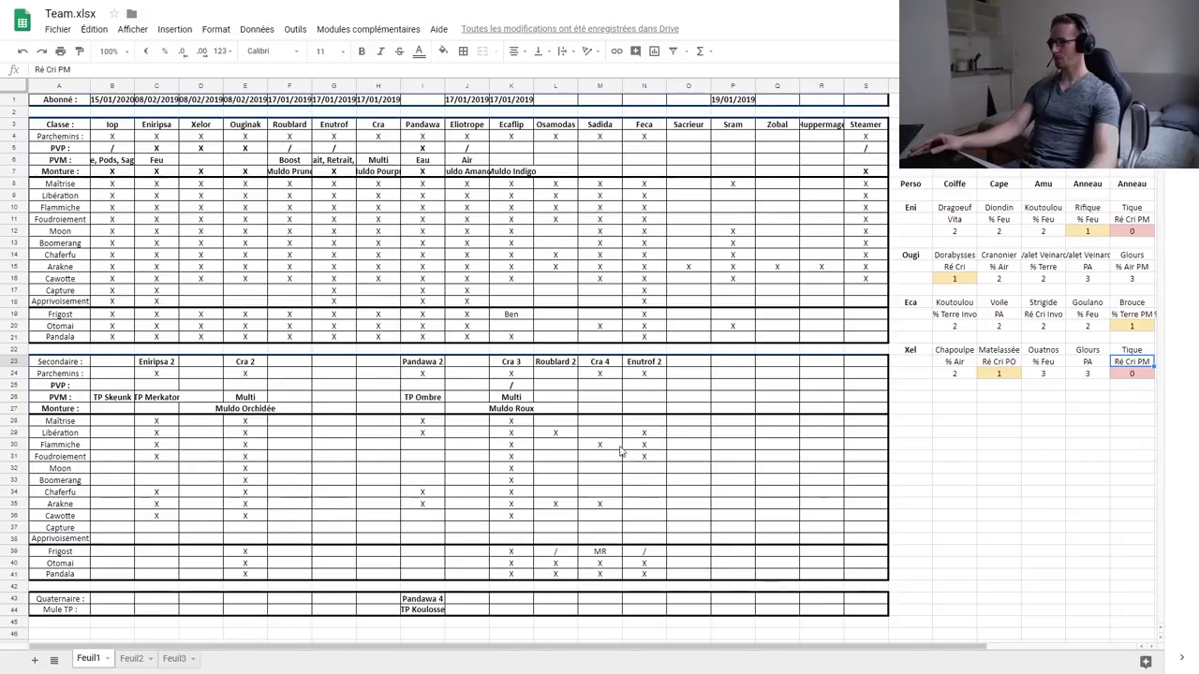
# - Switch to the Succès spreadsheet in full screen and check the Missiz Frizz Collant row for the Iop and Xelor
pyautogui.hotkey('ctrl', 'Tab')
pyautogui.press('F11')
pyautogui.click(433, 315)
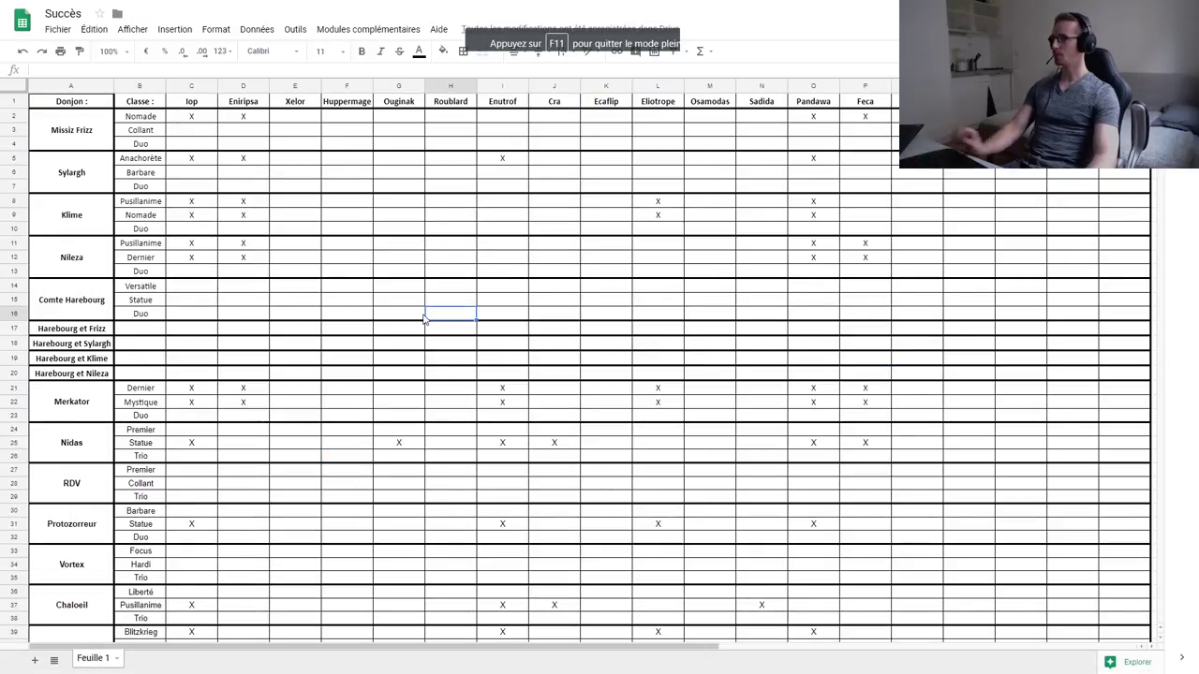
pyautogui.click(215, 132)
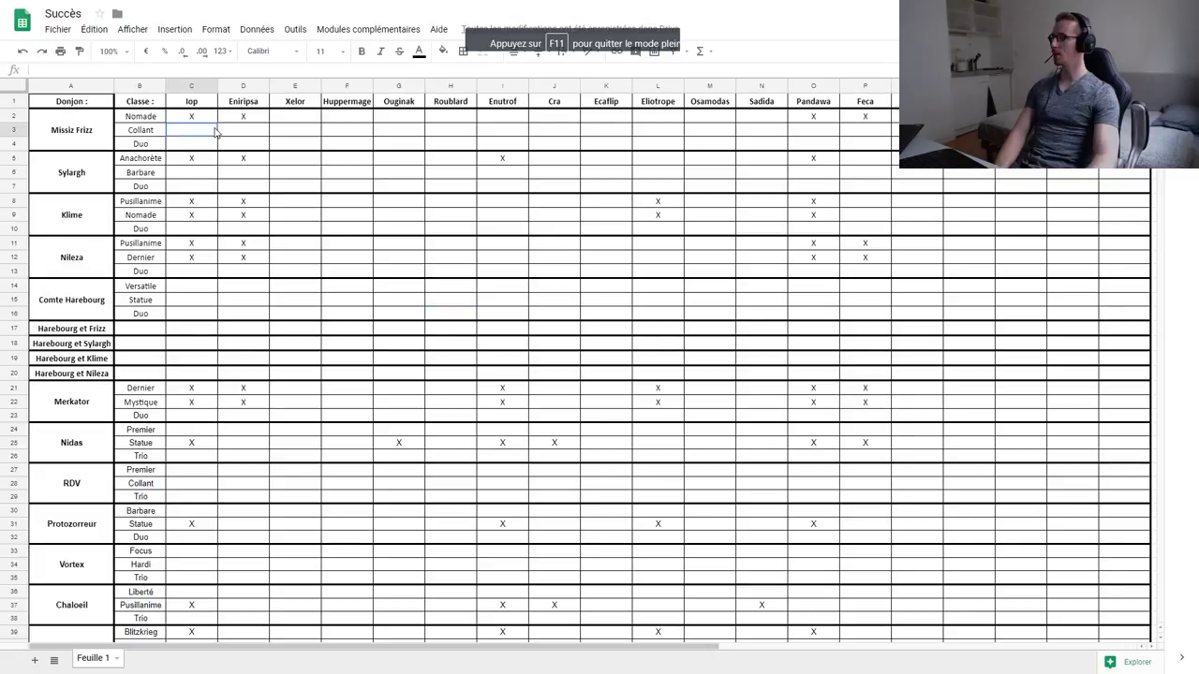
pyautogui.click(293, 136)
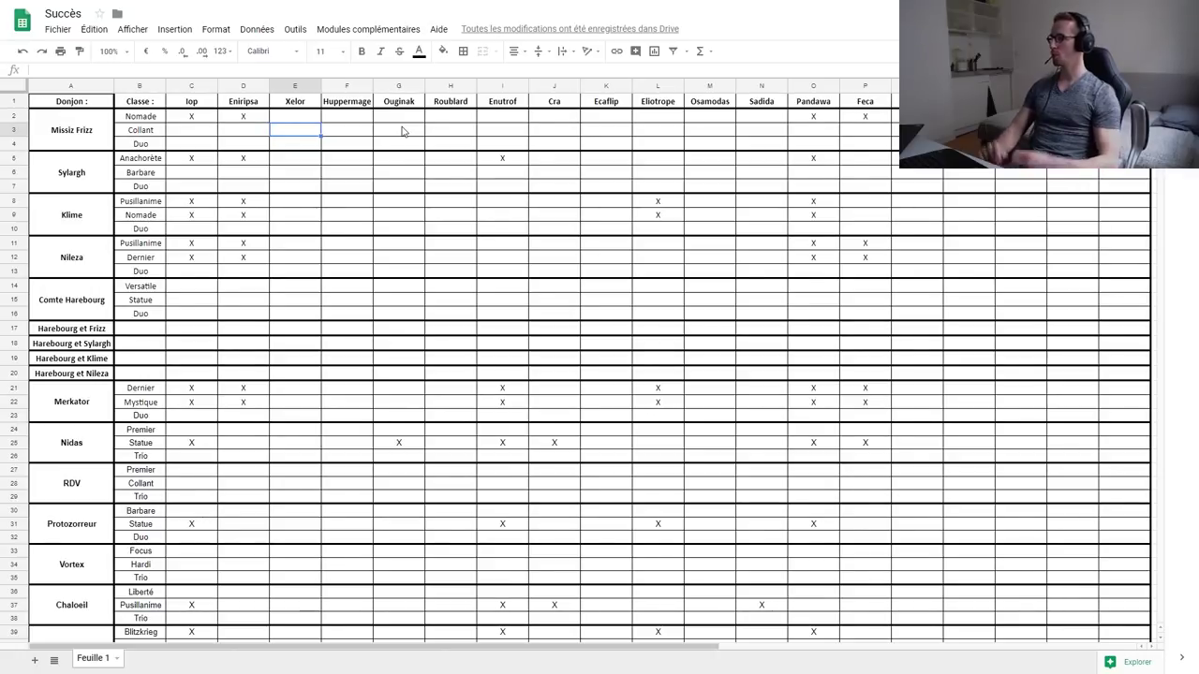
pyautogui.click(194, 134)
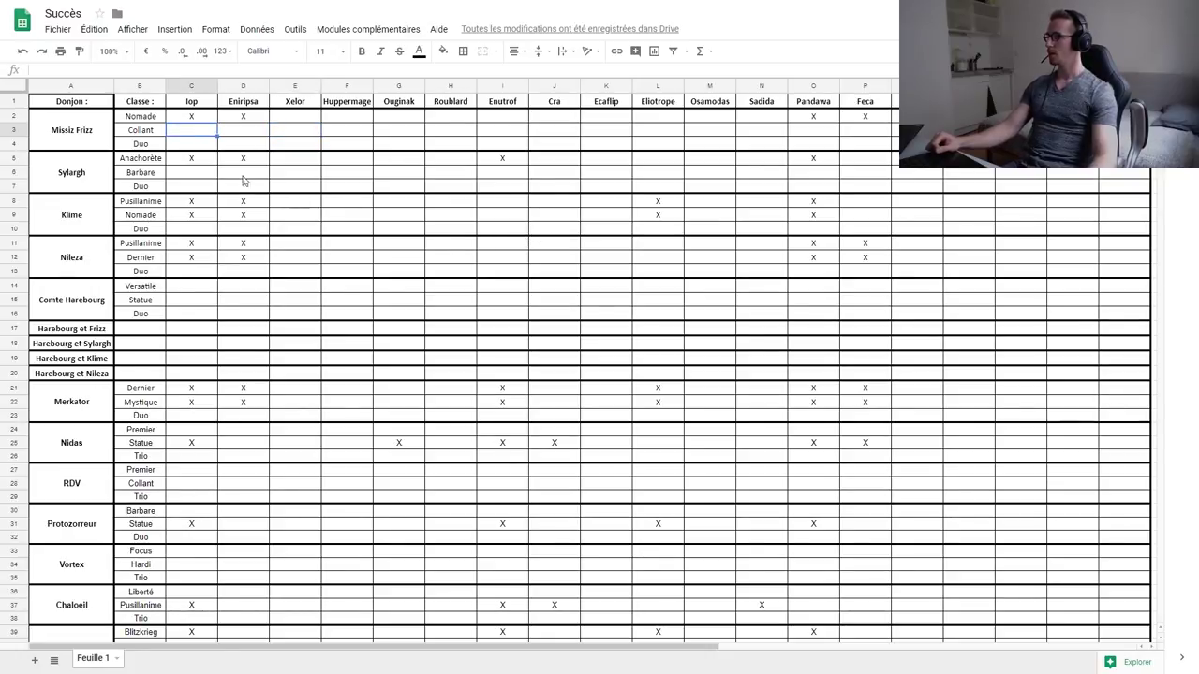
# - Check the Iop's Sylargh Barbare cell and highlight the class headers from Iop across the header row
pyautogui.click(187, 175)
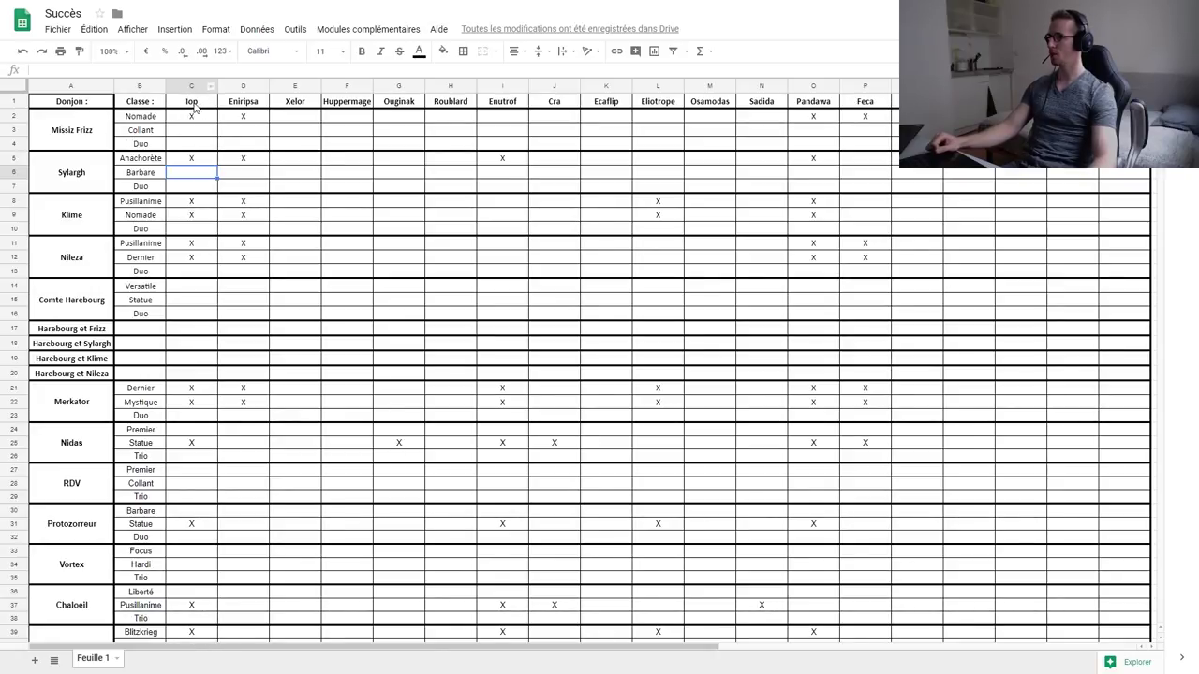
pyautogui.moveTo(194, 108); pyautogui.dragTo(1114, 103)
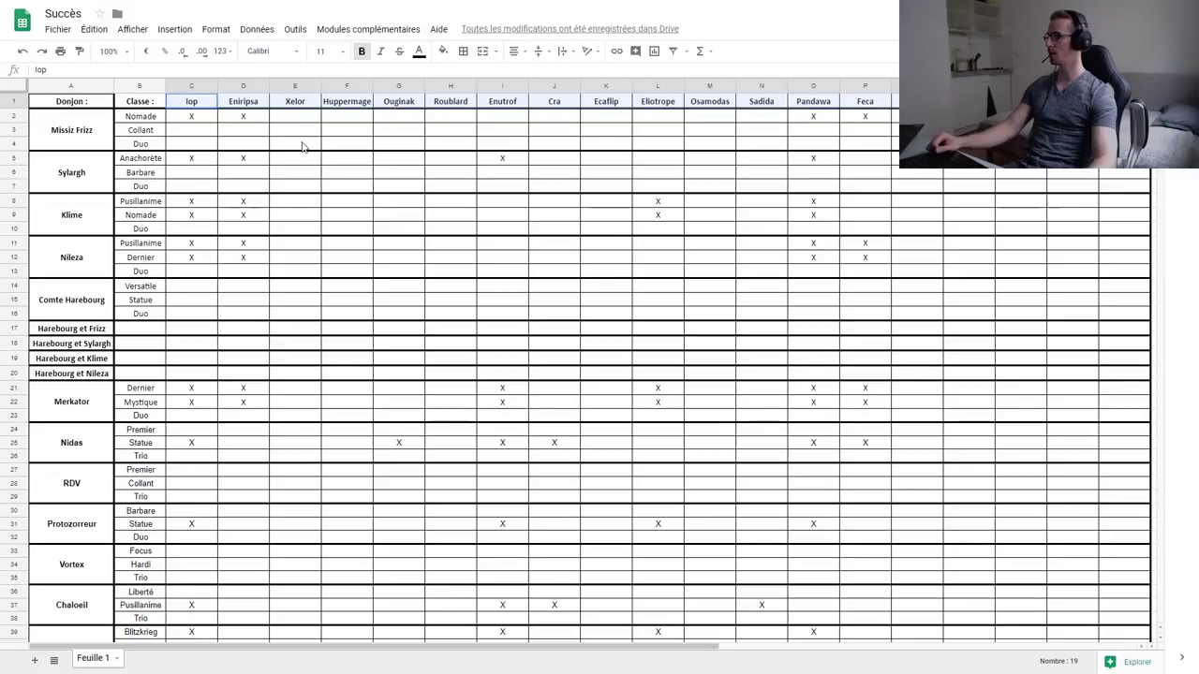
pyautogui.click(330, 133)
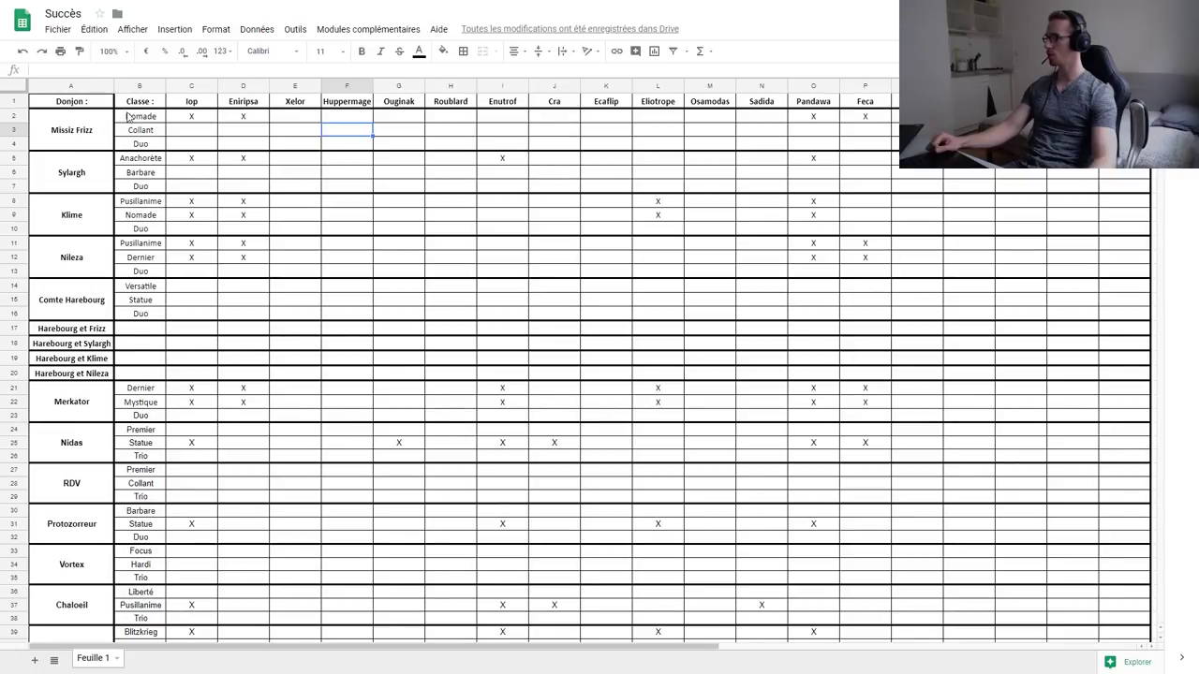
# - Go through the achievement names listed for the Missiz Frizz and Sylargh dungeons, including Anachorète, Barbare and Duo
pyautogui.click(70, 133)
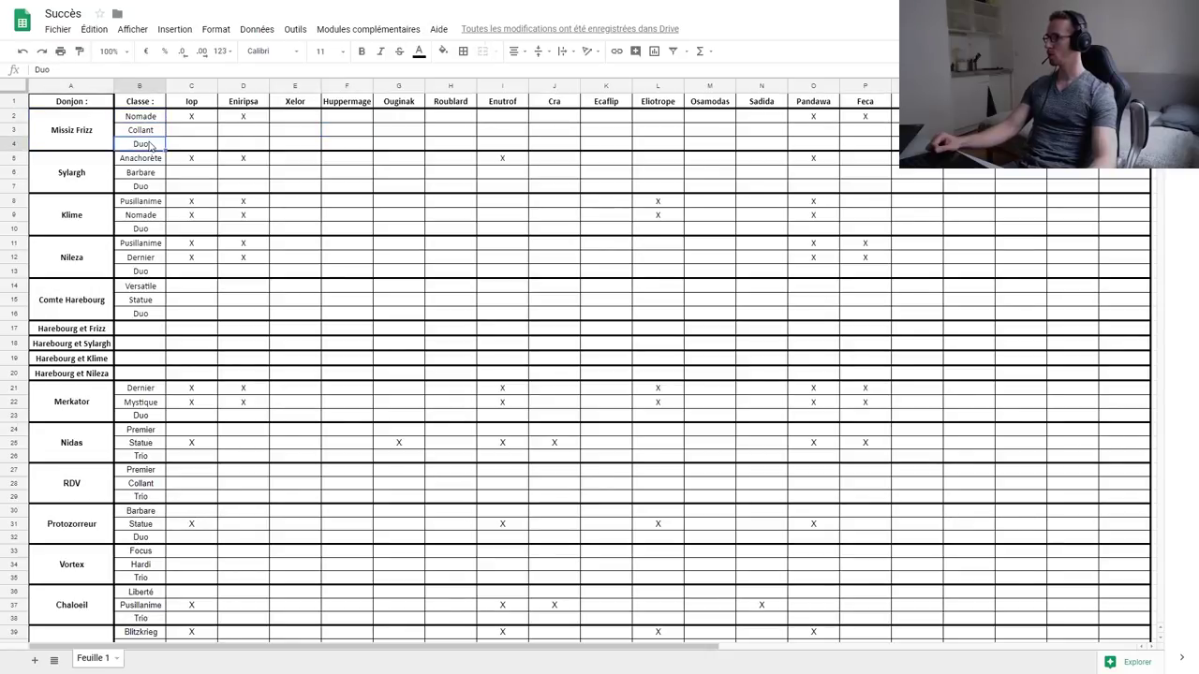
pyautogui.click(82, 176)
pyautogui.click(148, 161)
pyautogui.click(152, 174)
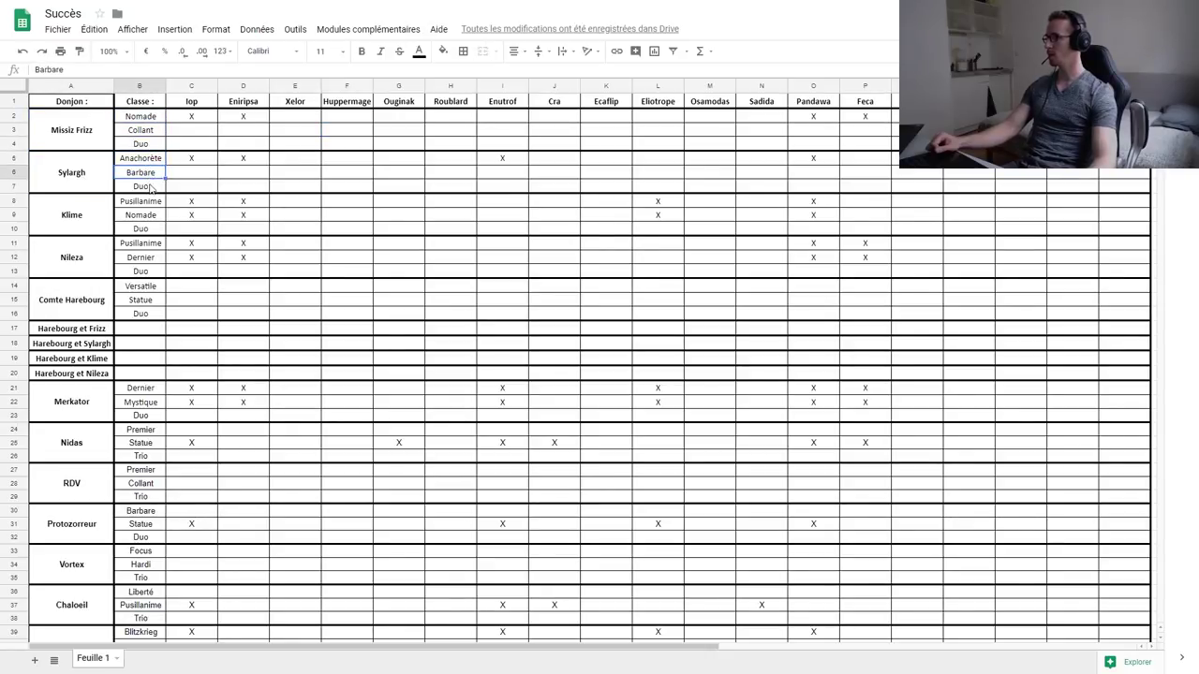
pyautogui.click(153, 187)
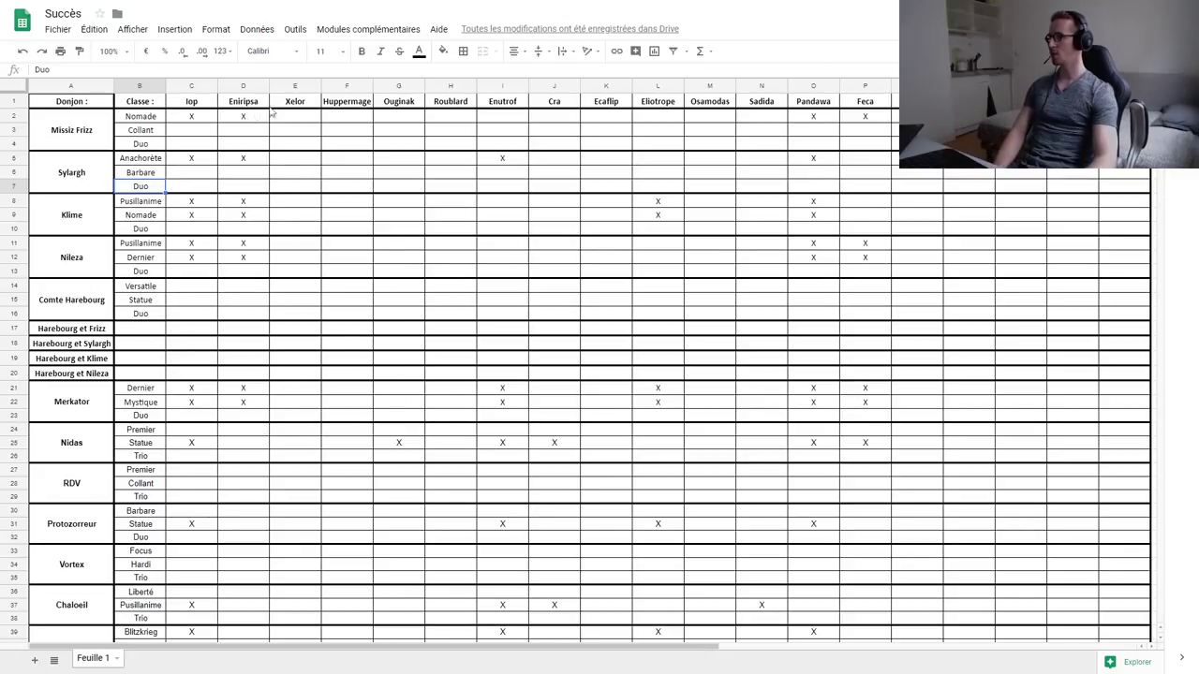
# - Examine the Harebourg et Sylargh and Comte Harebourg rows for the Xelor and Eniripsa, and skim the dungeons below them
pyautogui.click(280, 346)
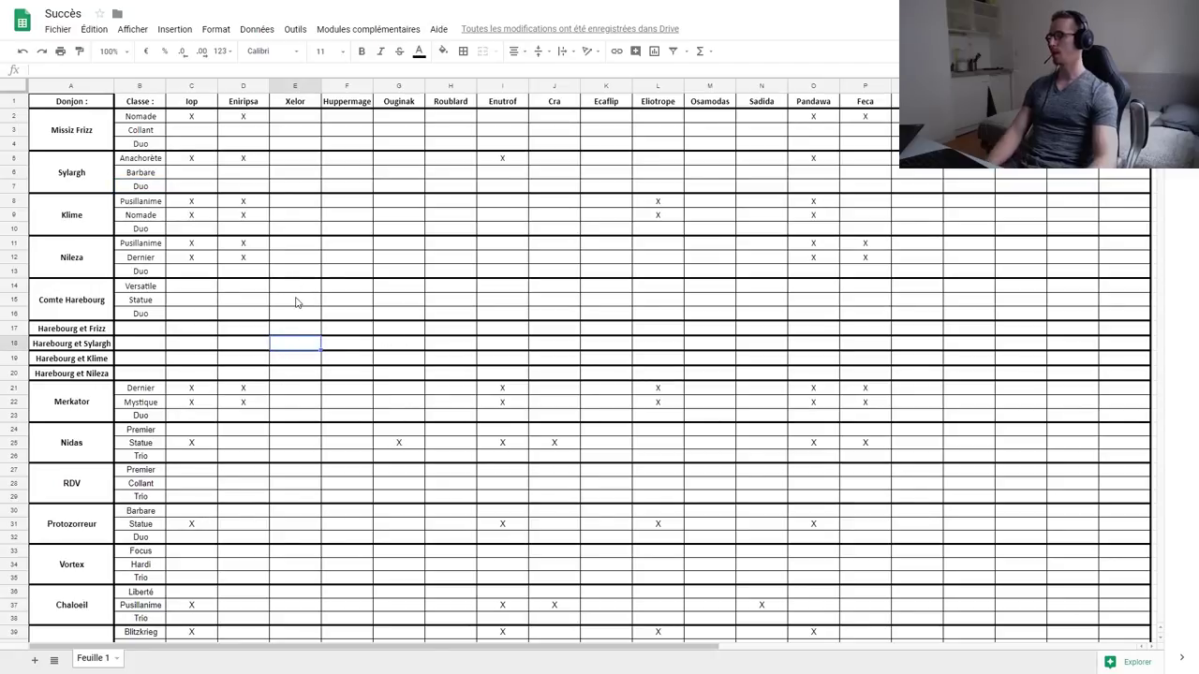
pyautogui.click(244, 291)
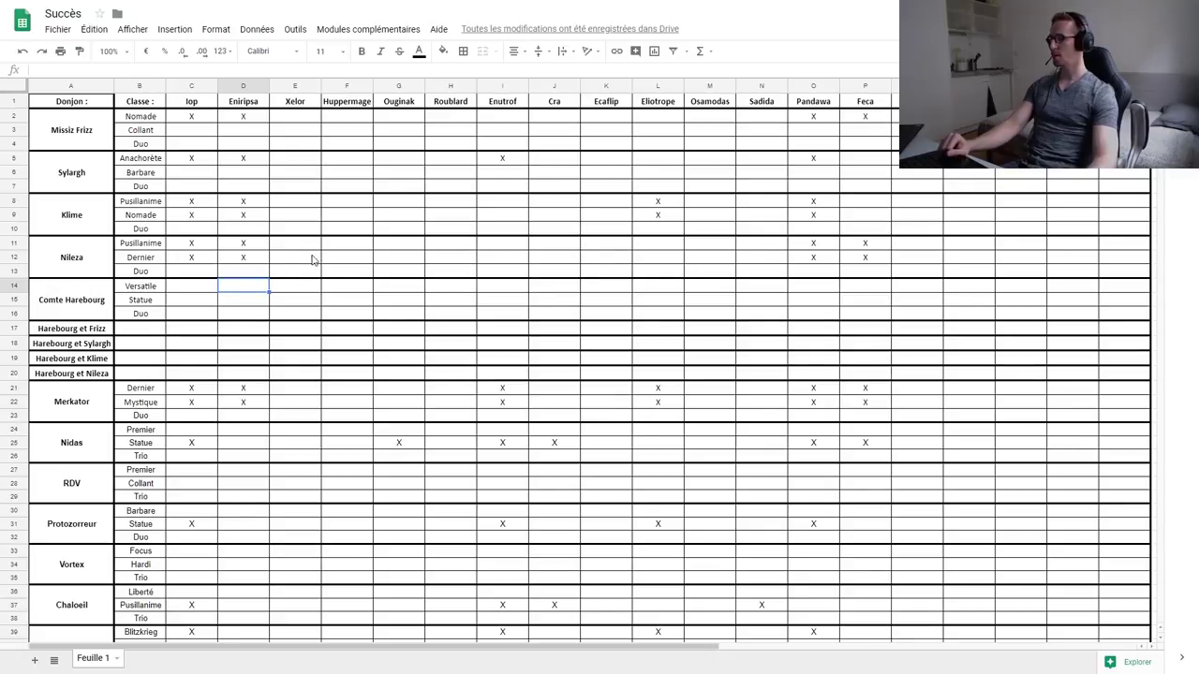
pyautogui.scroll(-5, 329, 328)
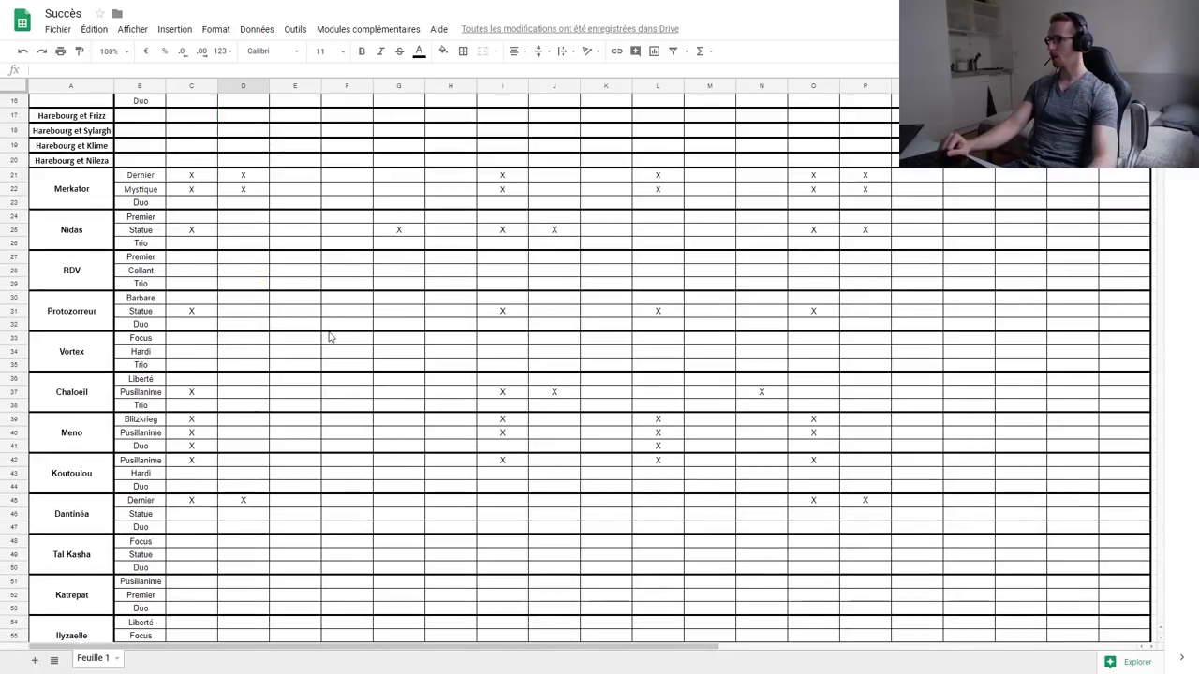
pyautogui.scroll(4, 323, 375)
pyautogui.scroll(1, 305, 434)
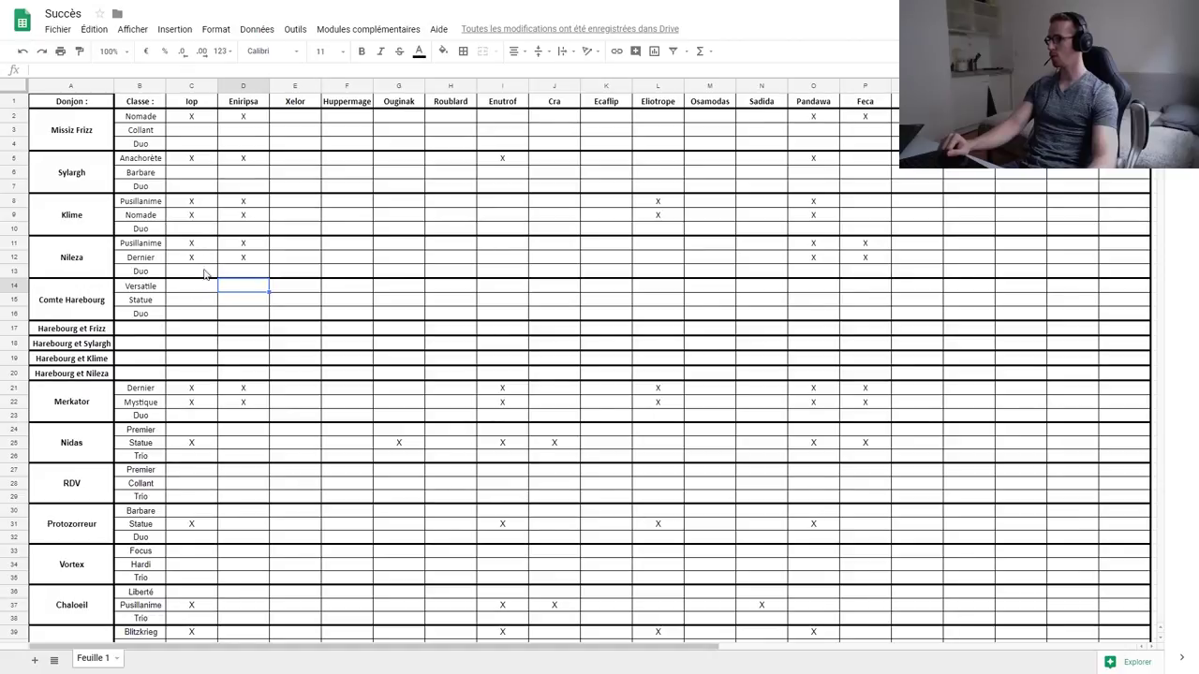
# - Check the Missiz Frizz Nomade achievement against the Xelor, Ouginak and Osamodas columns, plus the Eliotrope's Klime Duo cell
pyautogui.click(187, 131)
pyautogui.click(80, 143)
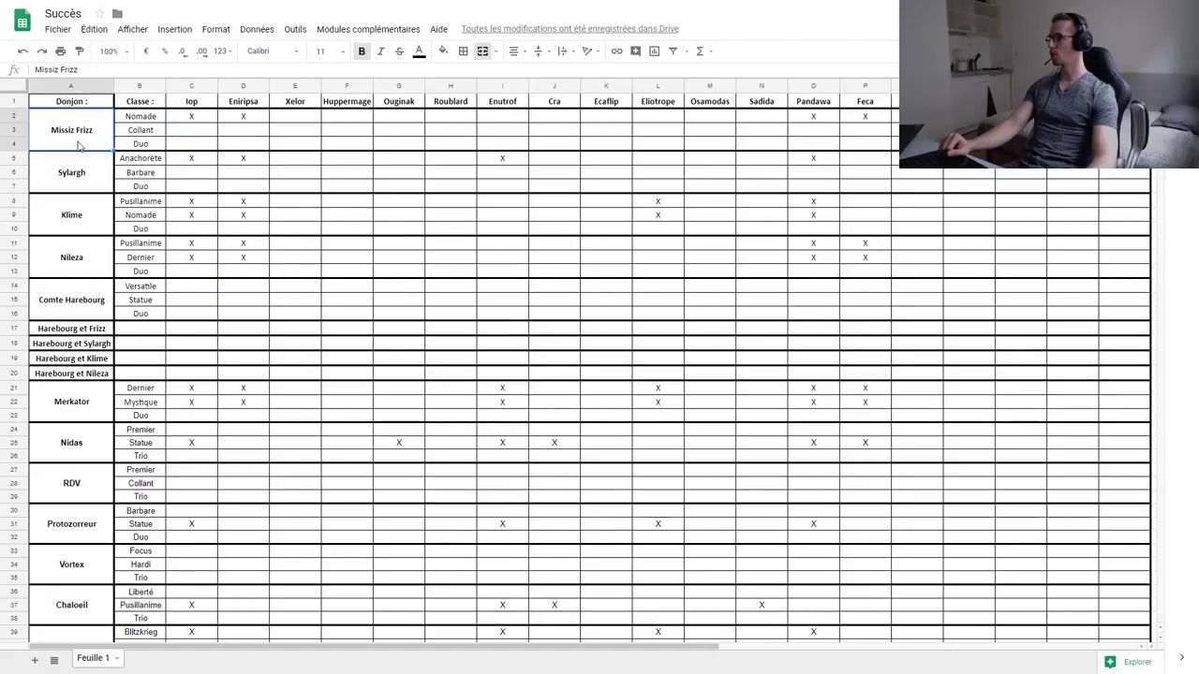
pyautogui.click(136, 119)
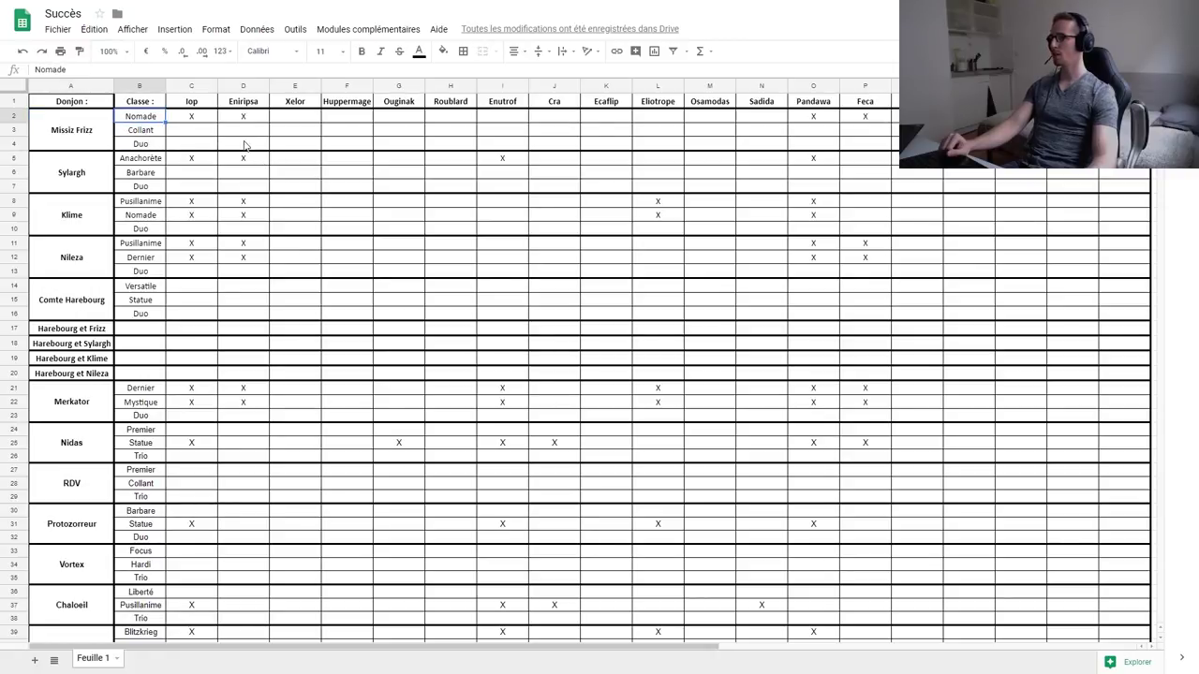
pyautogui.click(289, 105)
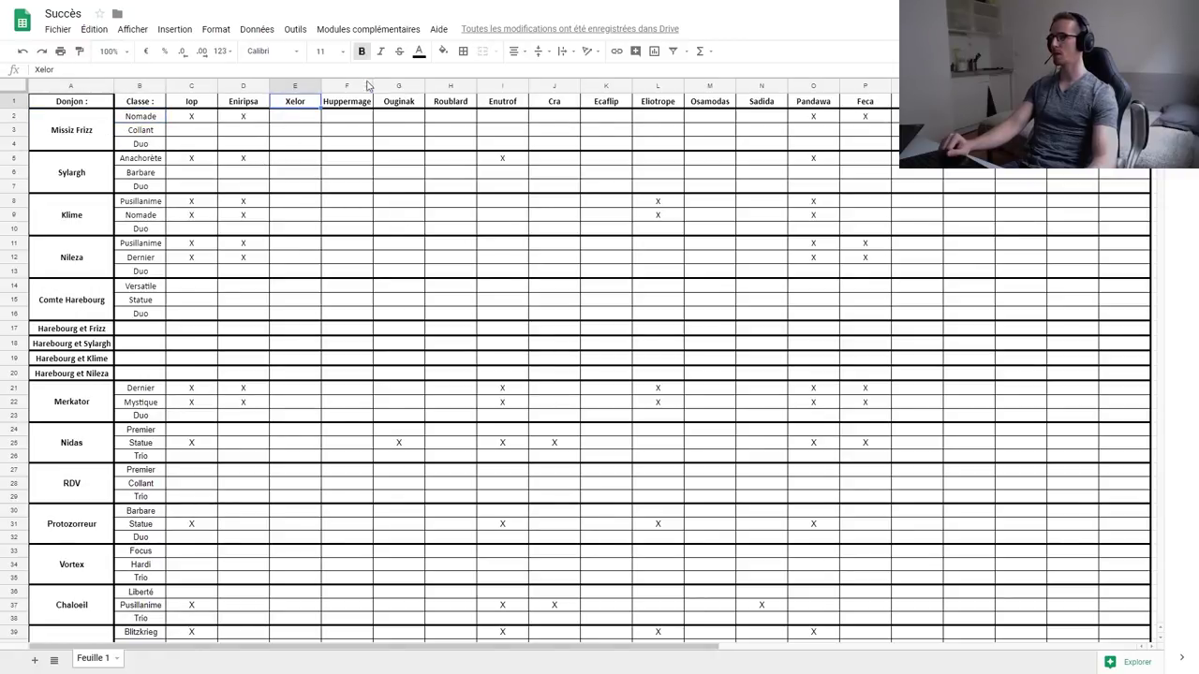
pyautogui.click(391, 103)
pyautogui.click(700, 106)
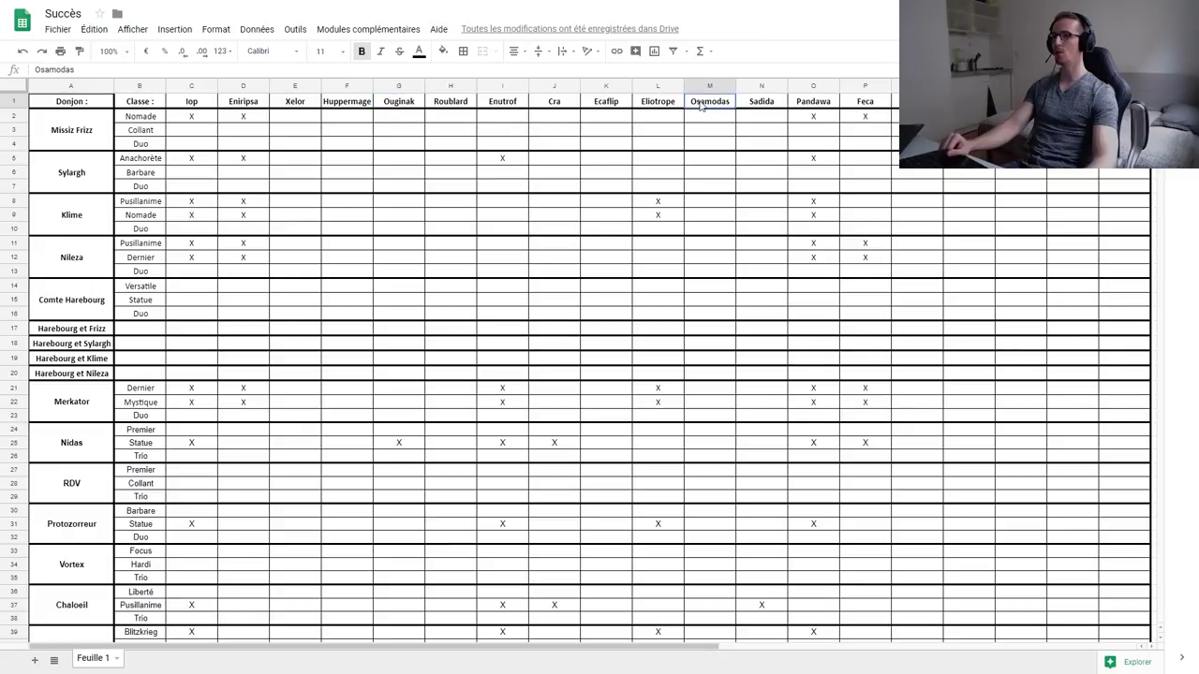
pyautogui.click(656, 233)
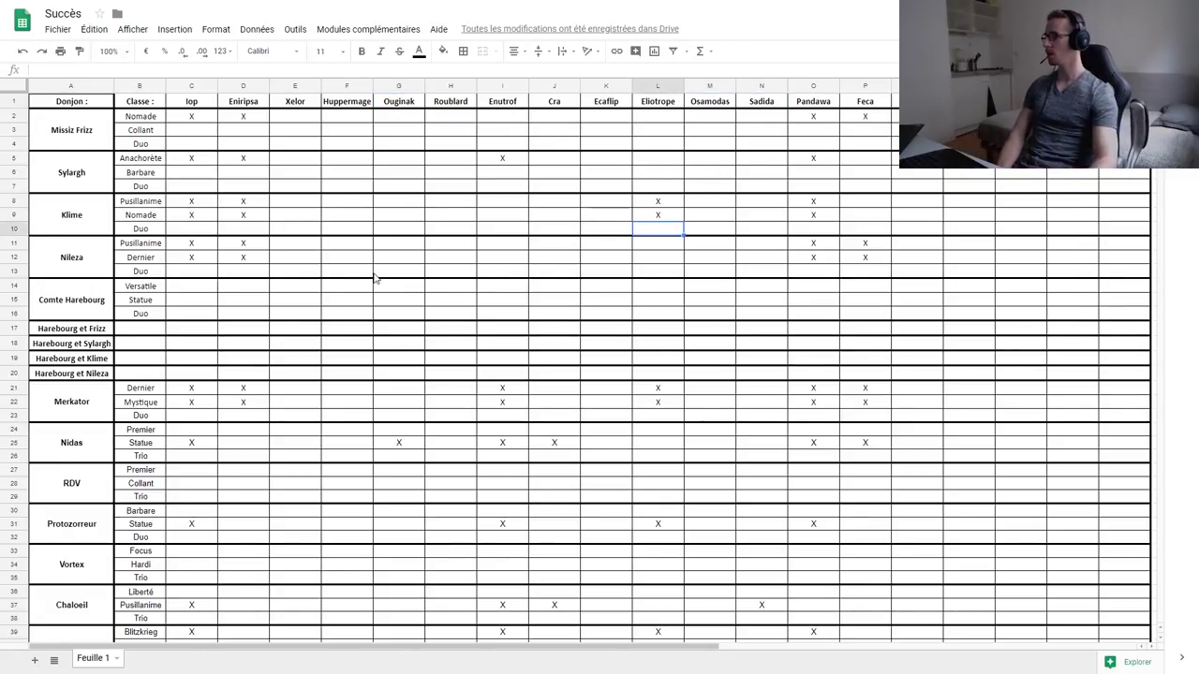
# - Review the full dungeon list down to Bethel and return to the first dungeons
pyautogui.scroll(-10, 479, 329)
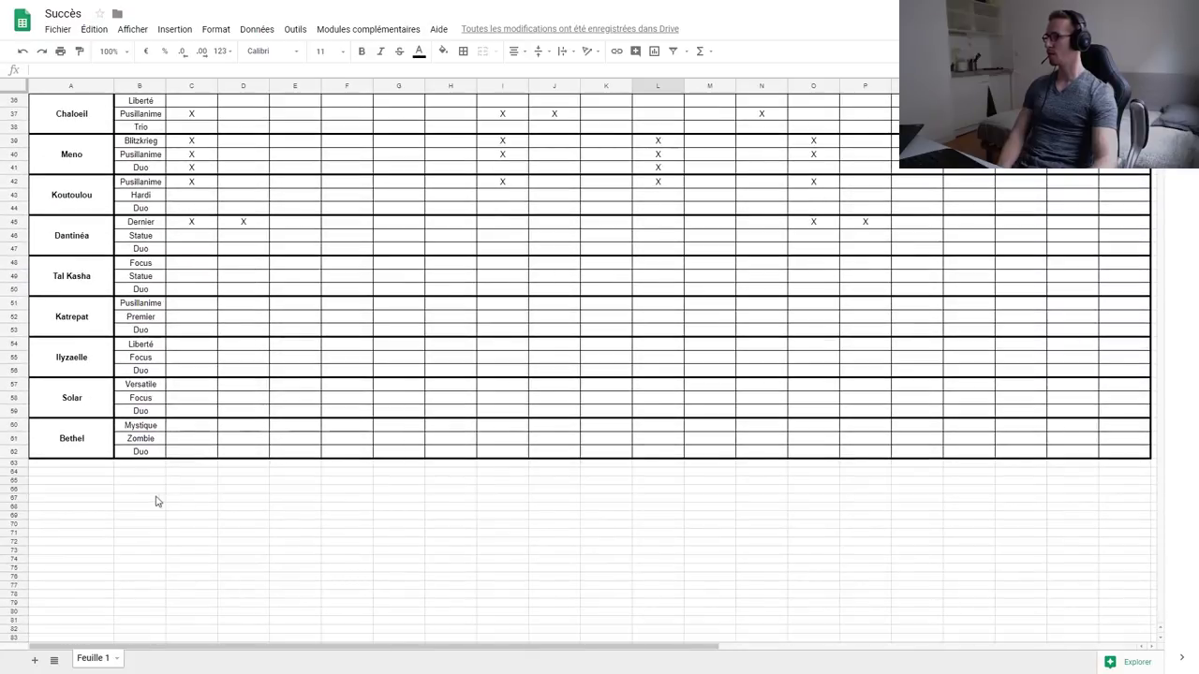
pyautogui.scroll(9, 88, 525)
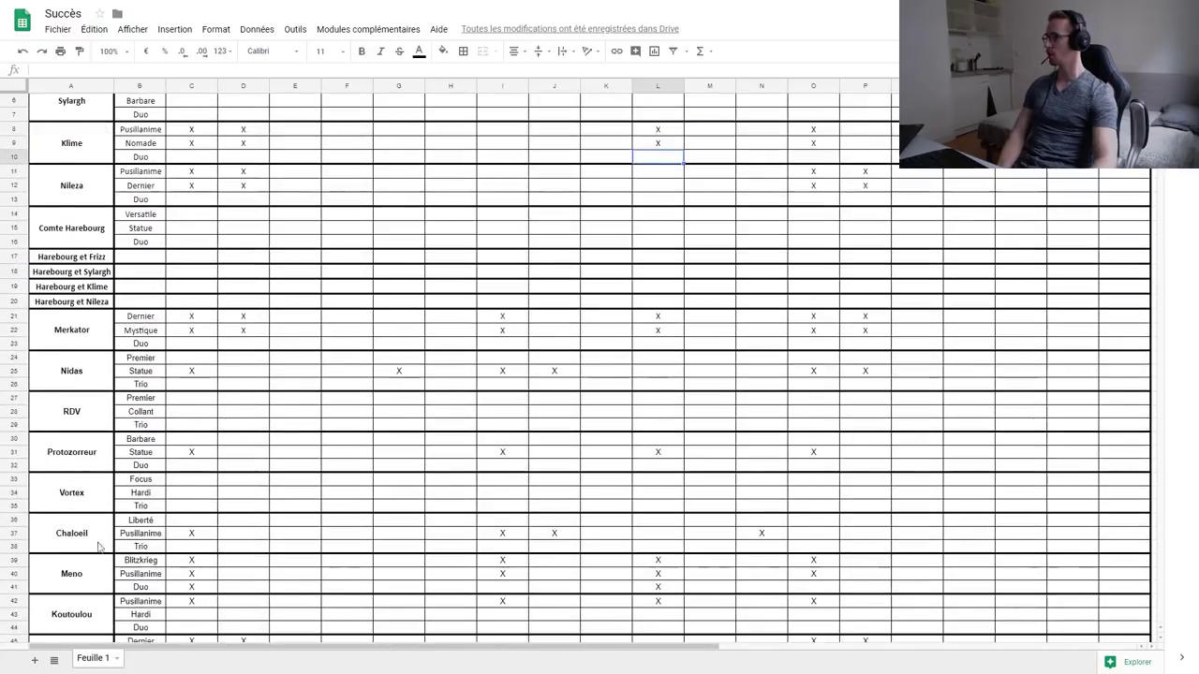
pyautogui.scroll(2, 99, 546)
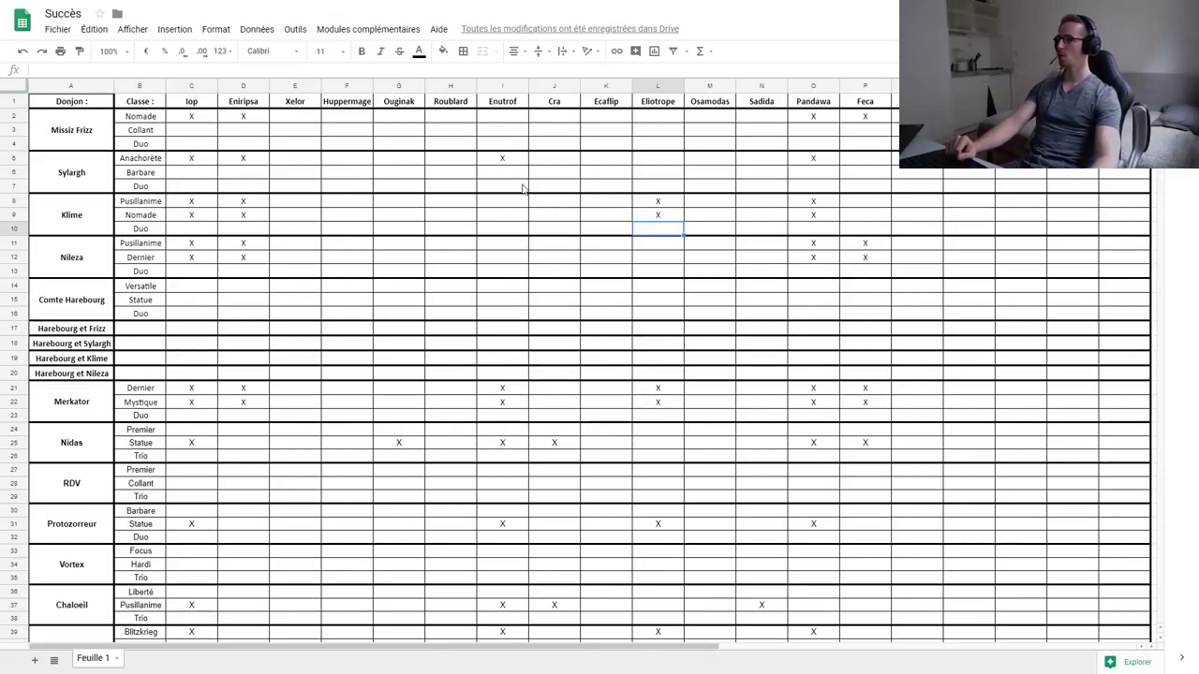
# - Inspect the Cra's Sylargh Barbare, the Sadida's Comte Harebourg Statue and the Iop's Missiz Frizz Collant cells
pyautogui.click(556, 177)
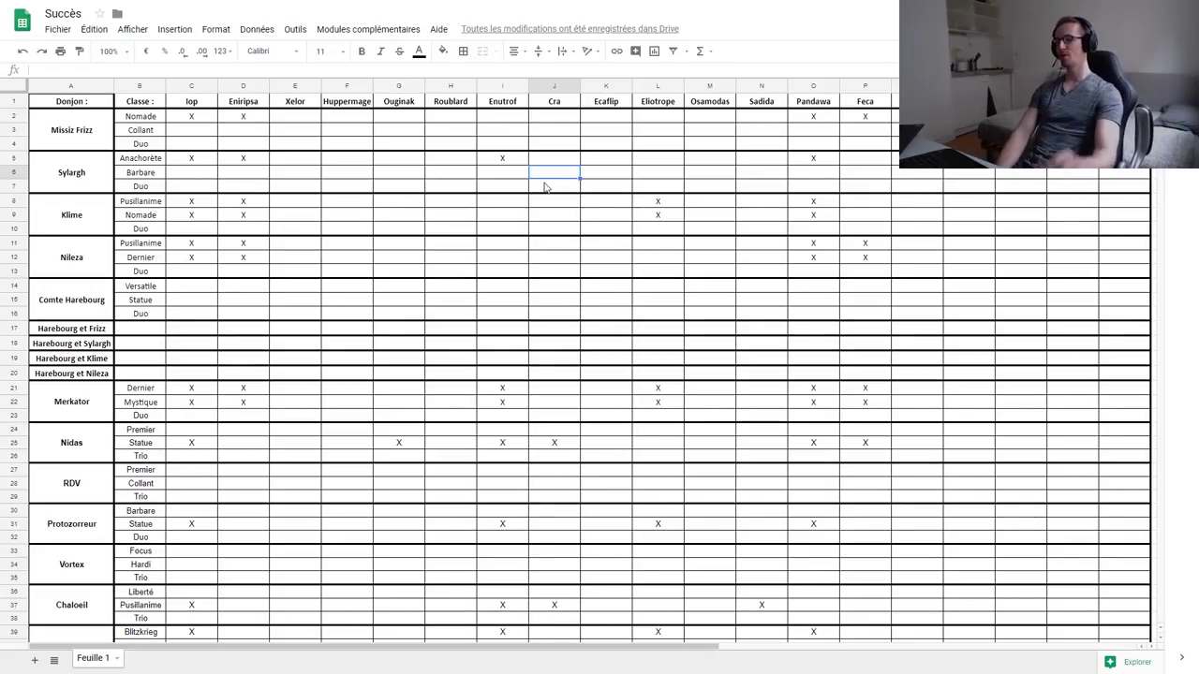
pyautogui.click(772, 303)
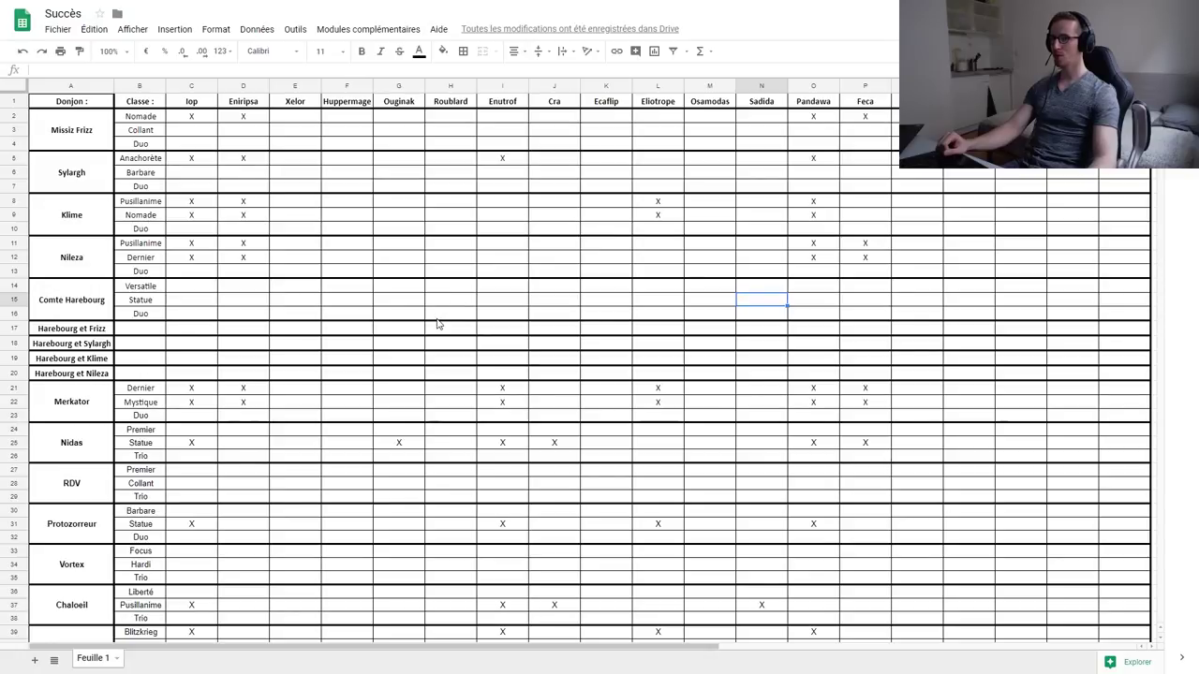
pyautogui.scroll(-5, 193, 276)
pyautogui.scroll(5, 378, 321)
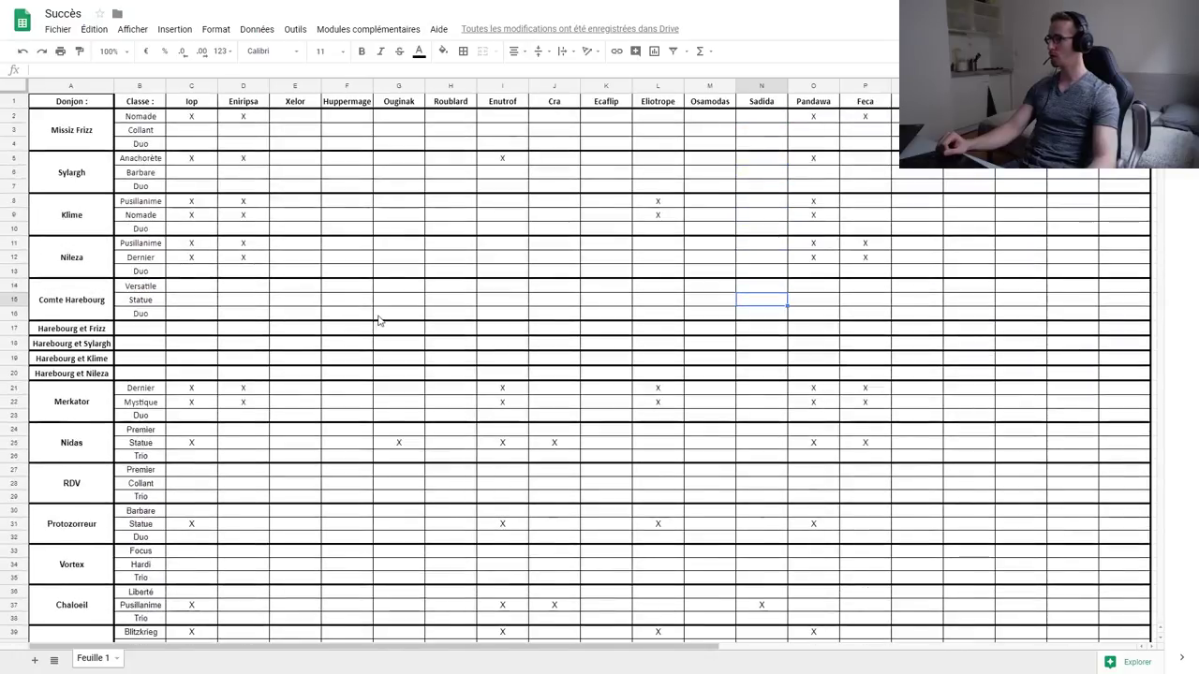
pyautogui.click(194, 138)
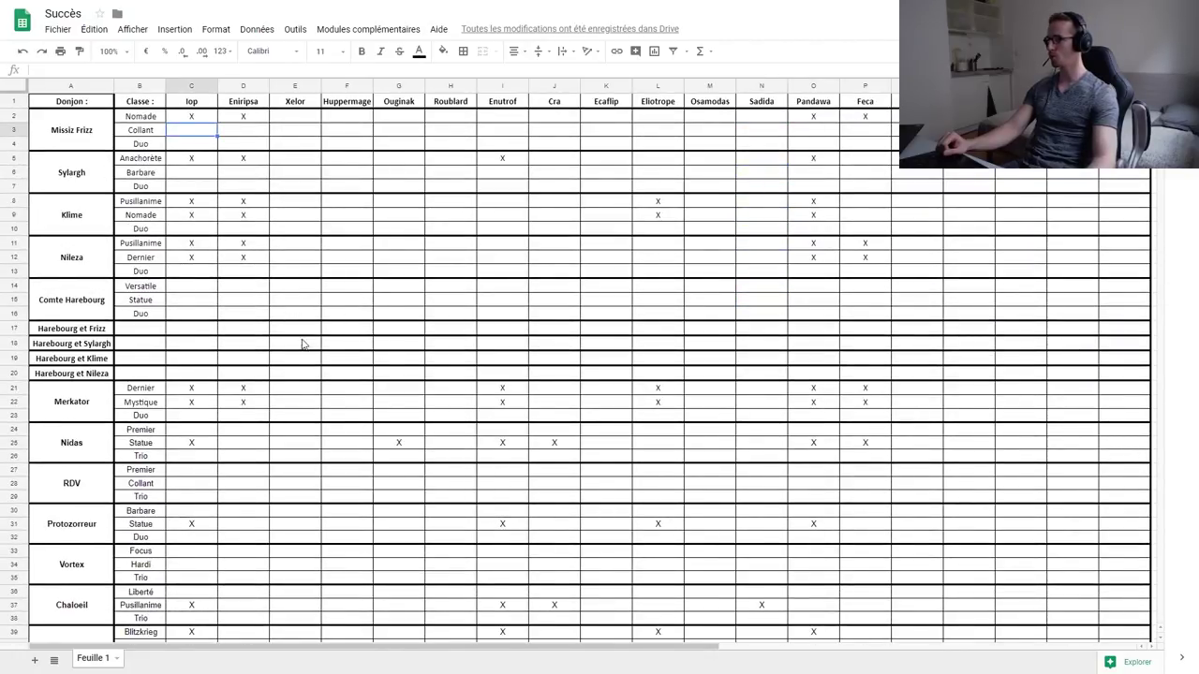
# - Switch briefly to the Dofus game, and return through Team.xlsx to the Succès spreadsheet
pyautogui.hotkey('alt', 'Tab')
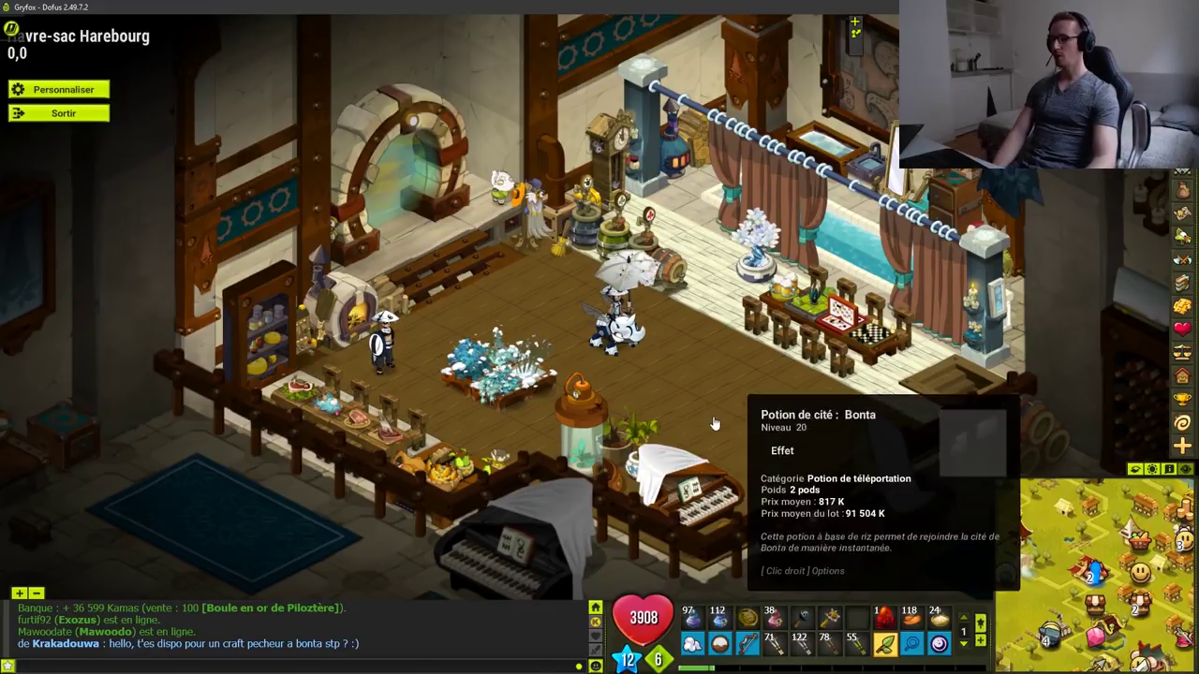
pyautogui.hotkey('alt', 'Tab')
pyautogui.hotkey('alt', 'Tab')
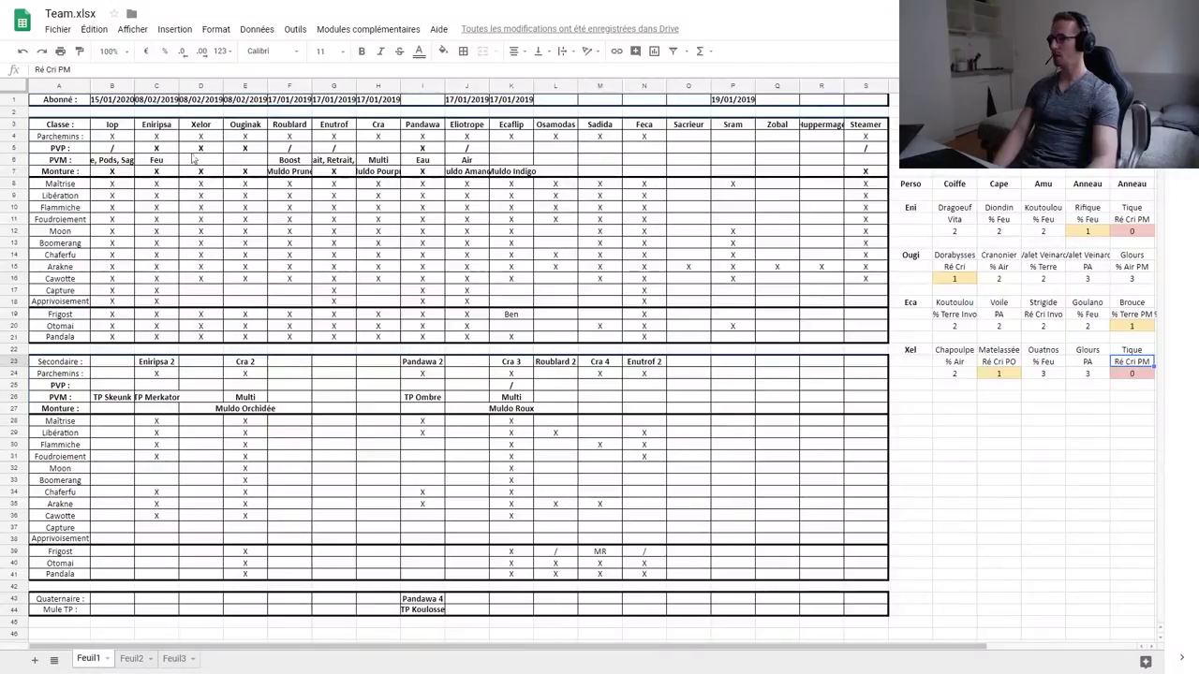
pyautogui.hotkey('ctrl', 'Tab')
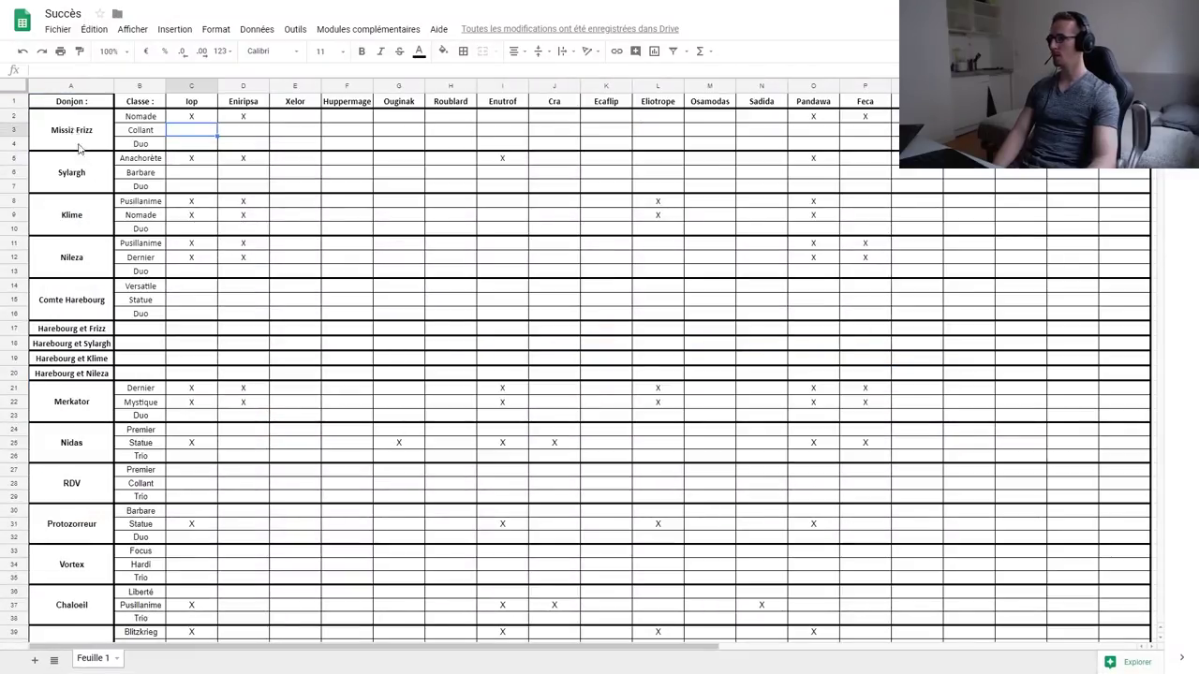
# - Switch to the Dofus game and bring up another character's game window
pyautogui.hotkey('alt', 'Tab')
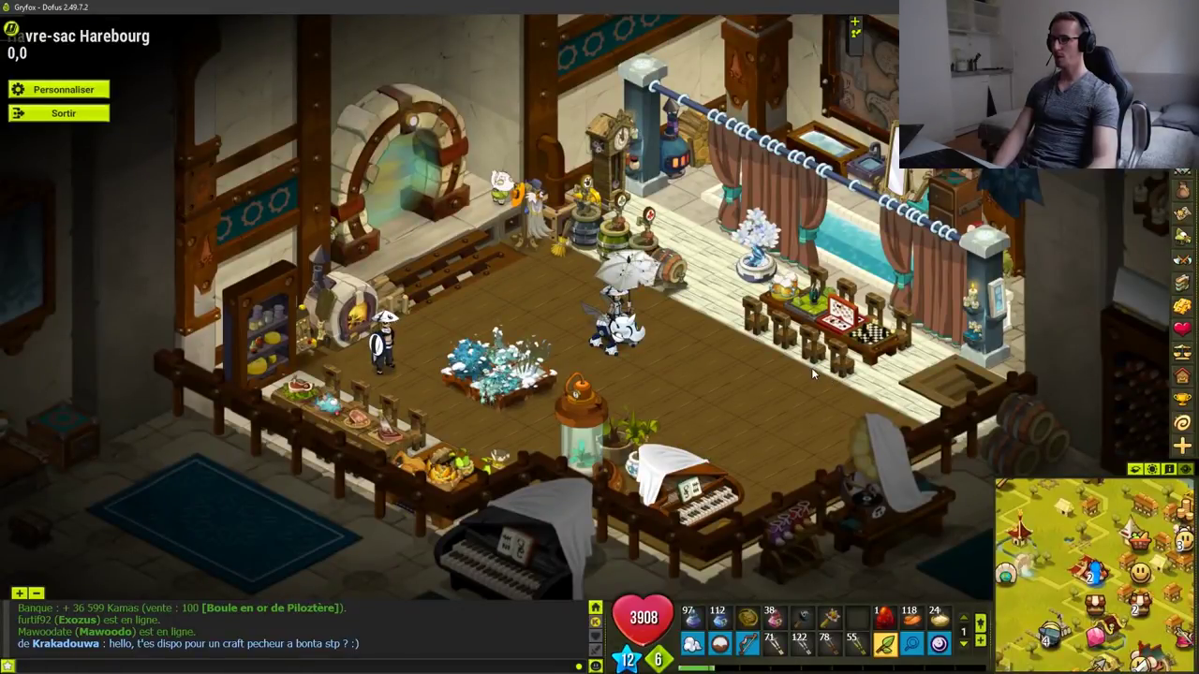
pyautogui.hotkey('alt', 'Tab')
pyautogui.hotkey('alt', 'Tab')
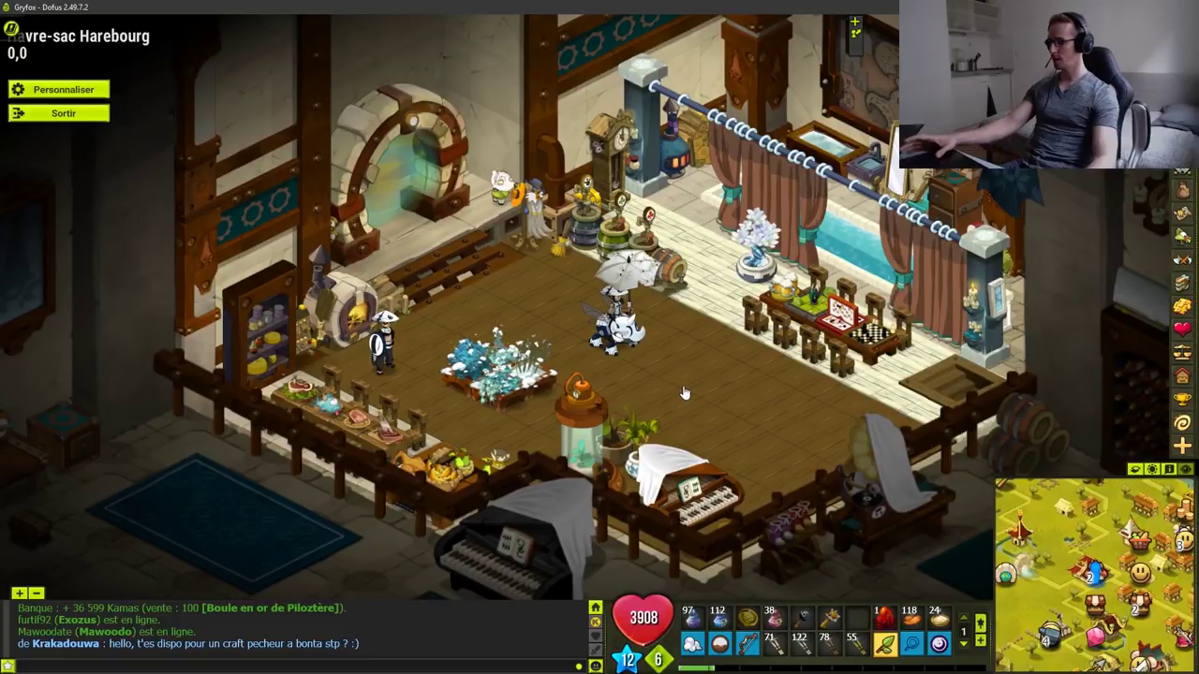
pyautogui.hotkey('alt', 'Tab')
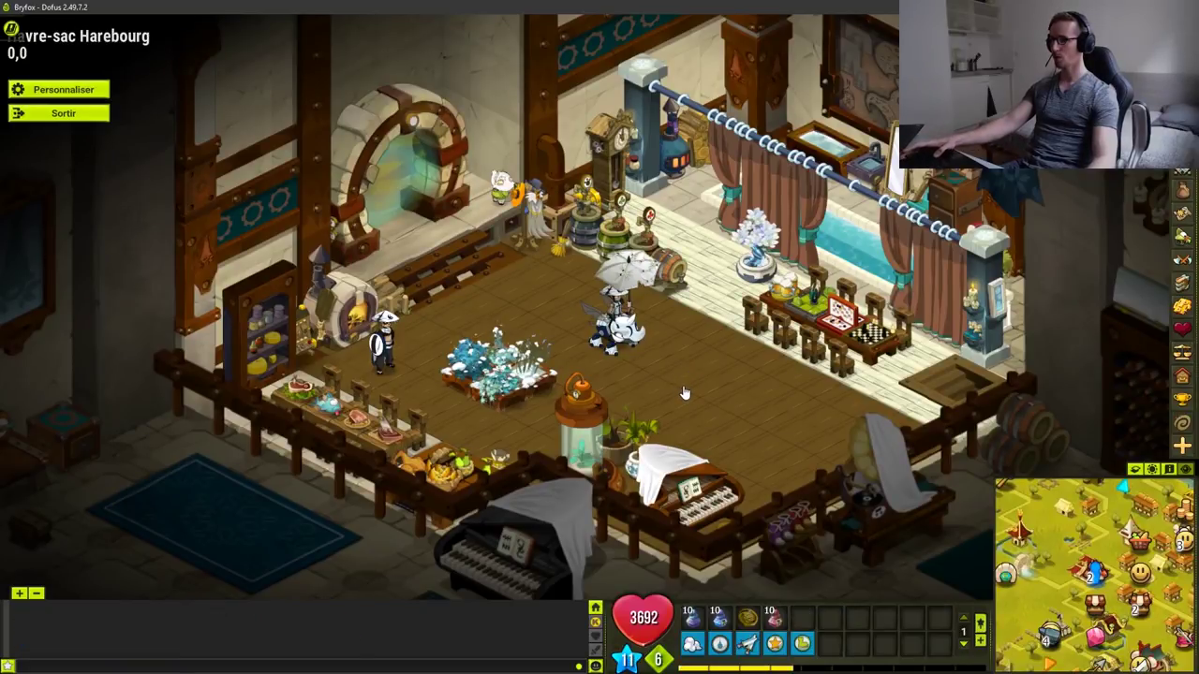